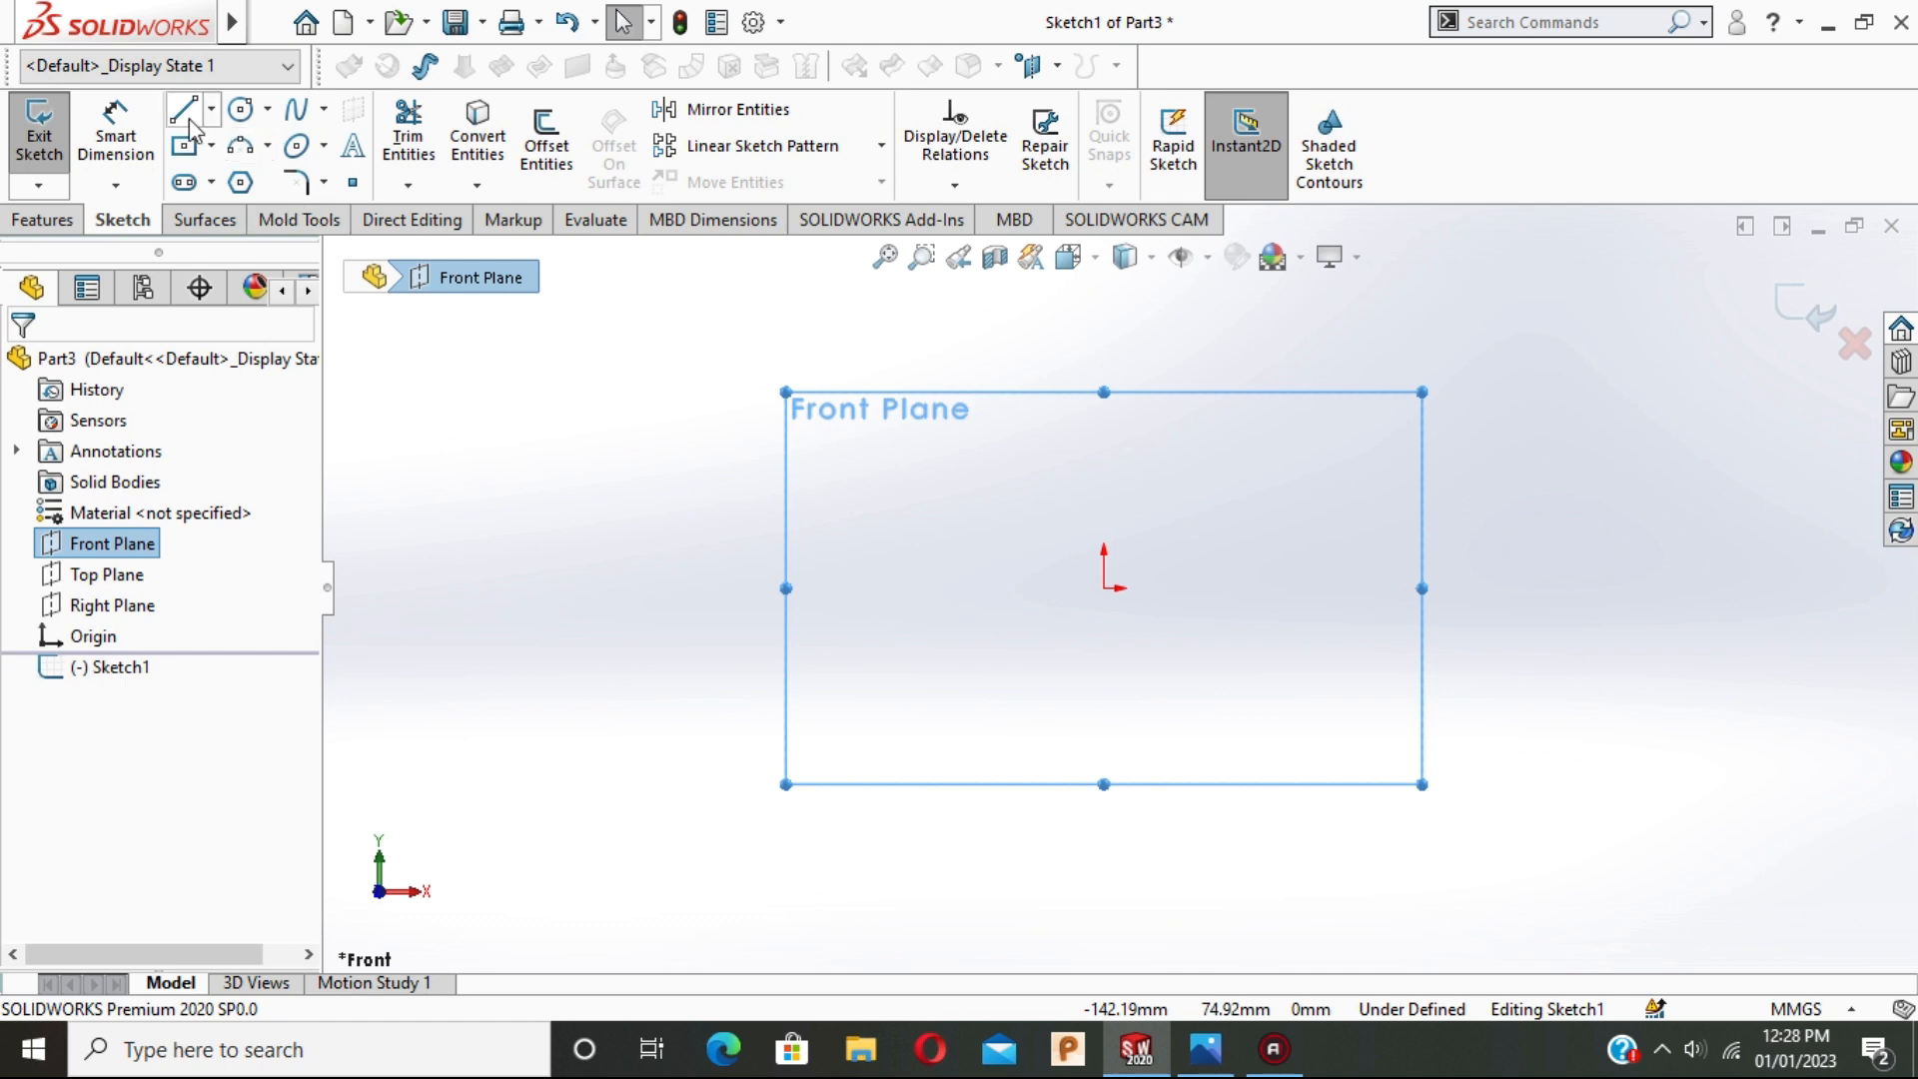
Sketch a stepped chain of three lines from the origin: right about 32 mm, straight down, and right again.
click(1102, 588)
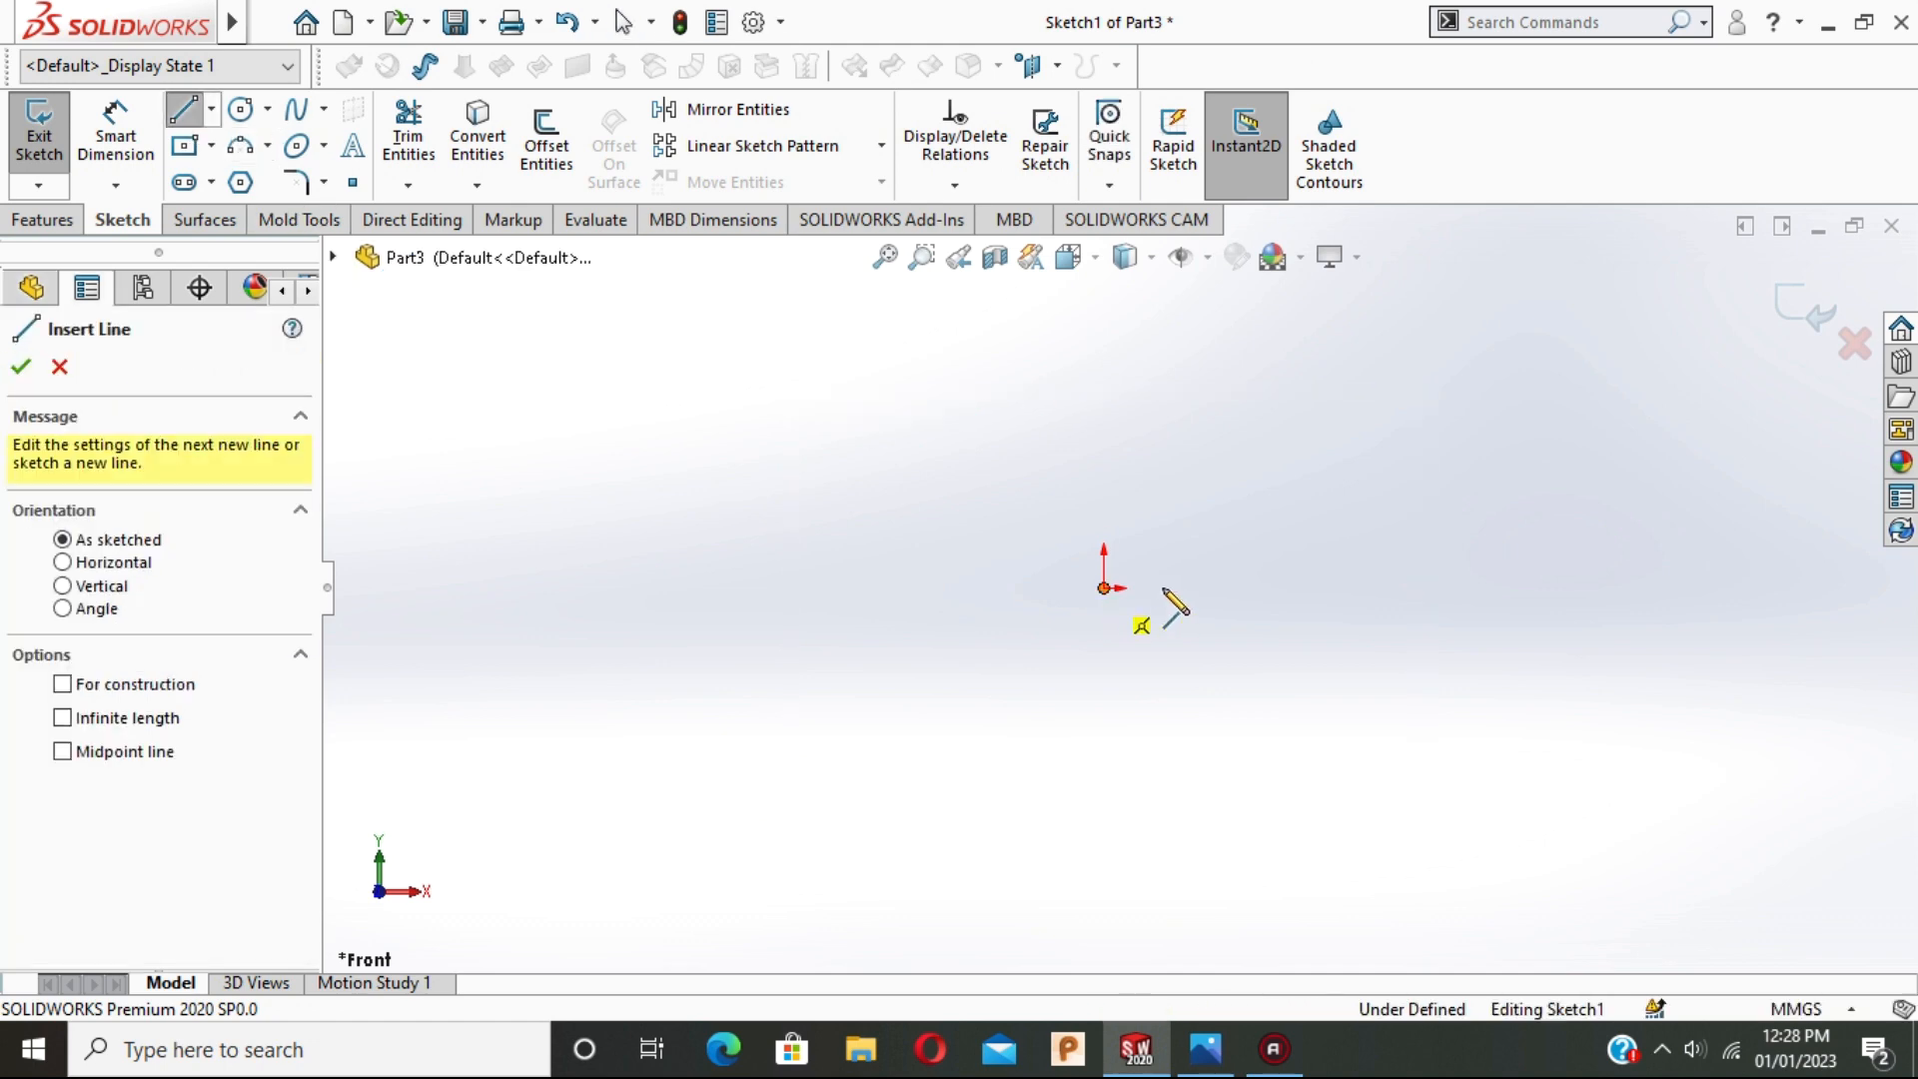
click(1217, 589)
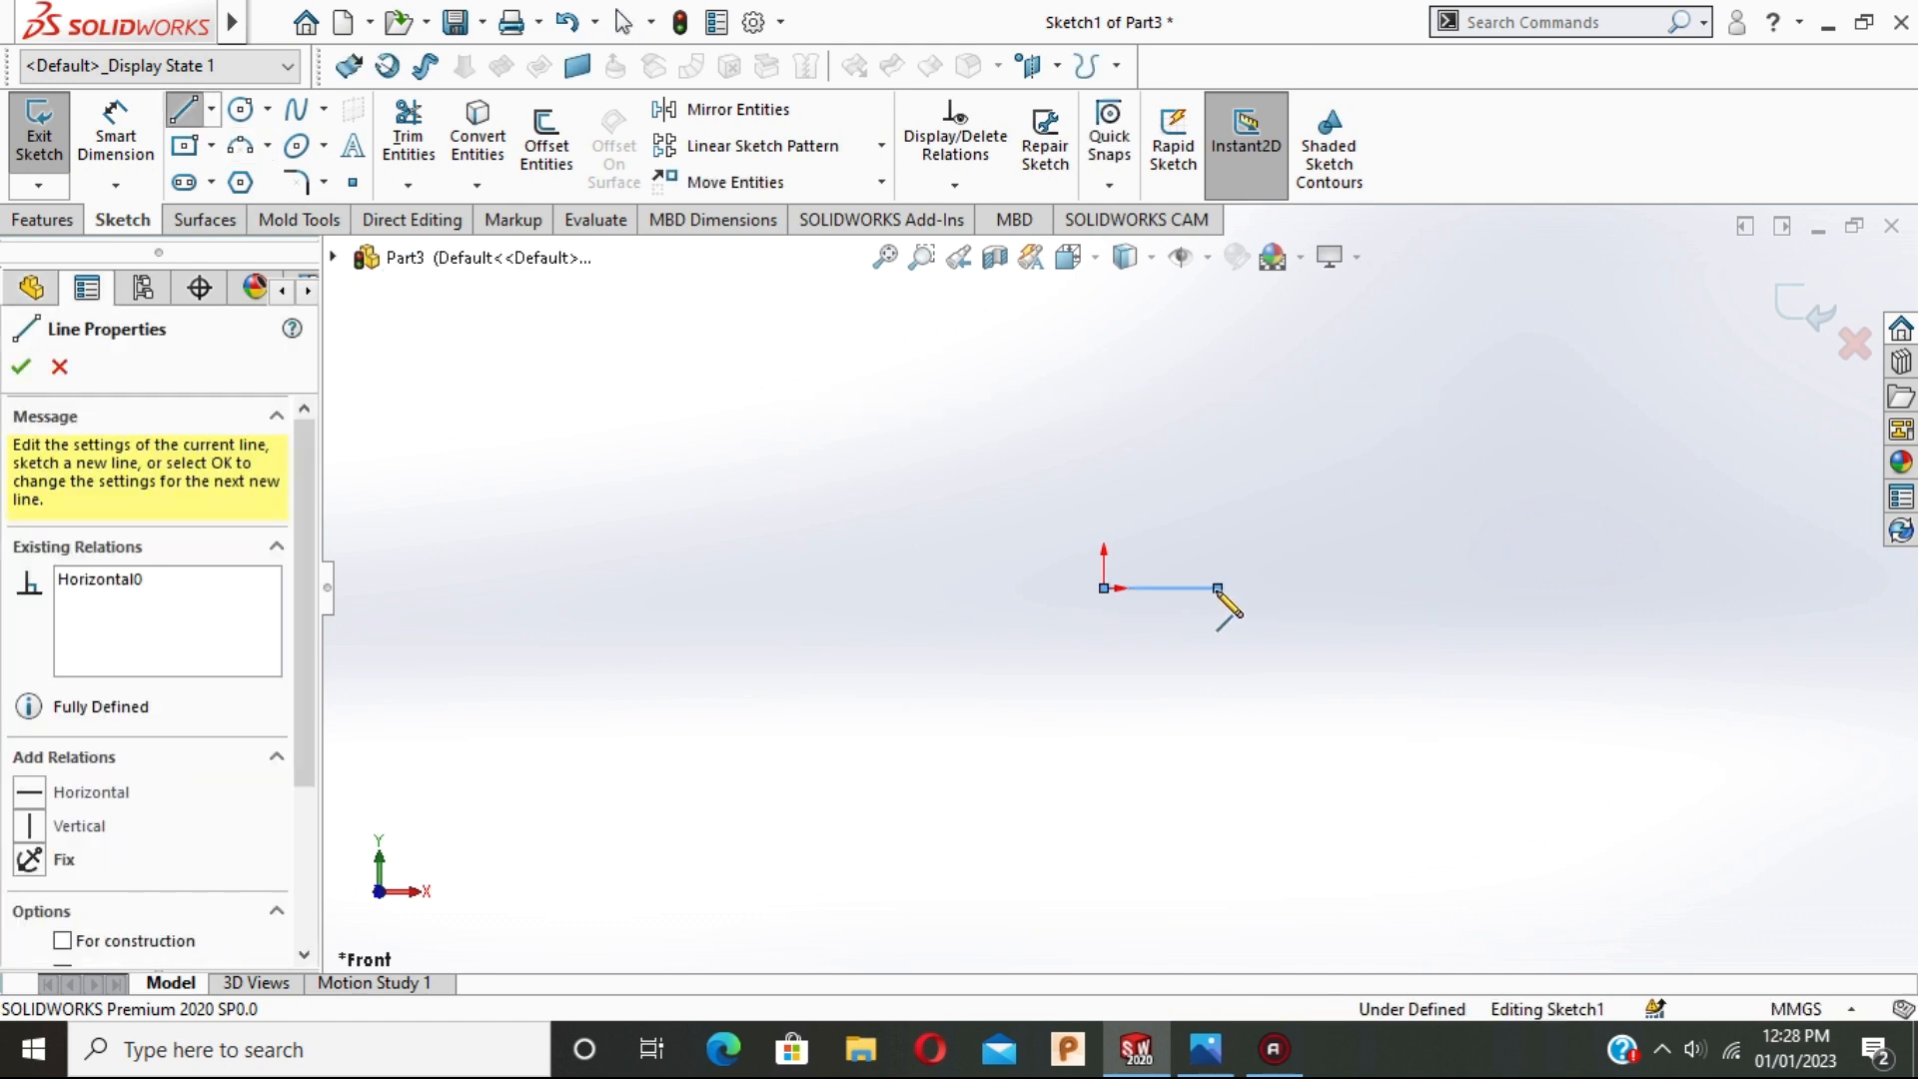
click(1217, 704)
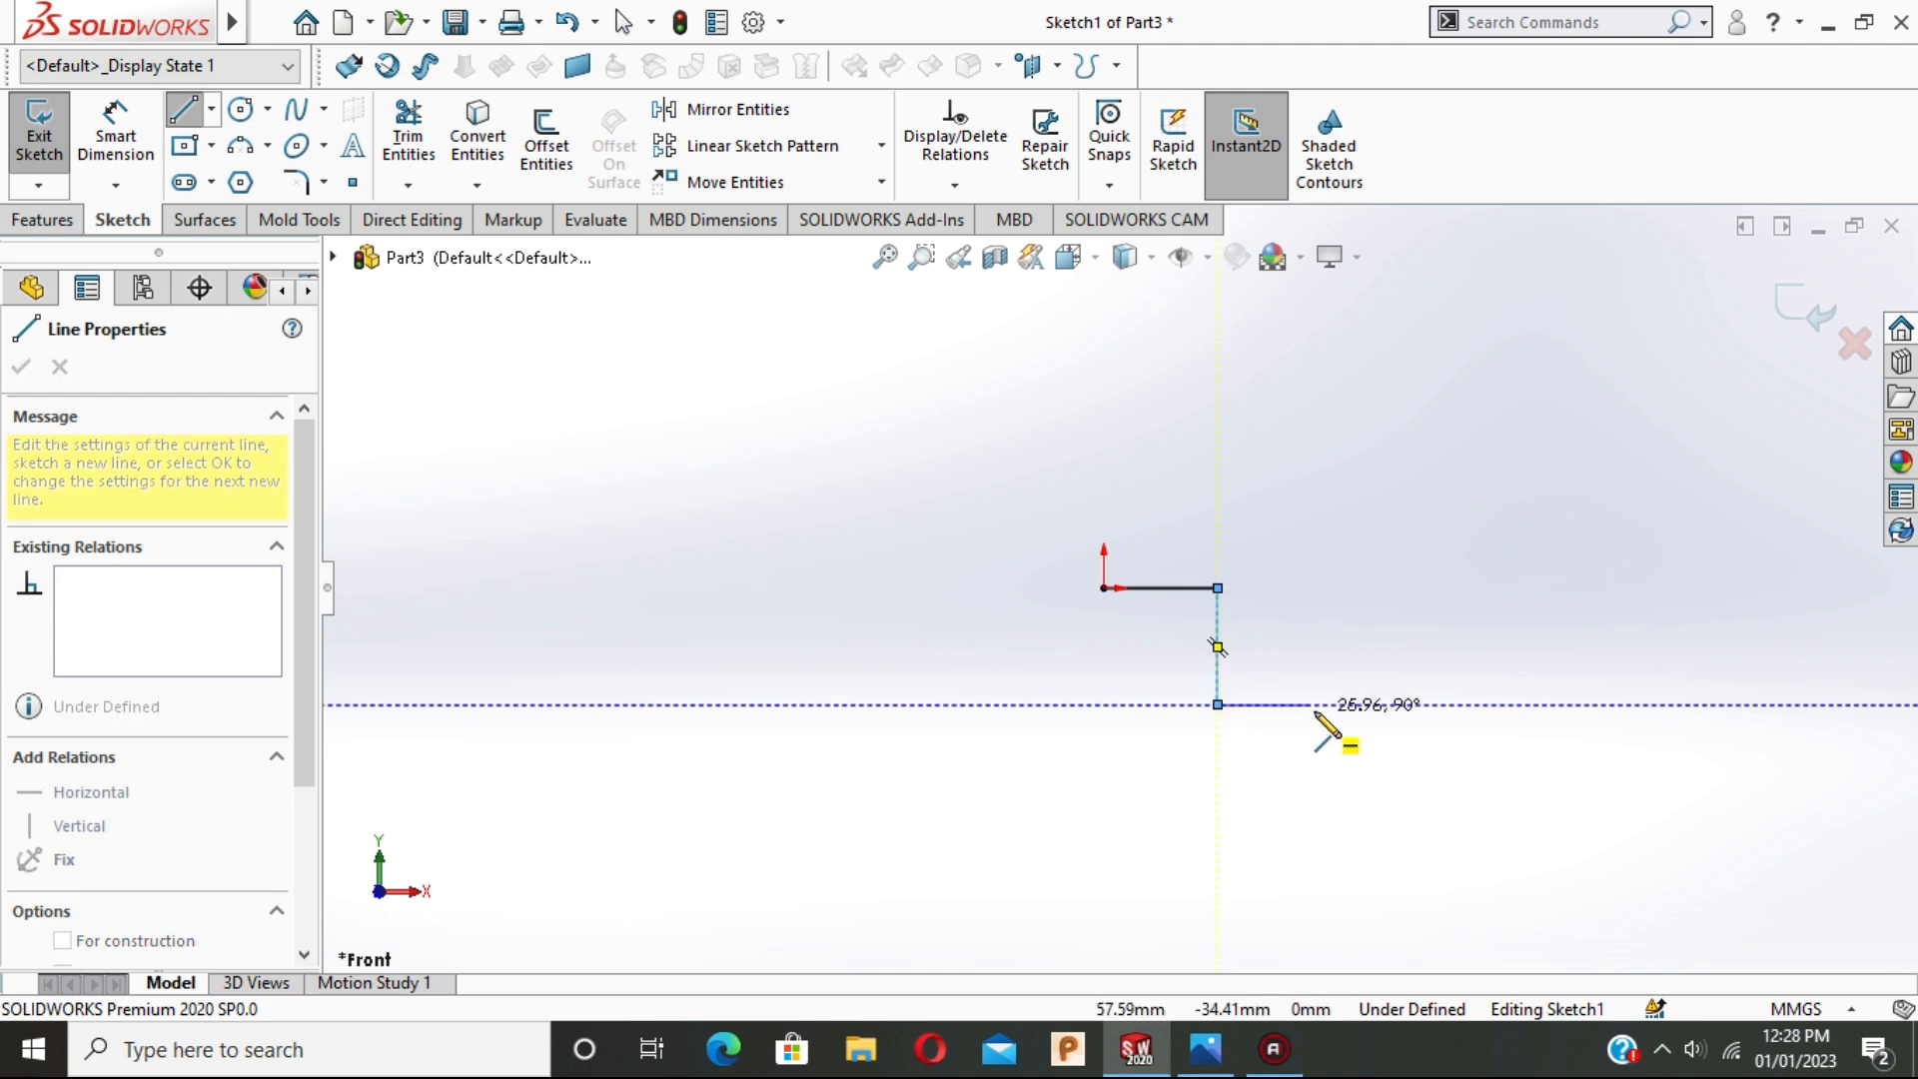
click(1366, 704)
key(Escape)
scroll(1428, 584, down, 1)
Dimension the horizontal line starting at the origin to 2 mm.
click(108, 160)
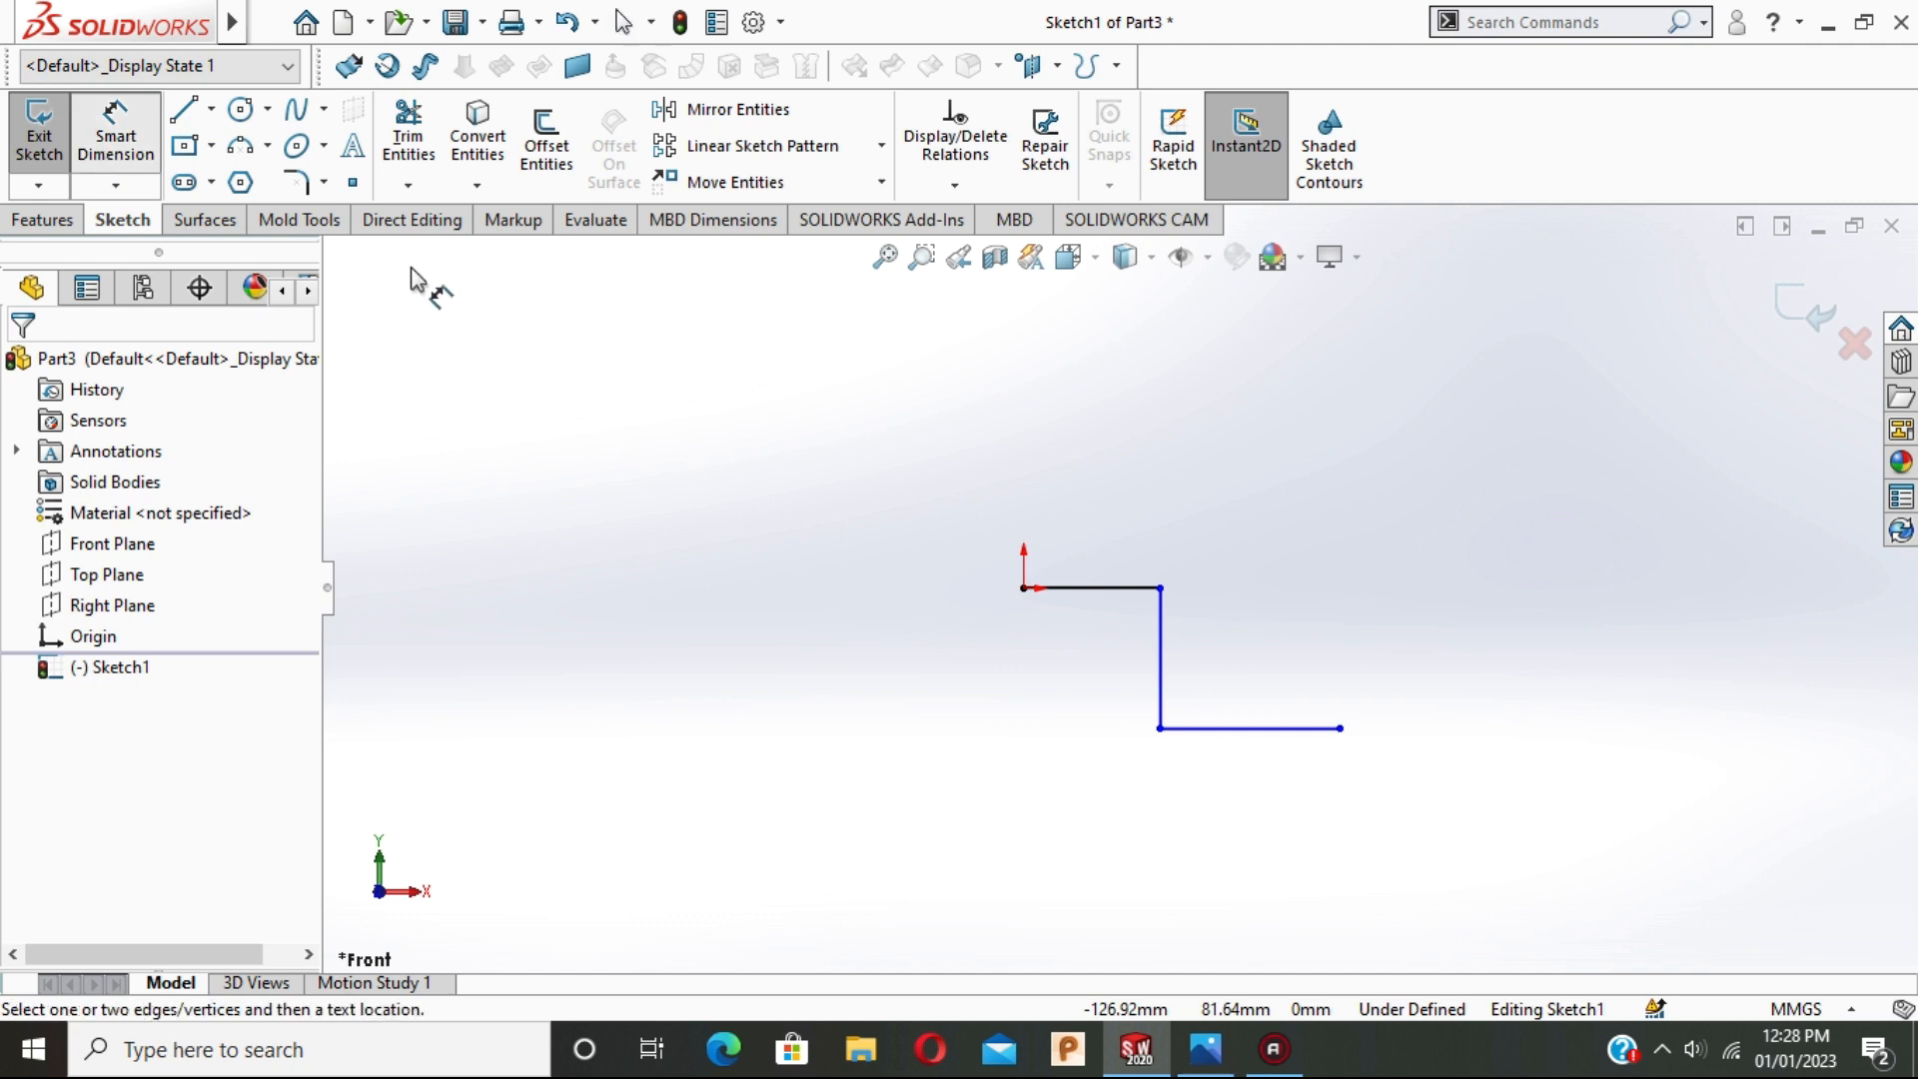
click(1092, 775)
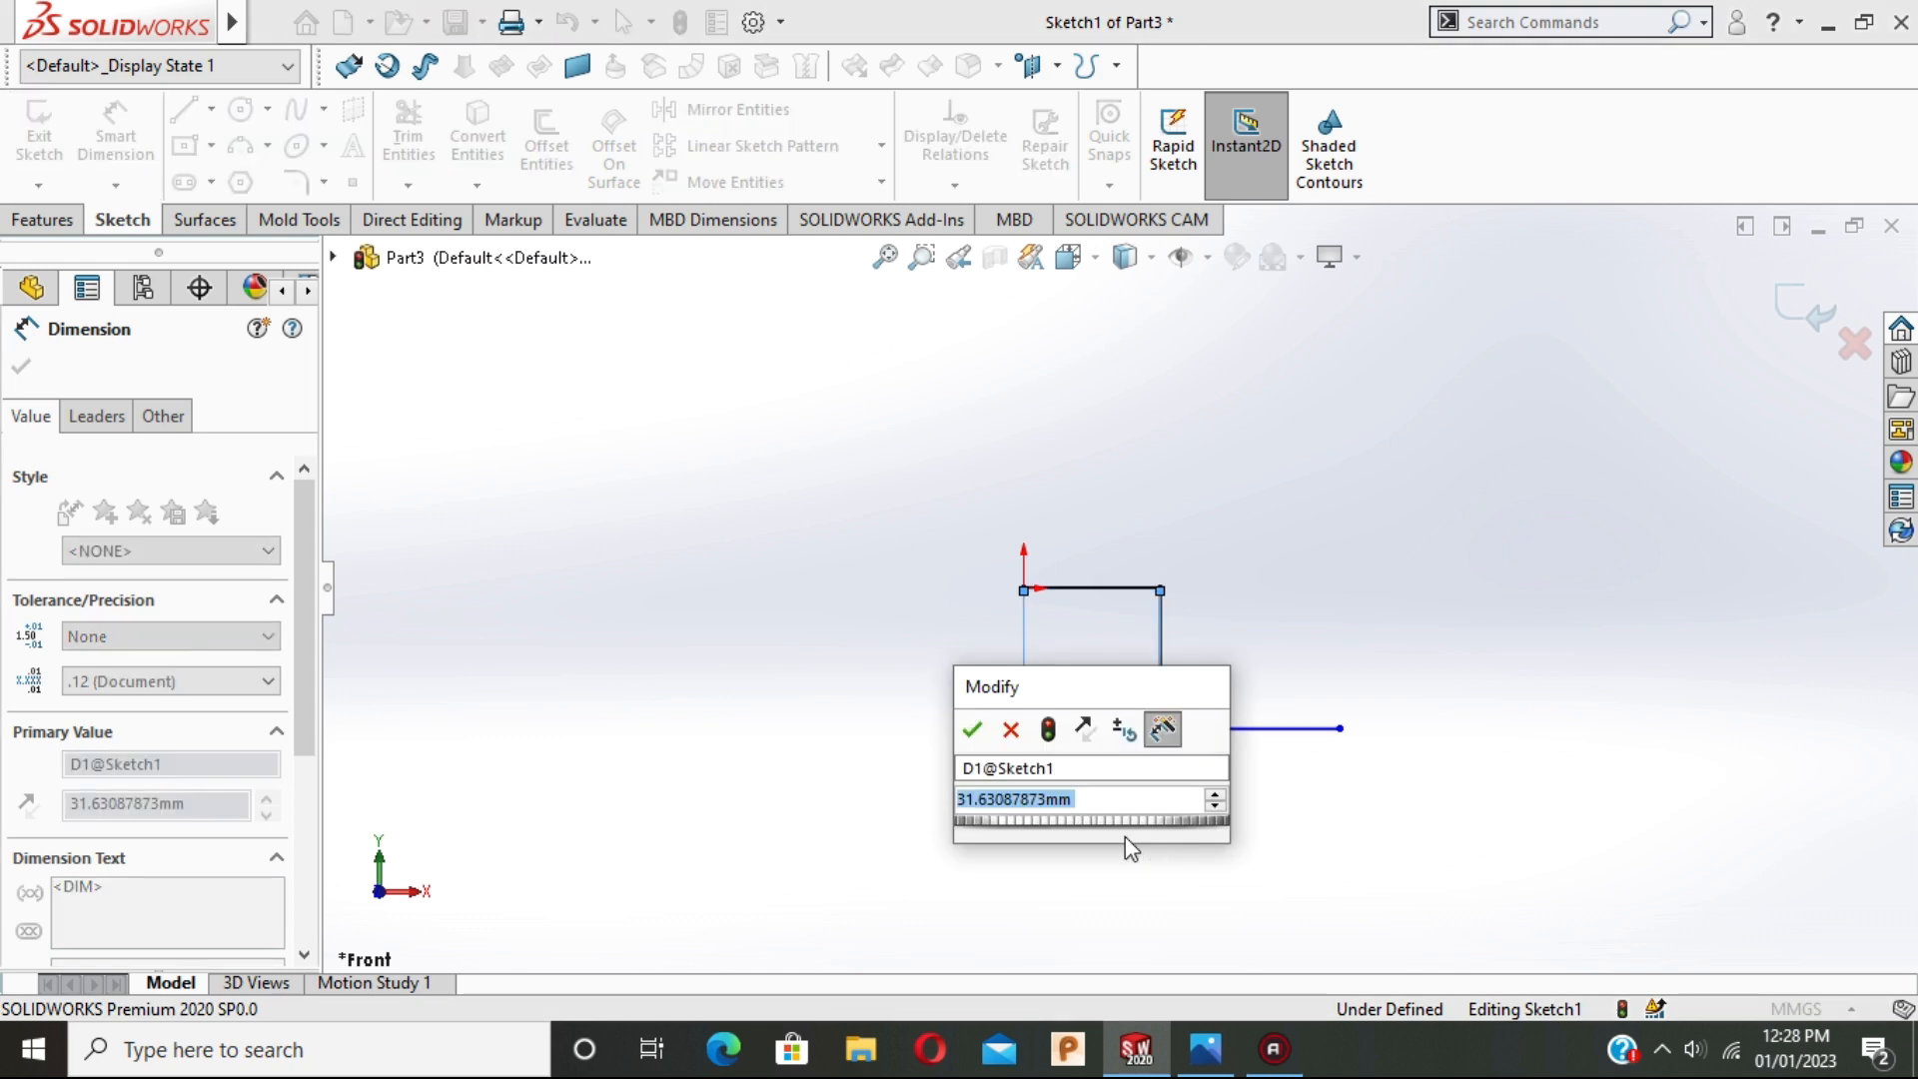
text(2)
key(Return)
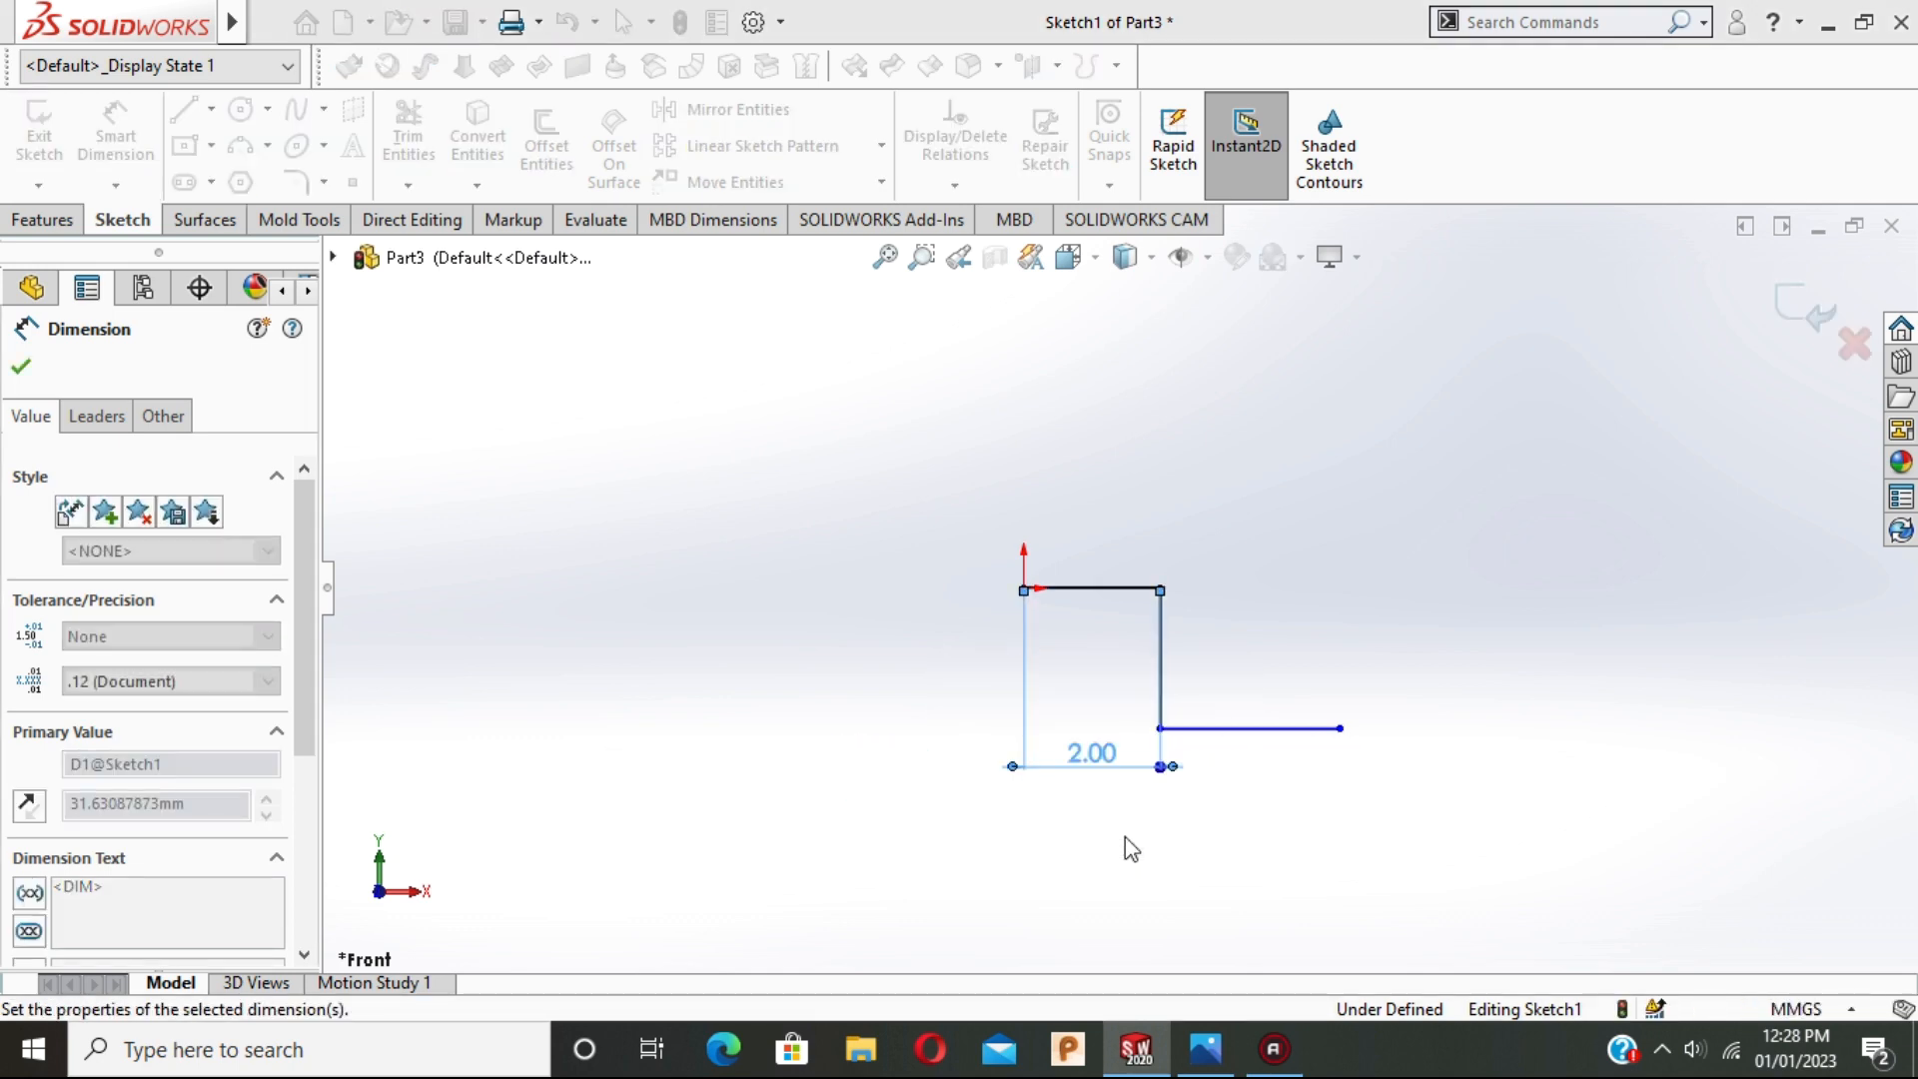
Dimension the short vertical line between the two horizontal lines to 3 mm.
click(1161, 664)
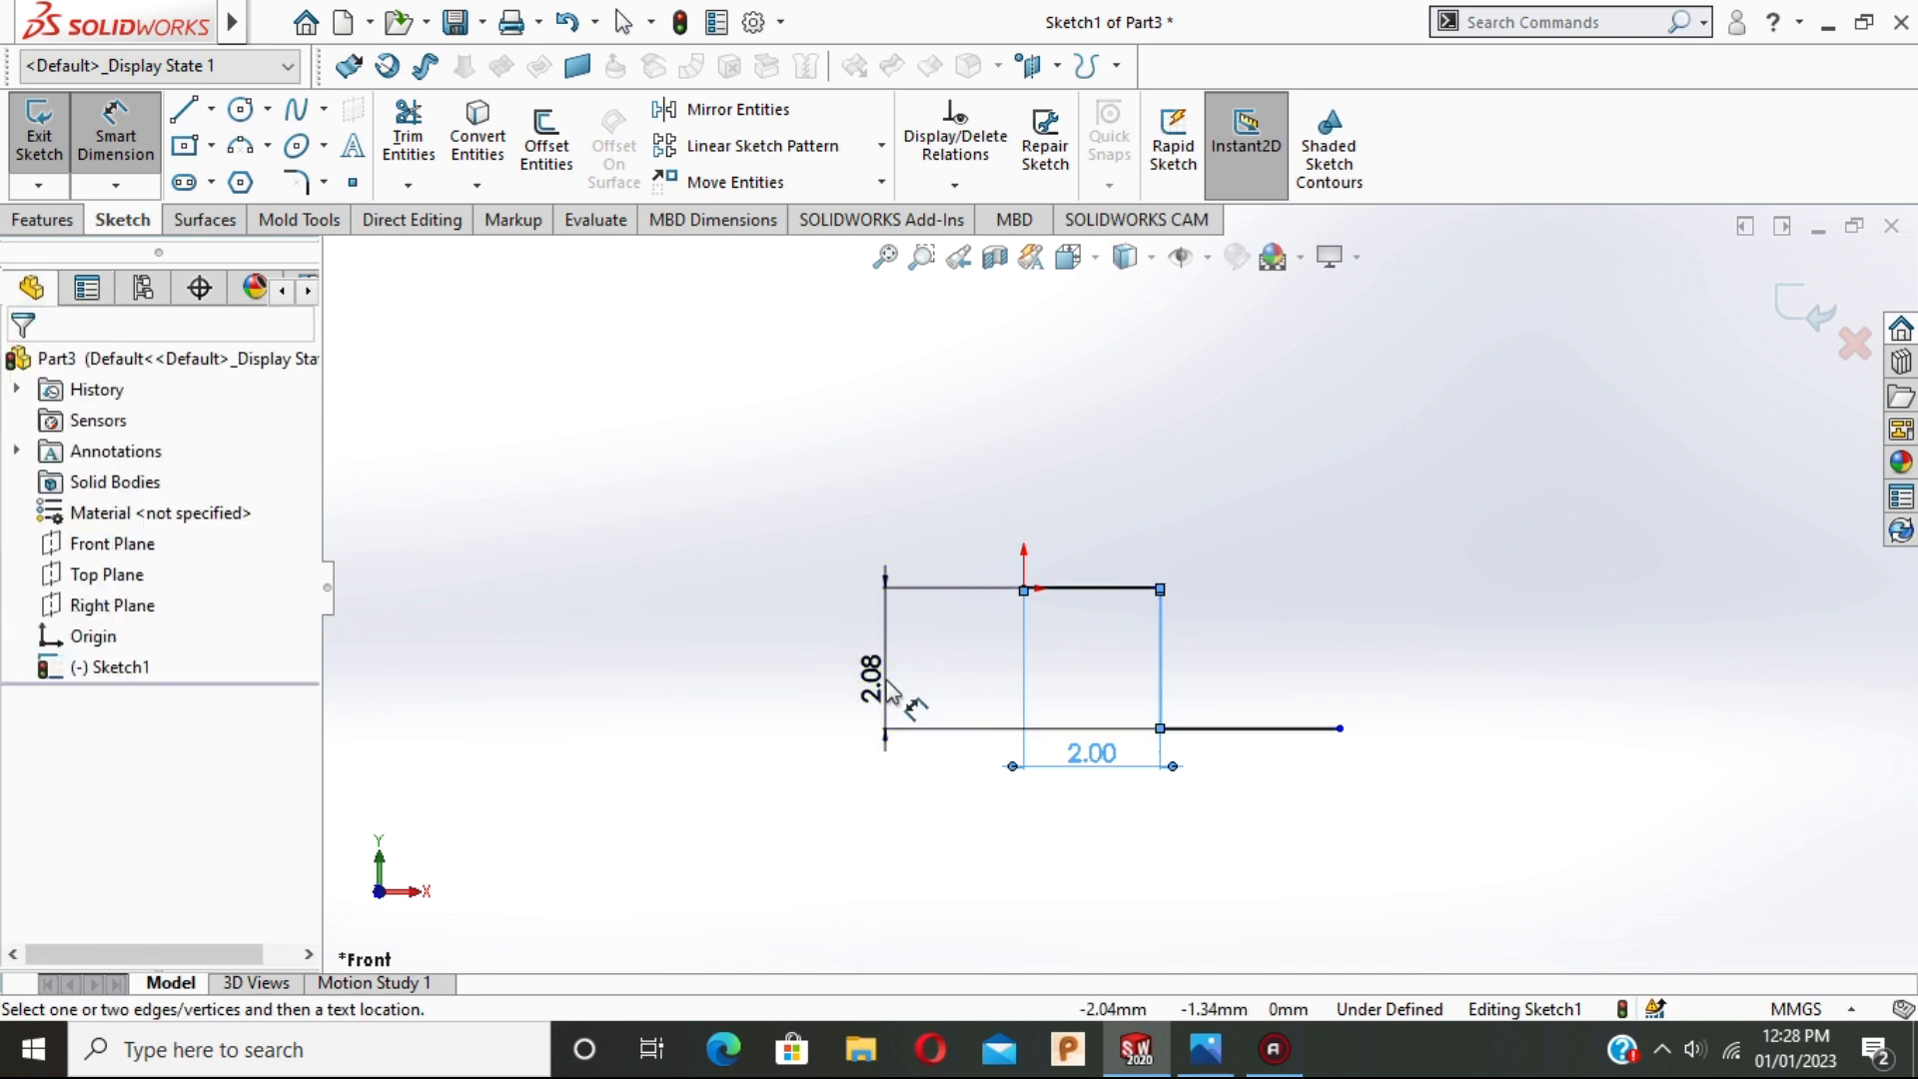
click(1319, 636)
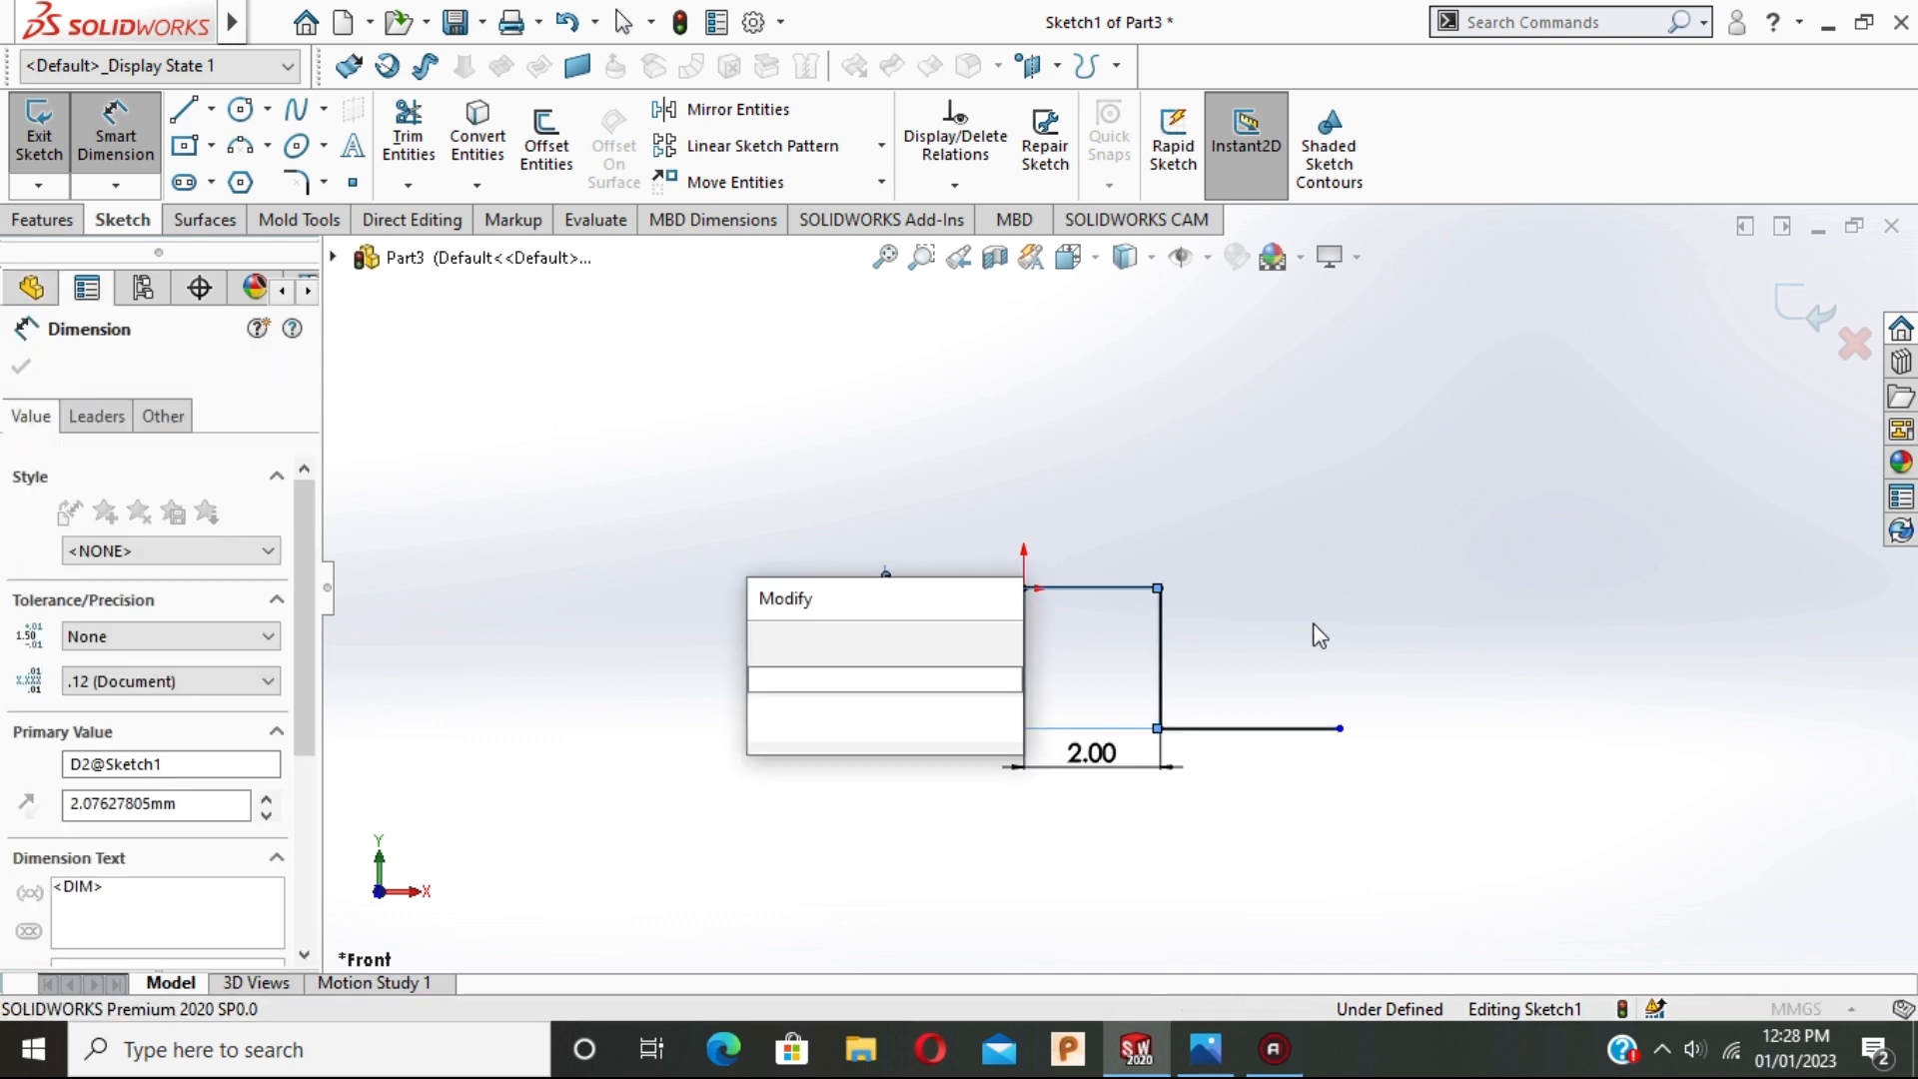
text(3)
key(Return)
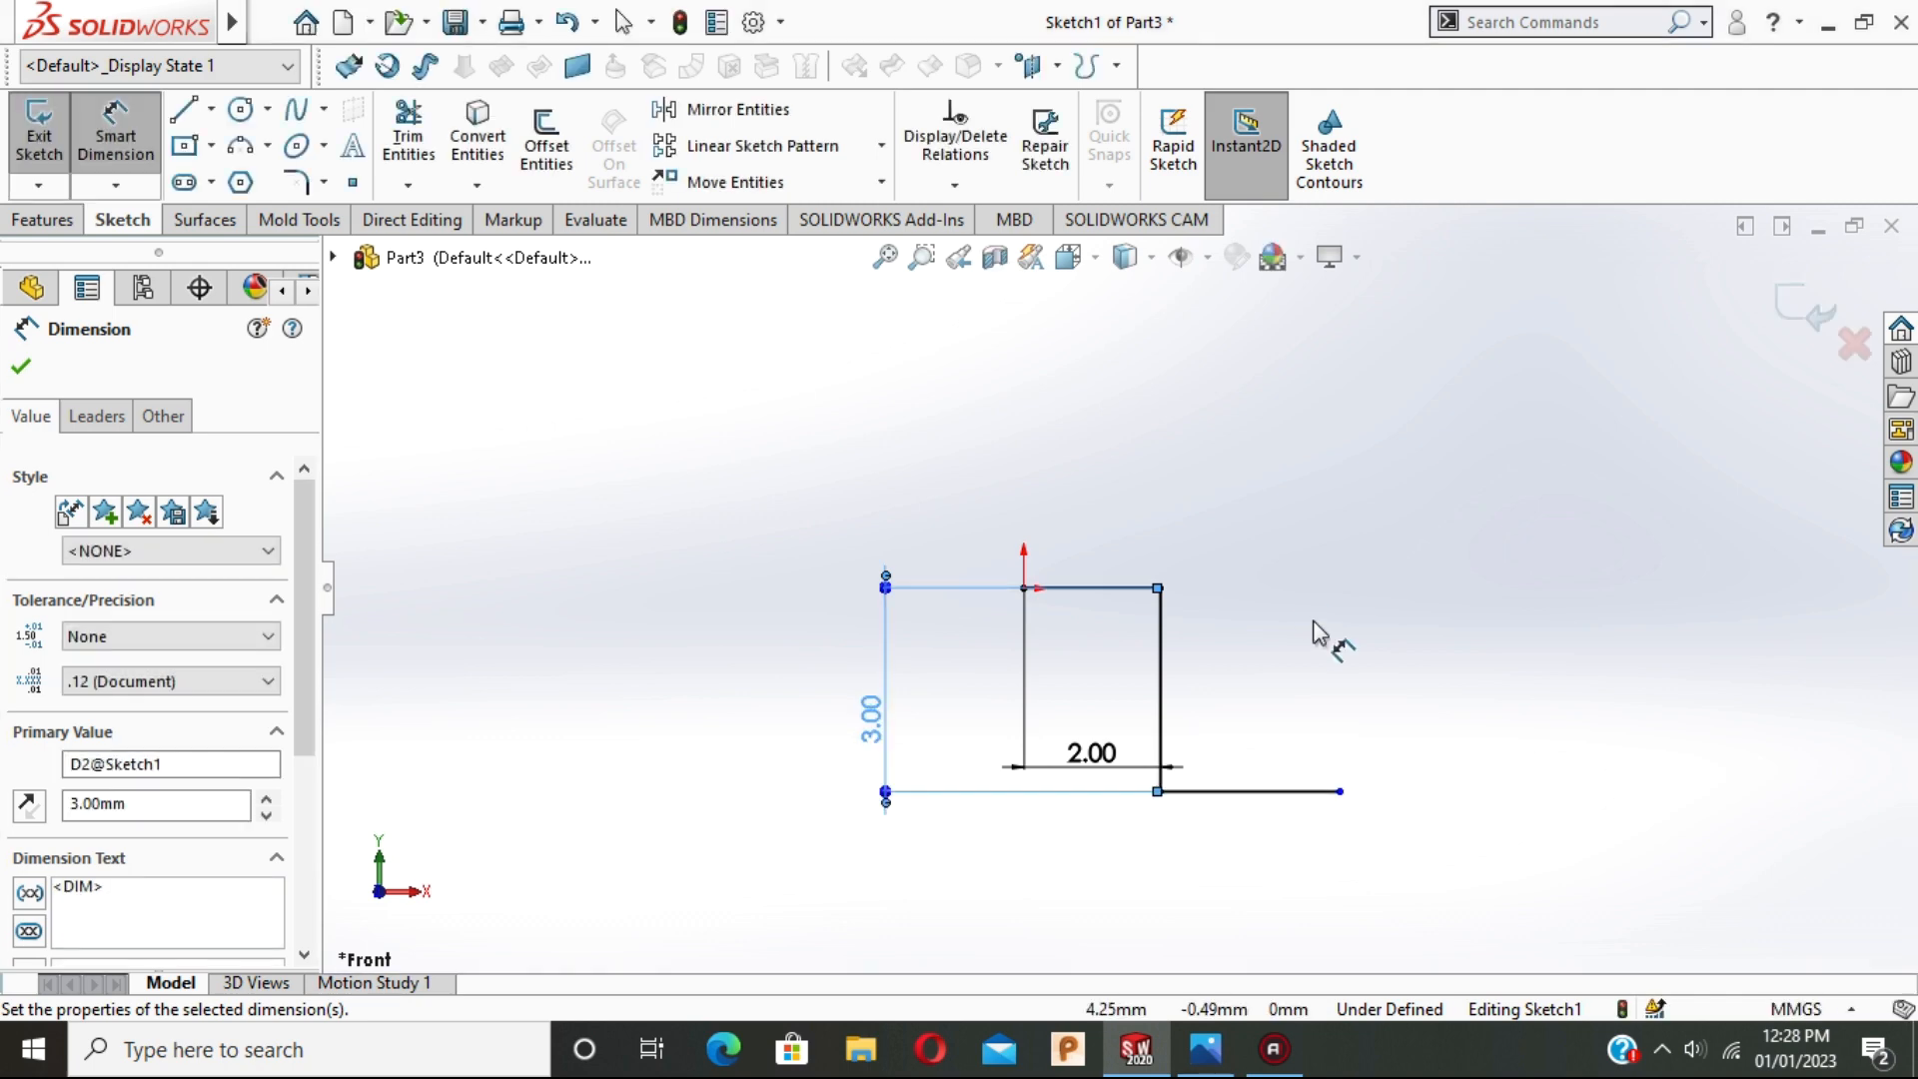
Check the EX-03 reference drawing in Photos and set the short vertical line's dimension to 1.5 mm.
key(alt+Tab)
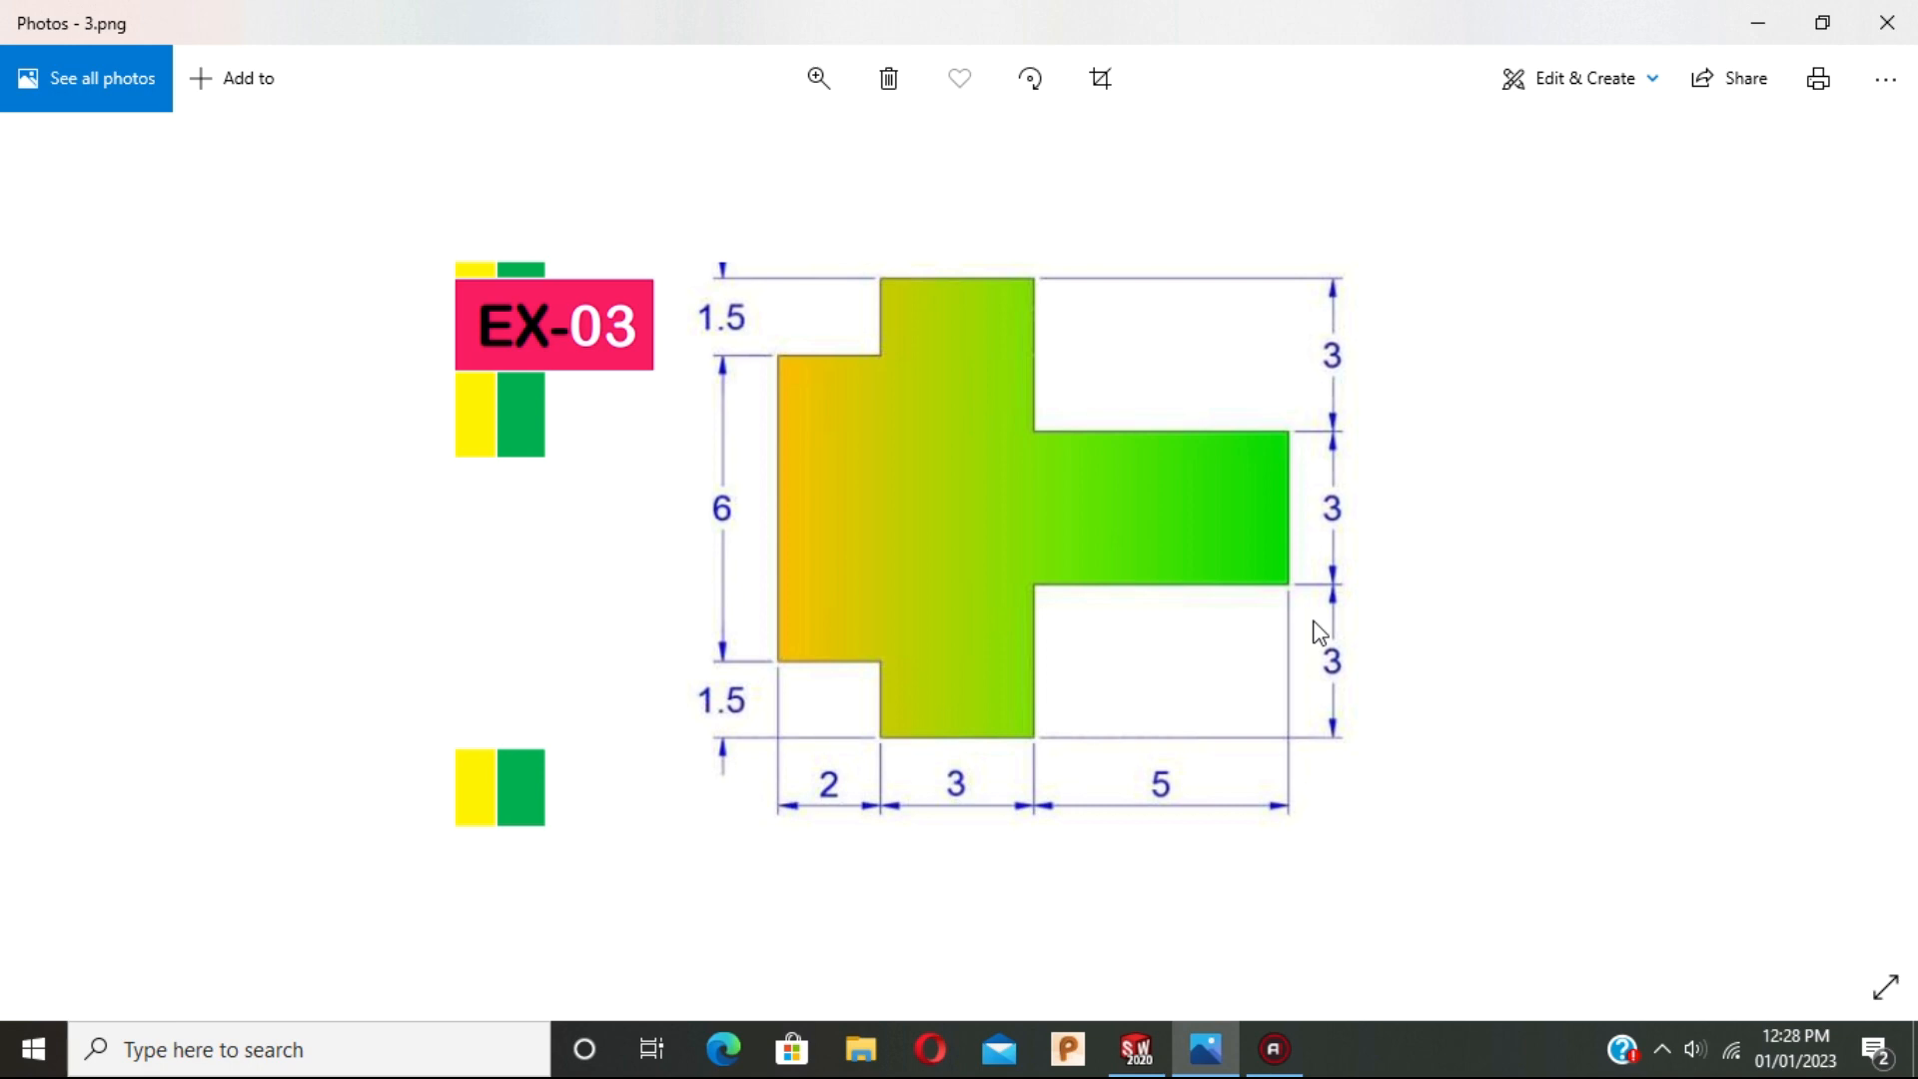
key(alt+Tab)
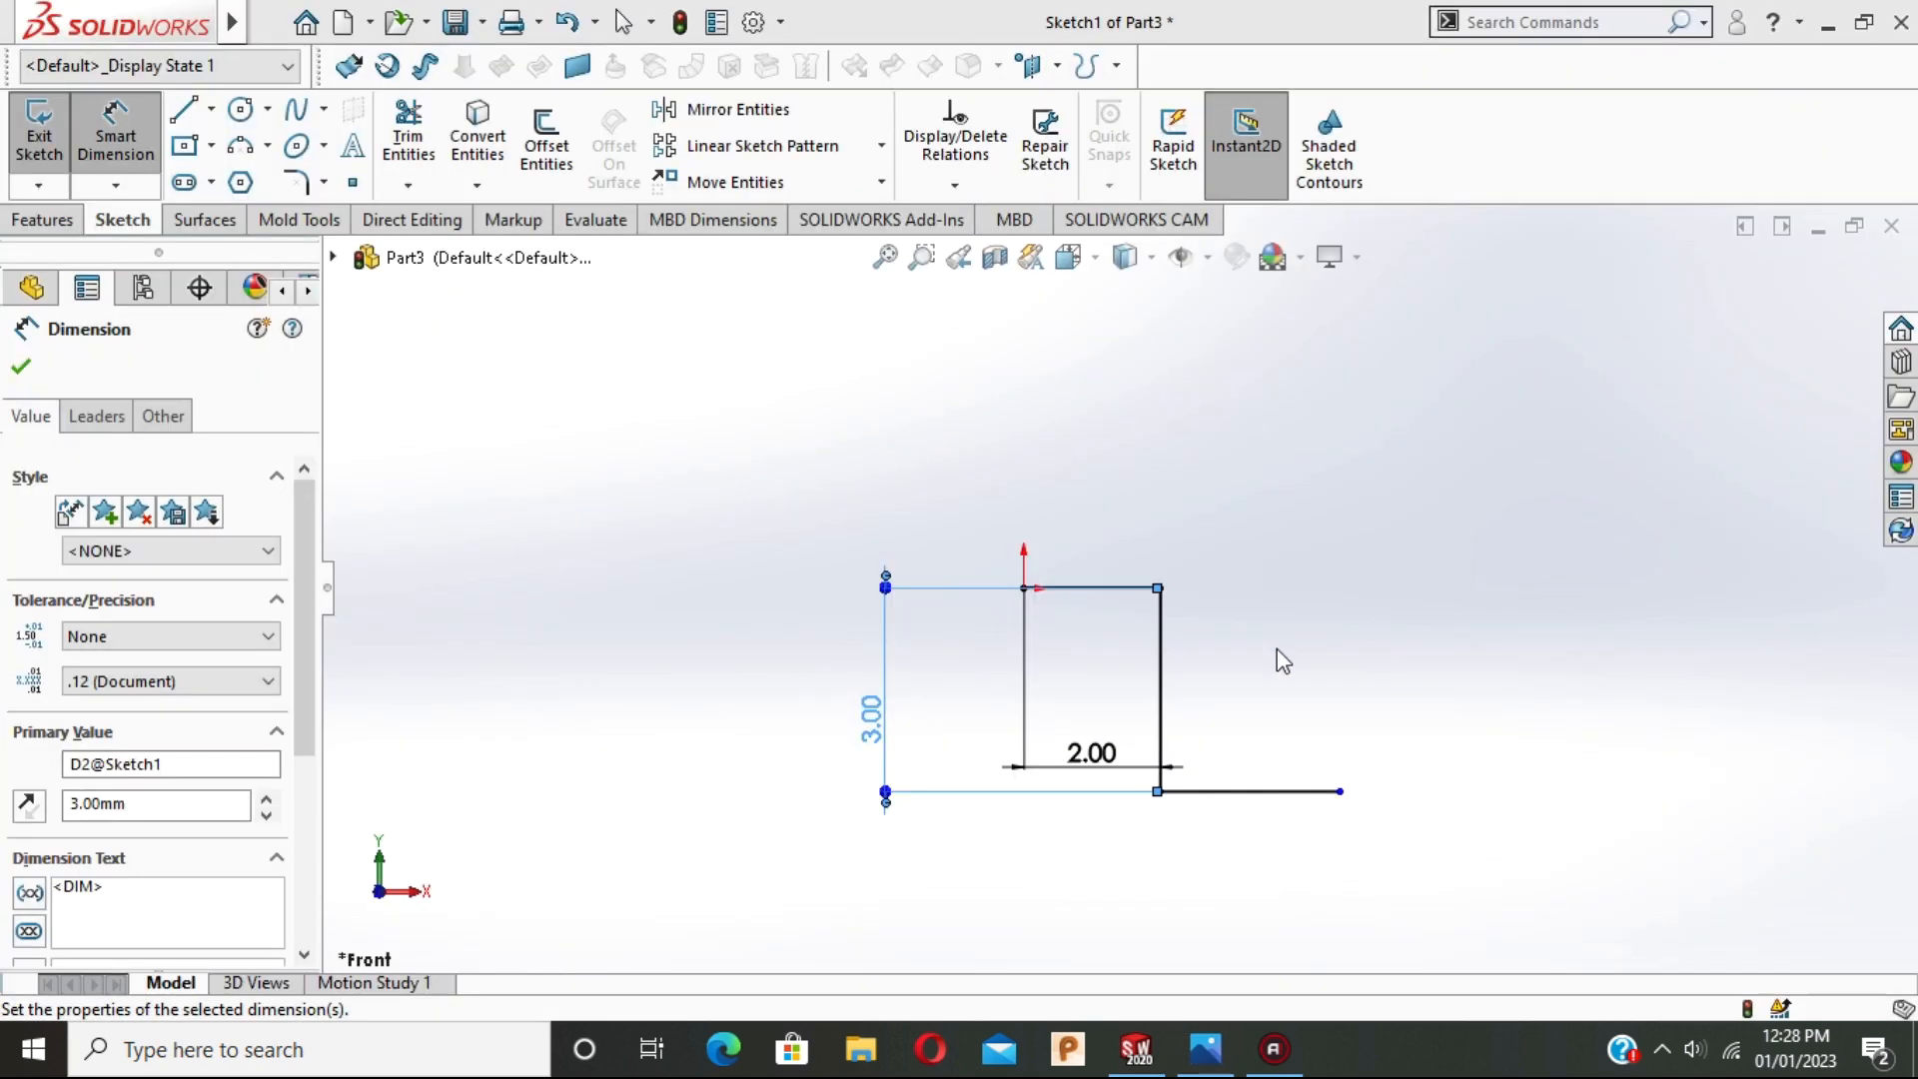
double_click(874, 721)
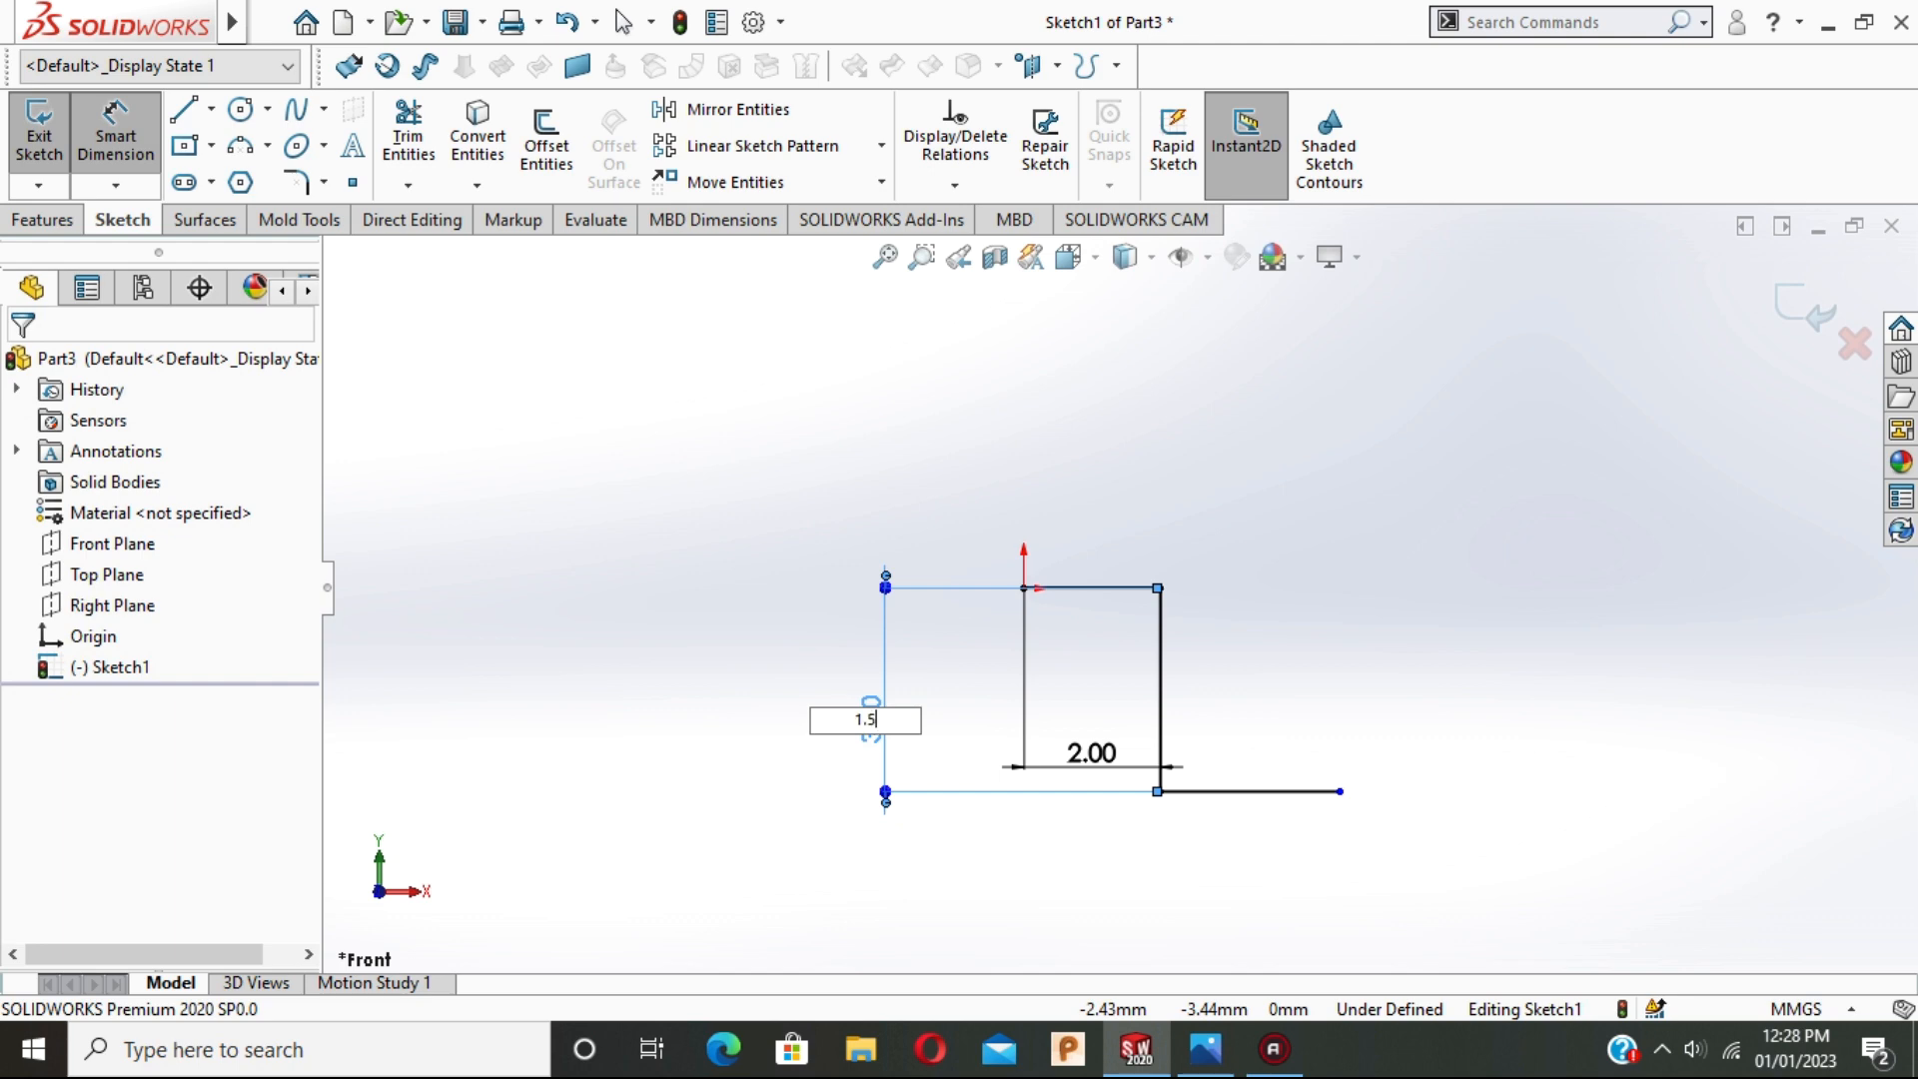
key(Return)
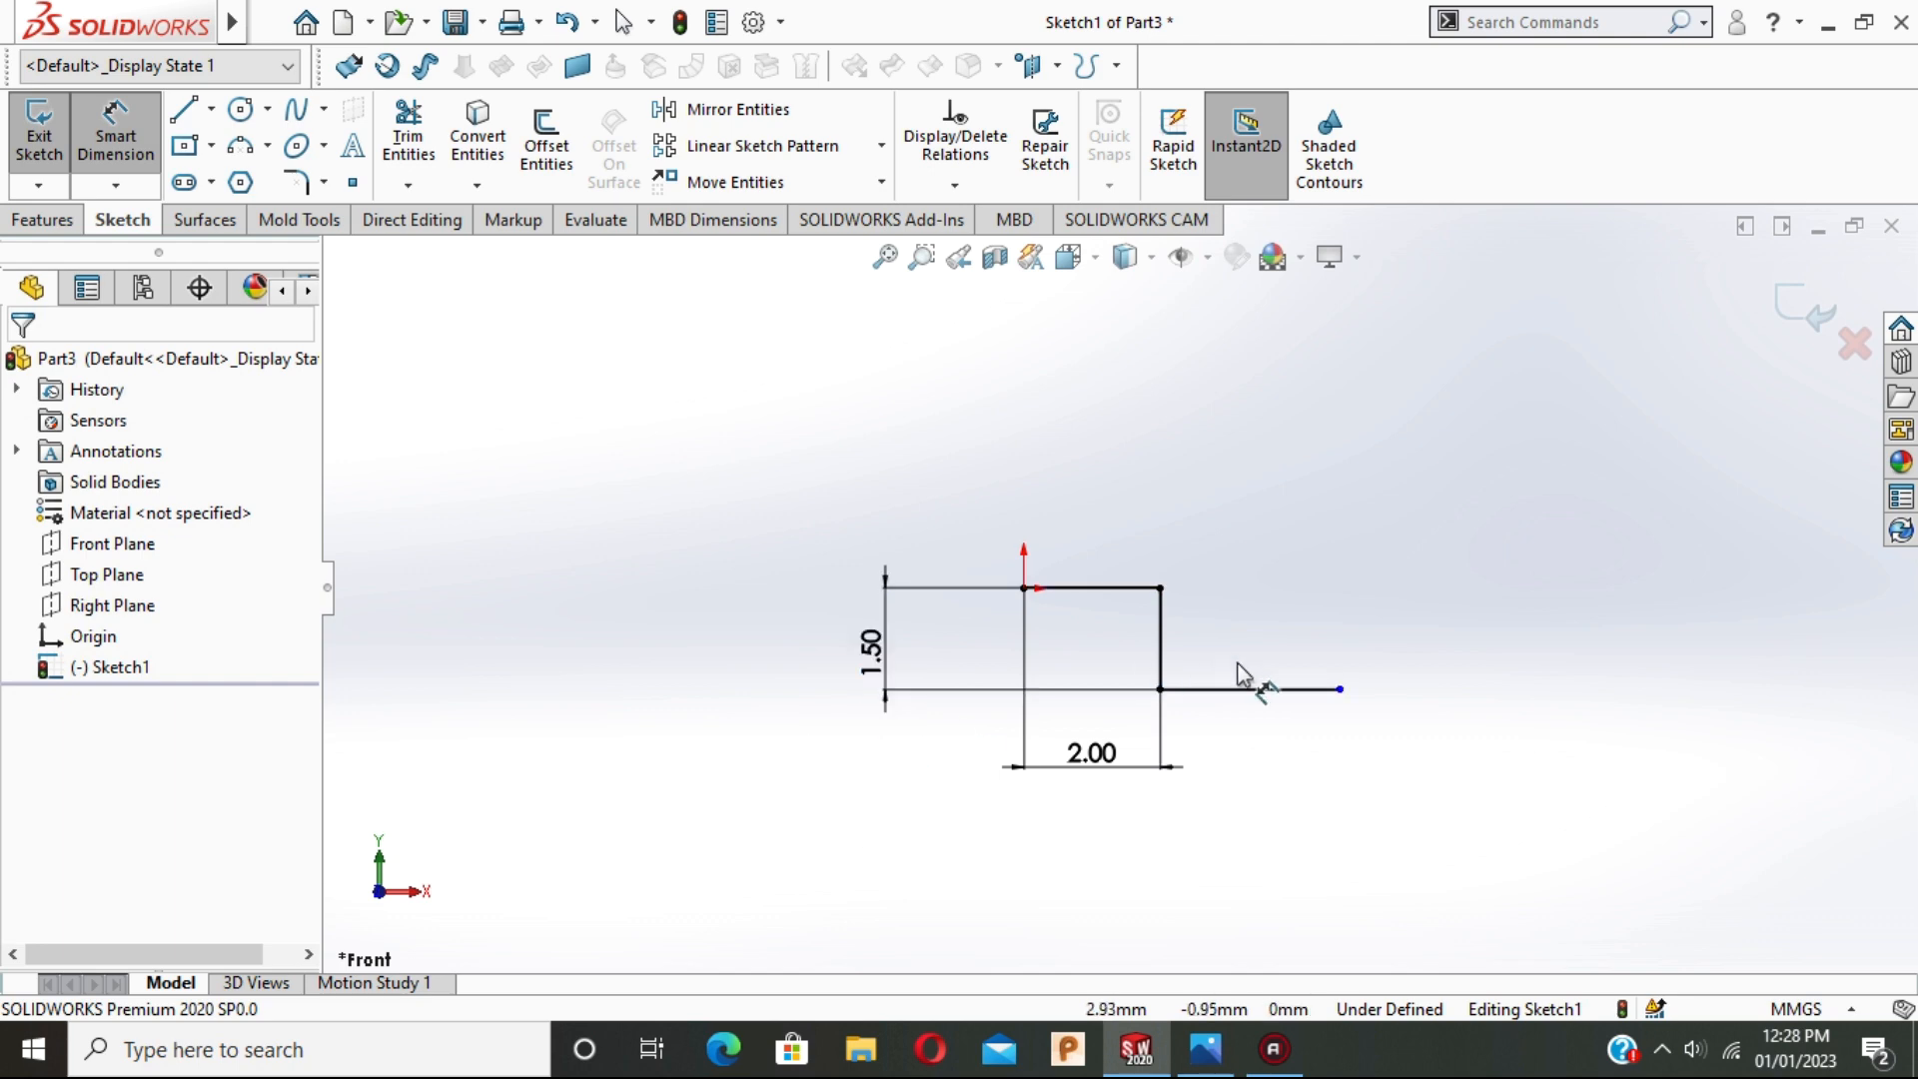
Dimension the lower horizontal line to 3 mm and check the EX-03 reference drawing in Photos.
click(1253, 689)
click(1260, 875)
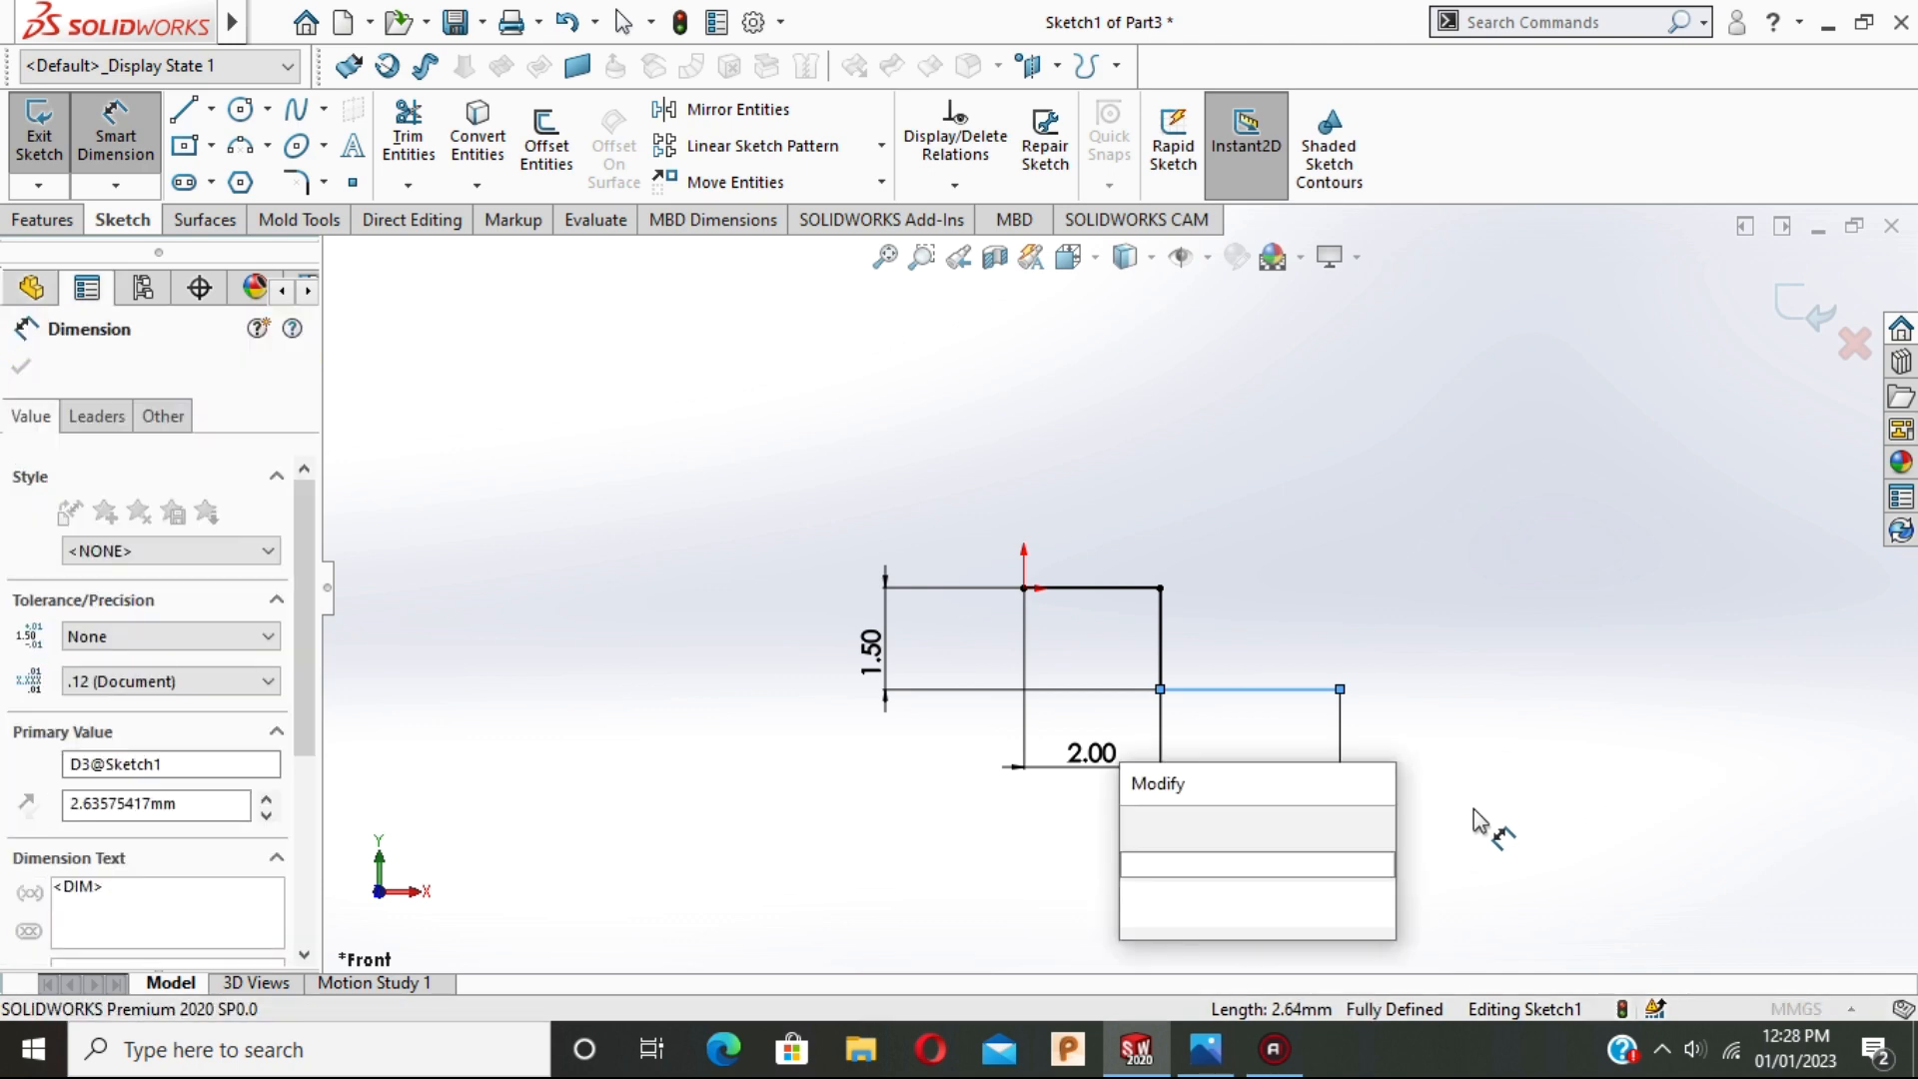
text(3)
key(Return)
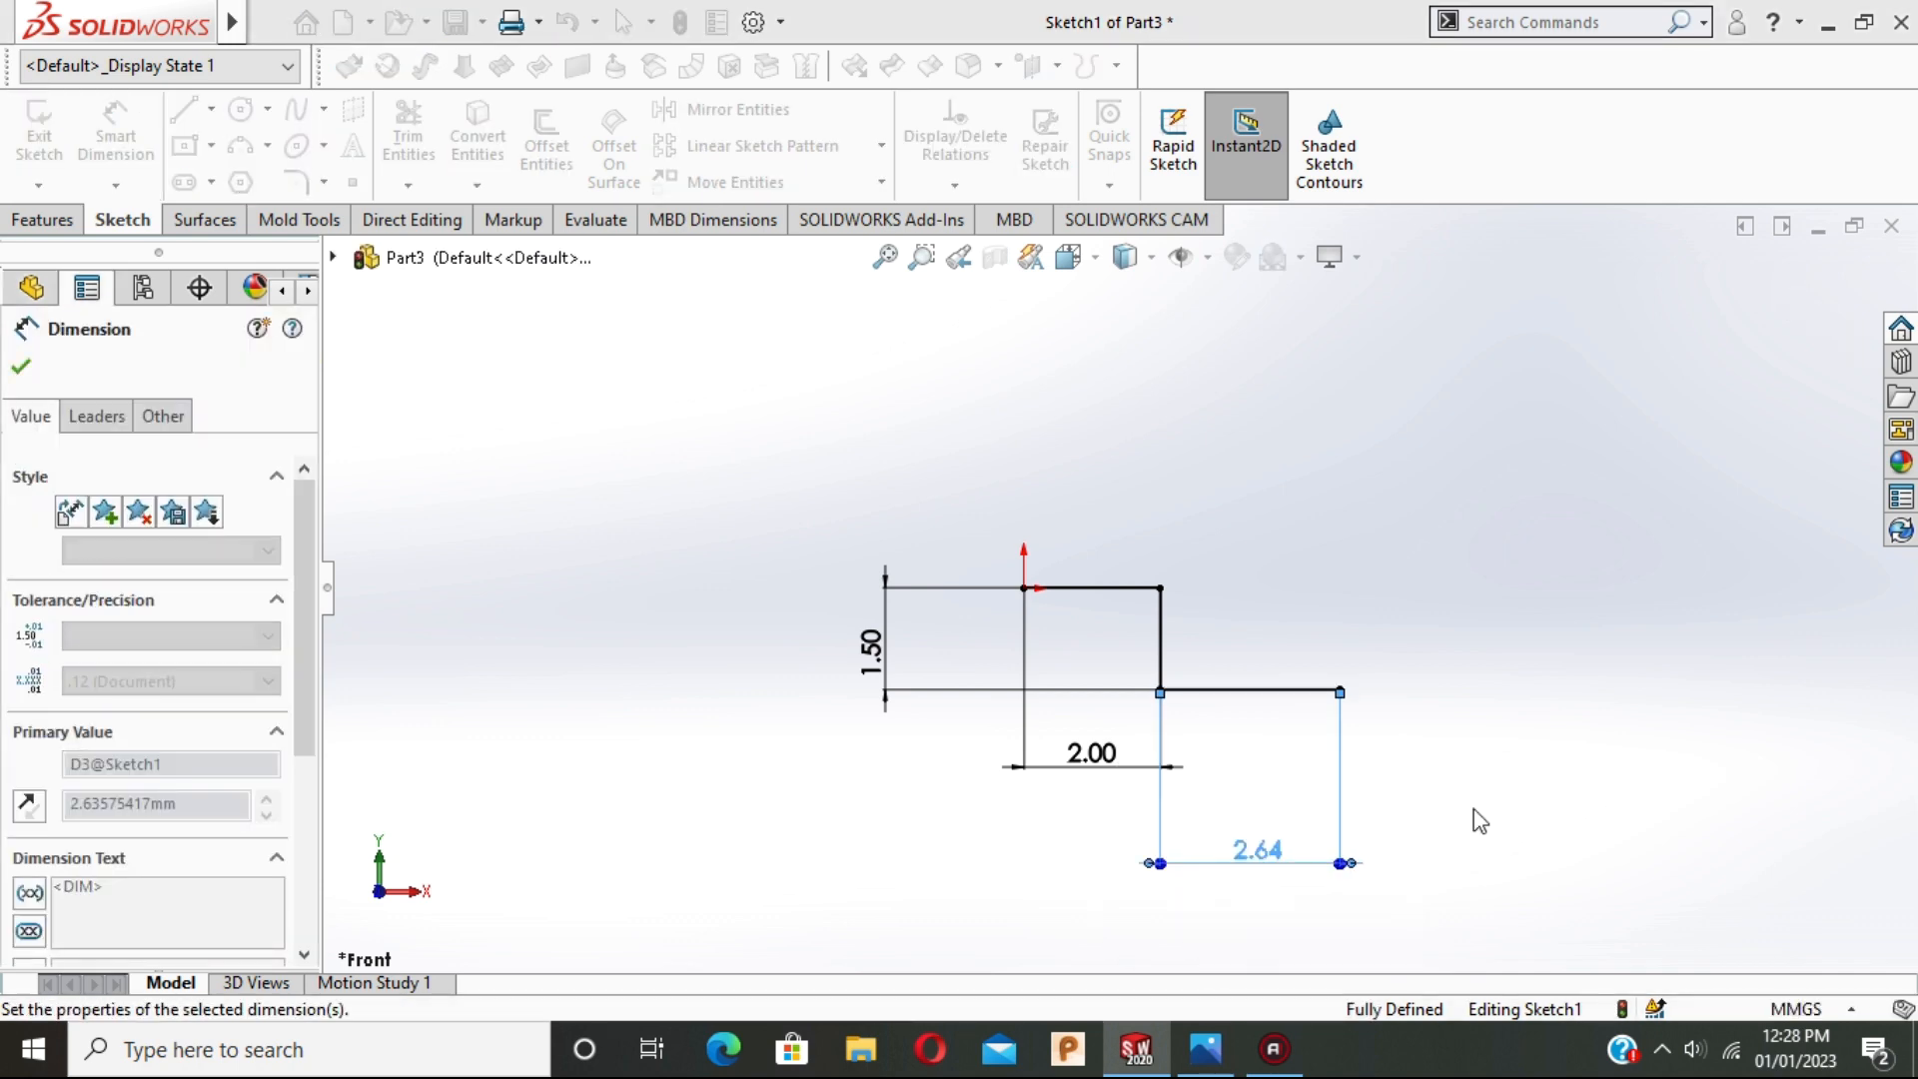
key(alt+Tab)
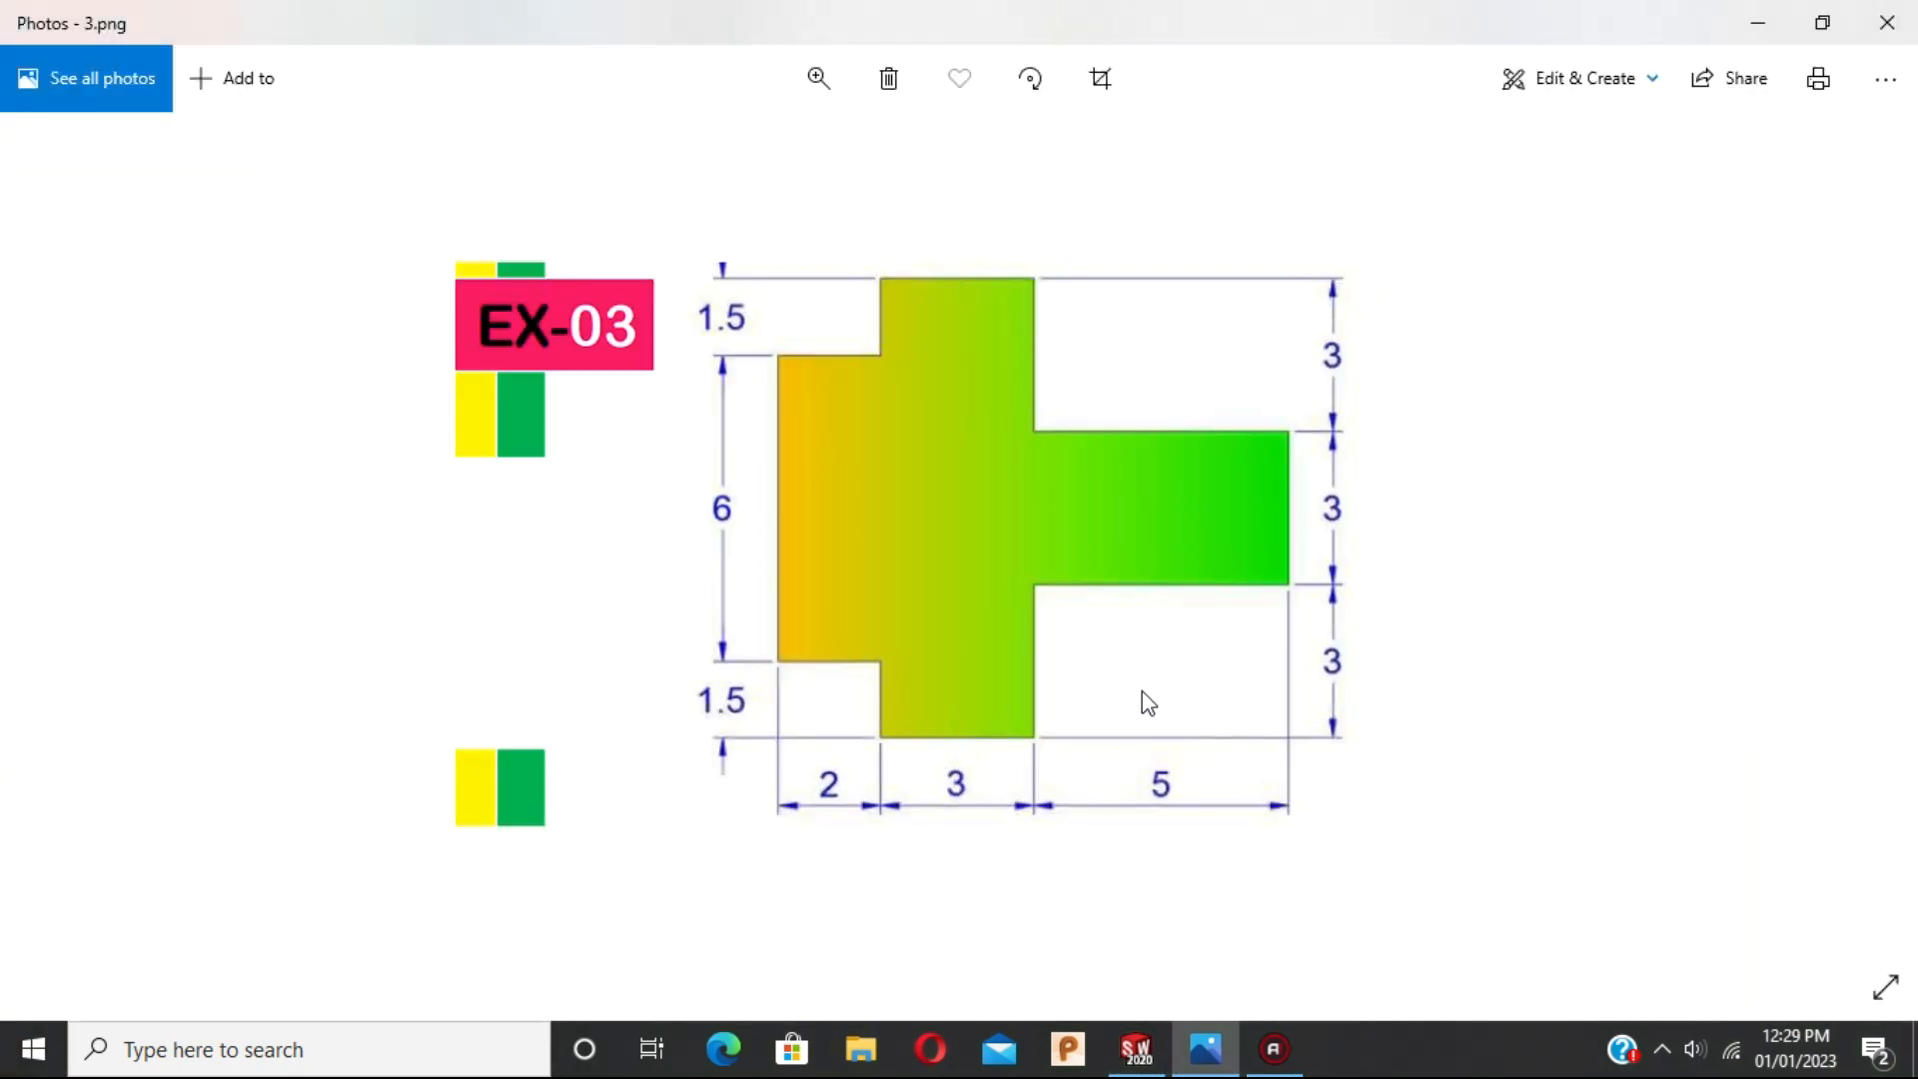
key(alt+Tab)
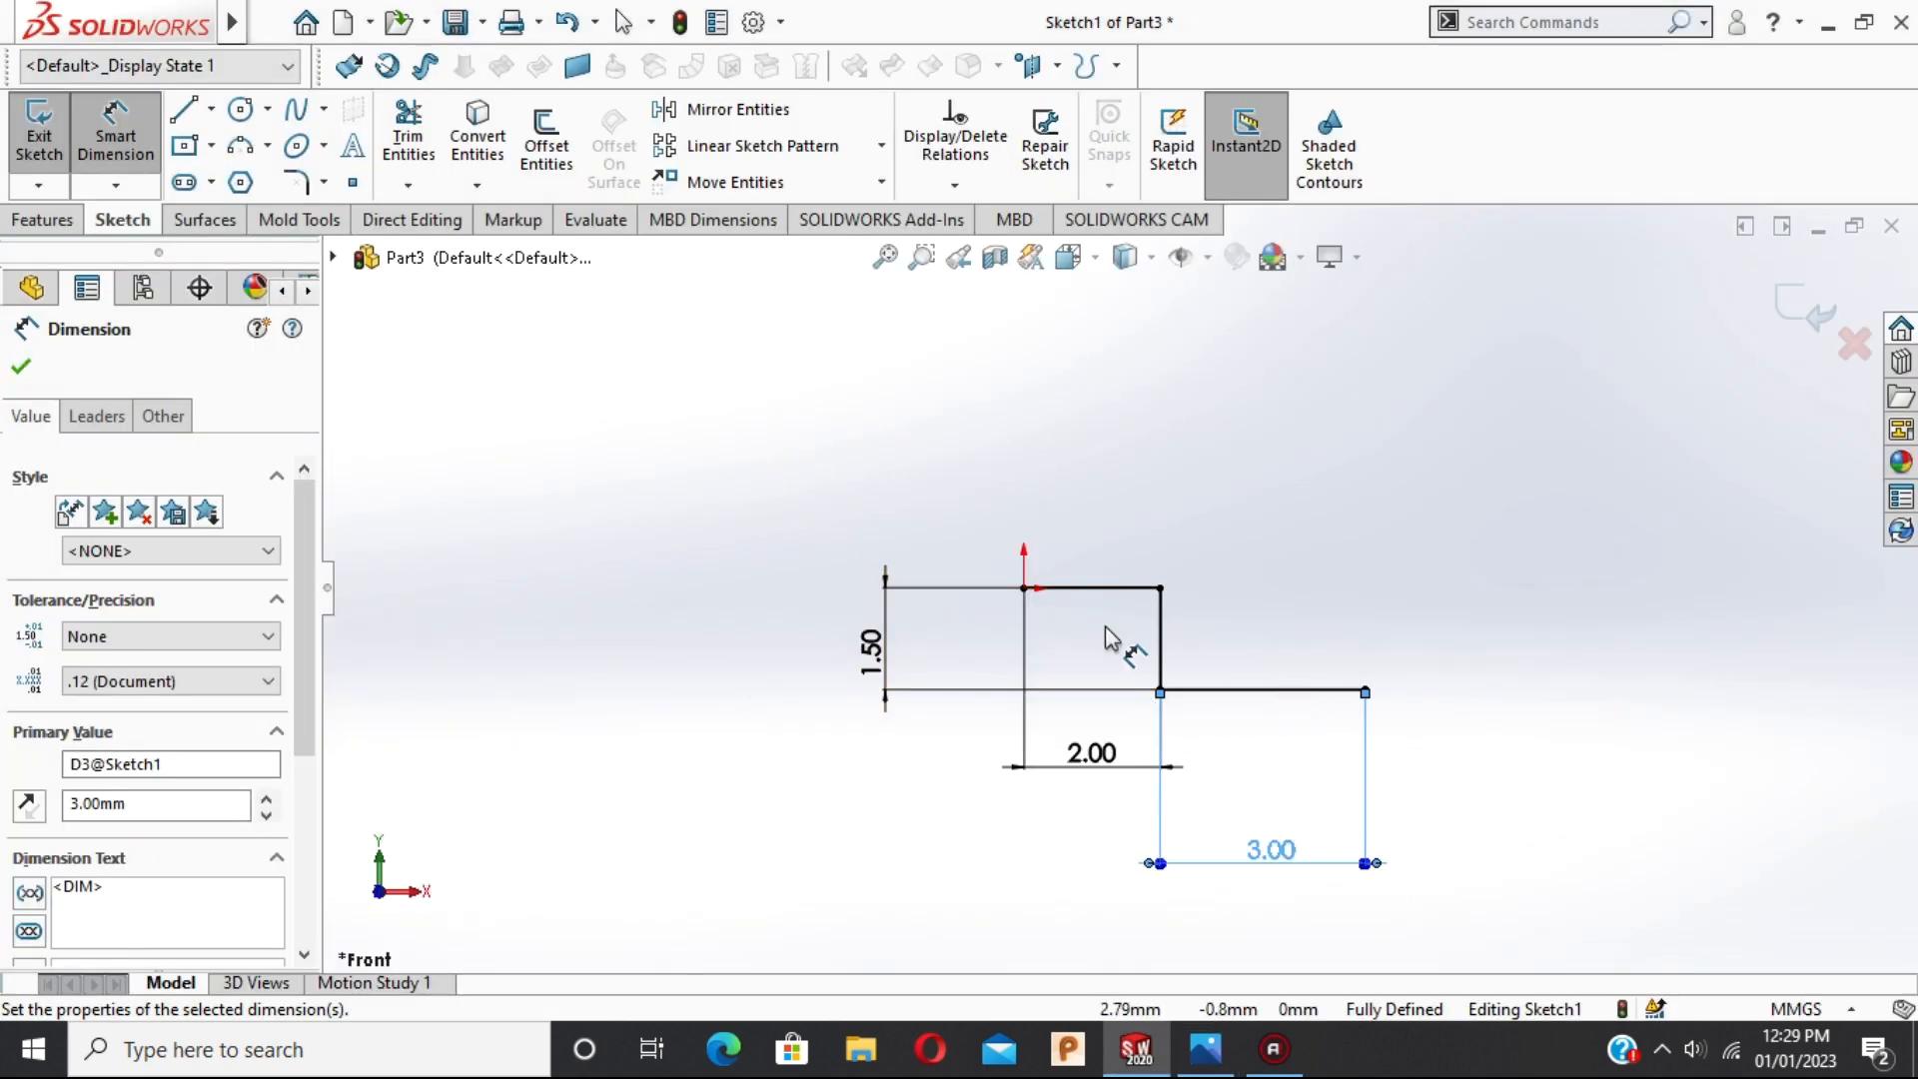
key(Escape)
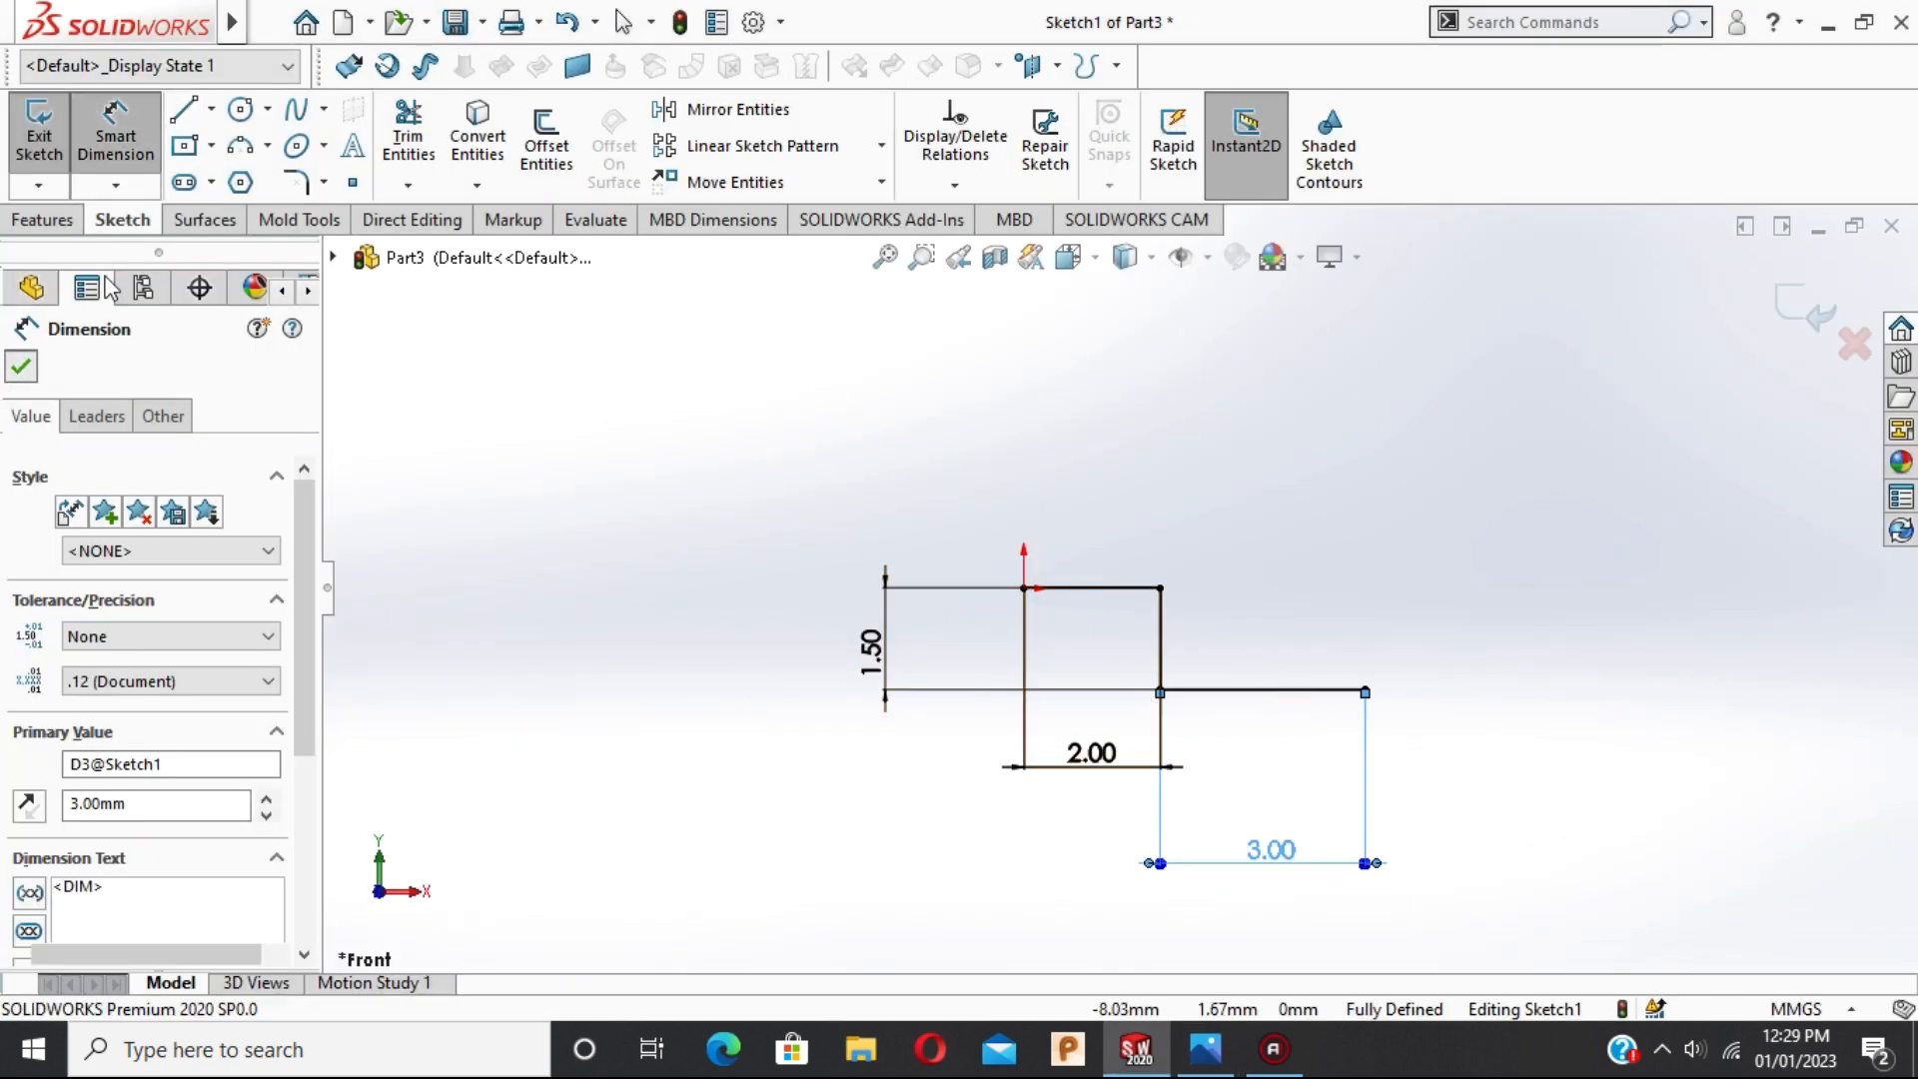
Continue the profile from the lower line's free end with a vertical line up about 3.15 mm and a horizontal line right about 3.26 mm.
key(l)
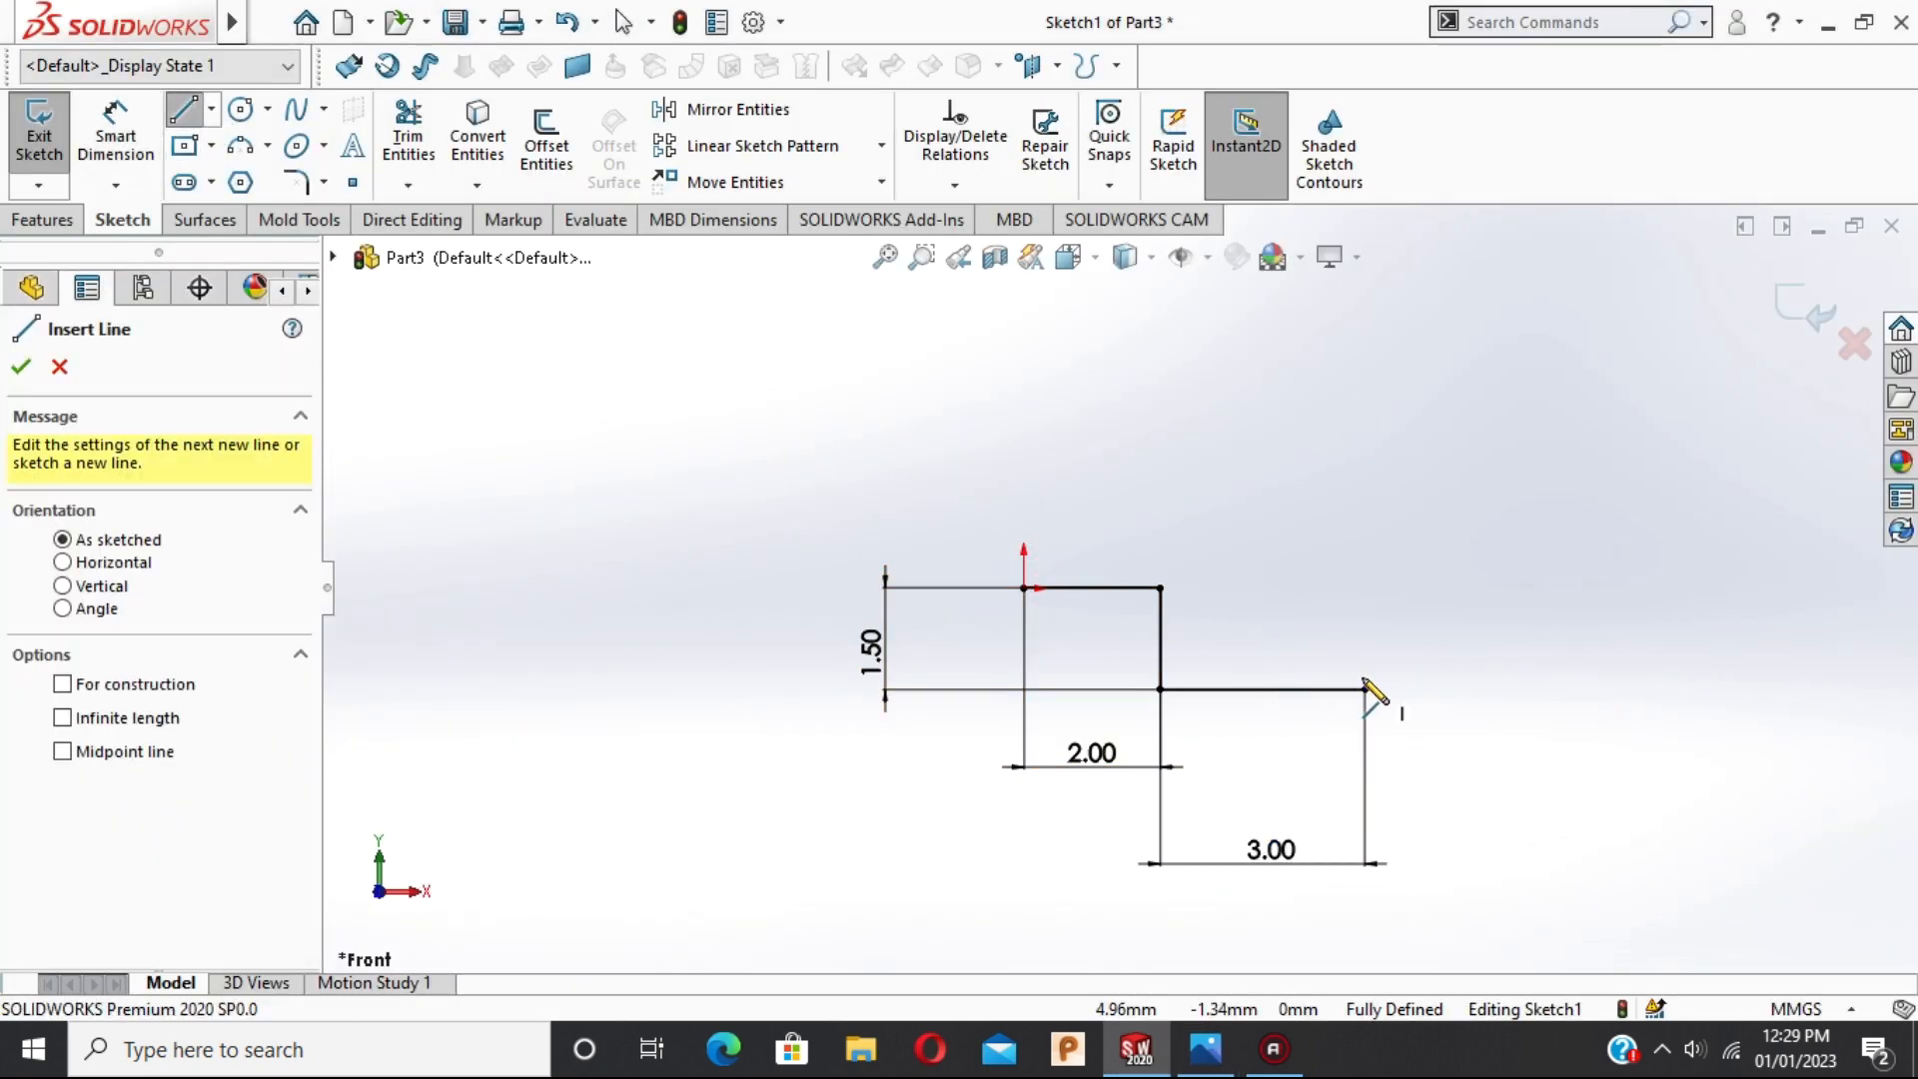
drag(1365, 689, 1399, 478)
click(1587, 474)
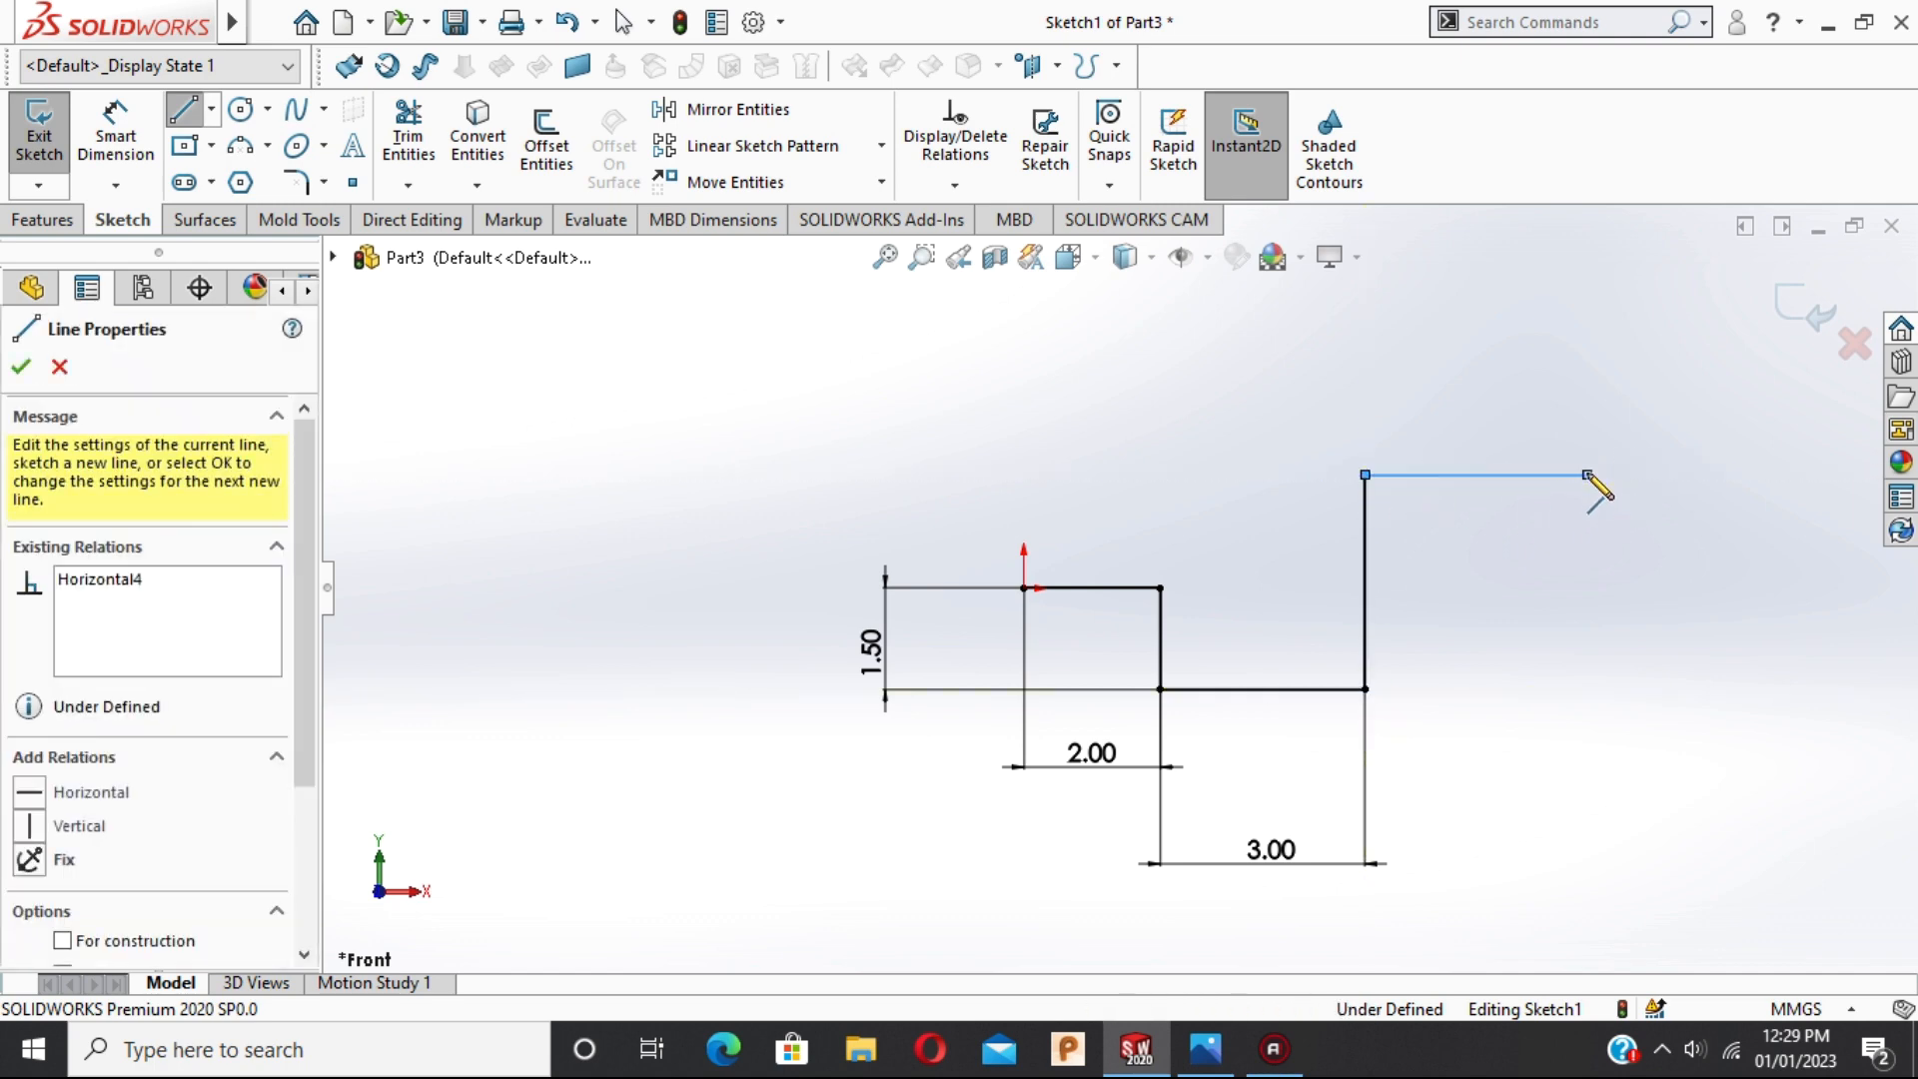
key(Escape)
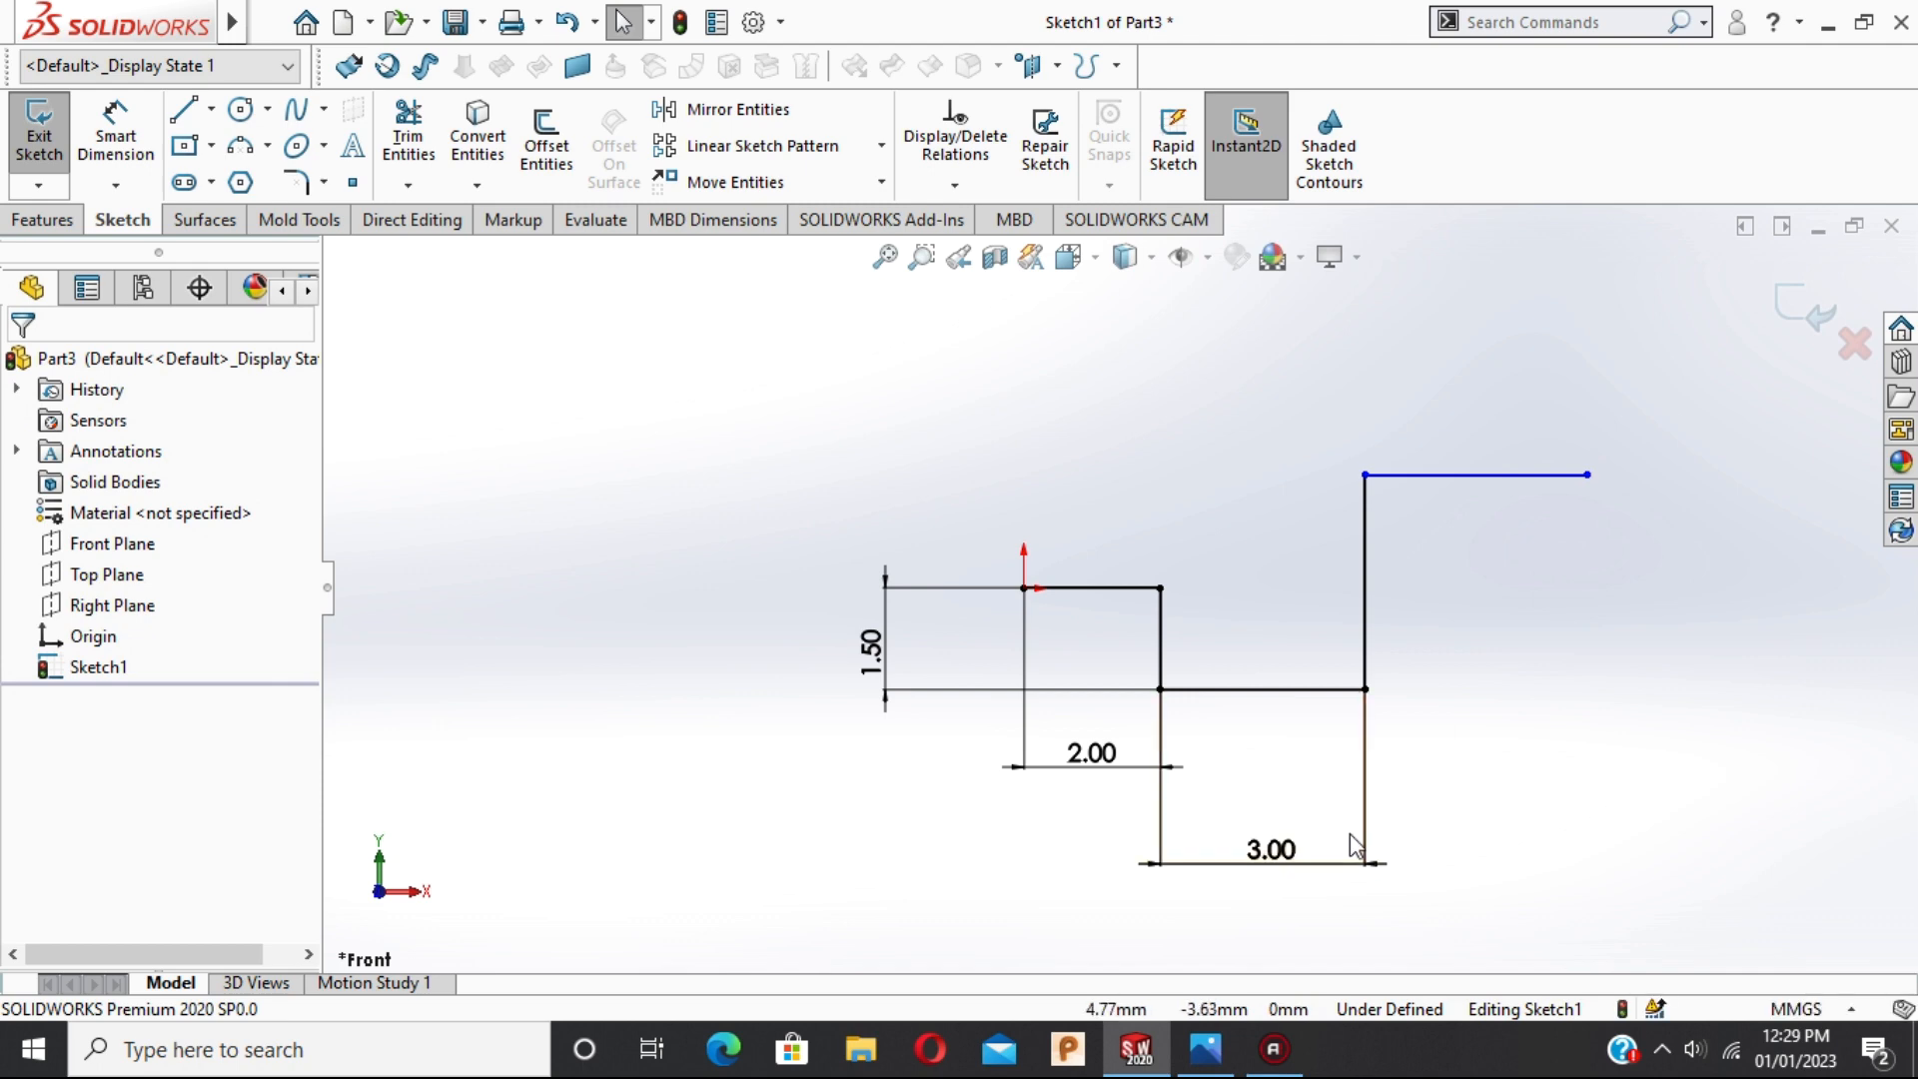
Consult the reference drawing in Photos and dimension the newly drawn vertical line to 3 mm.
key(alt+Tab)
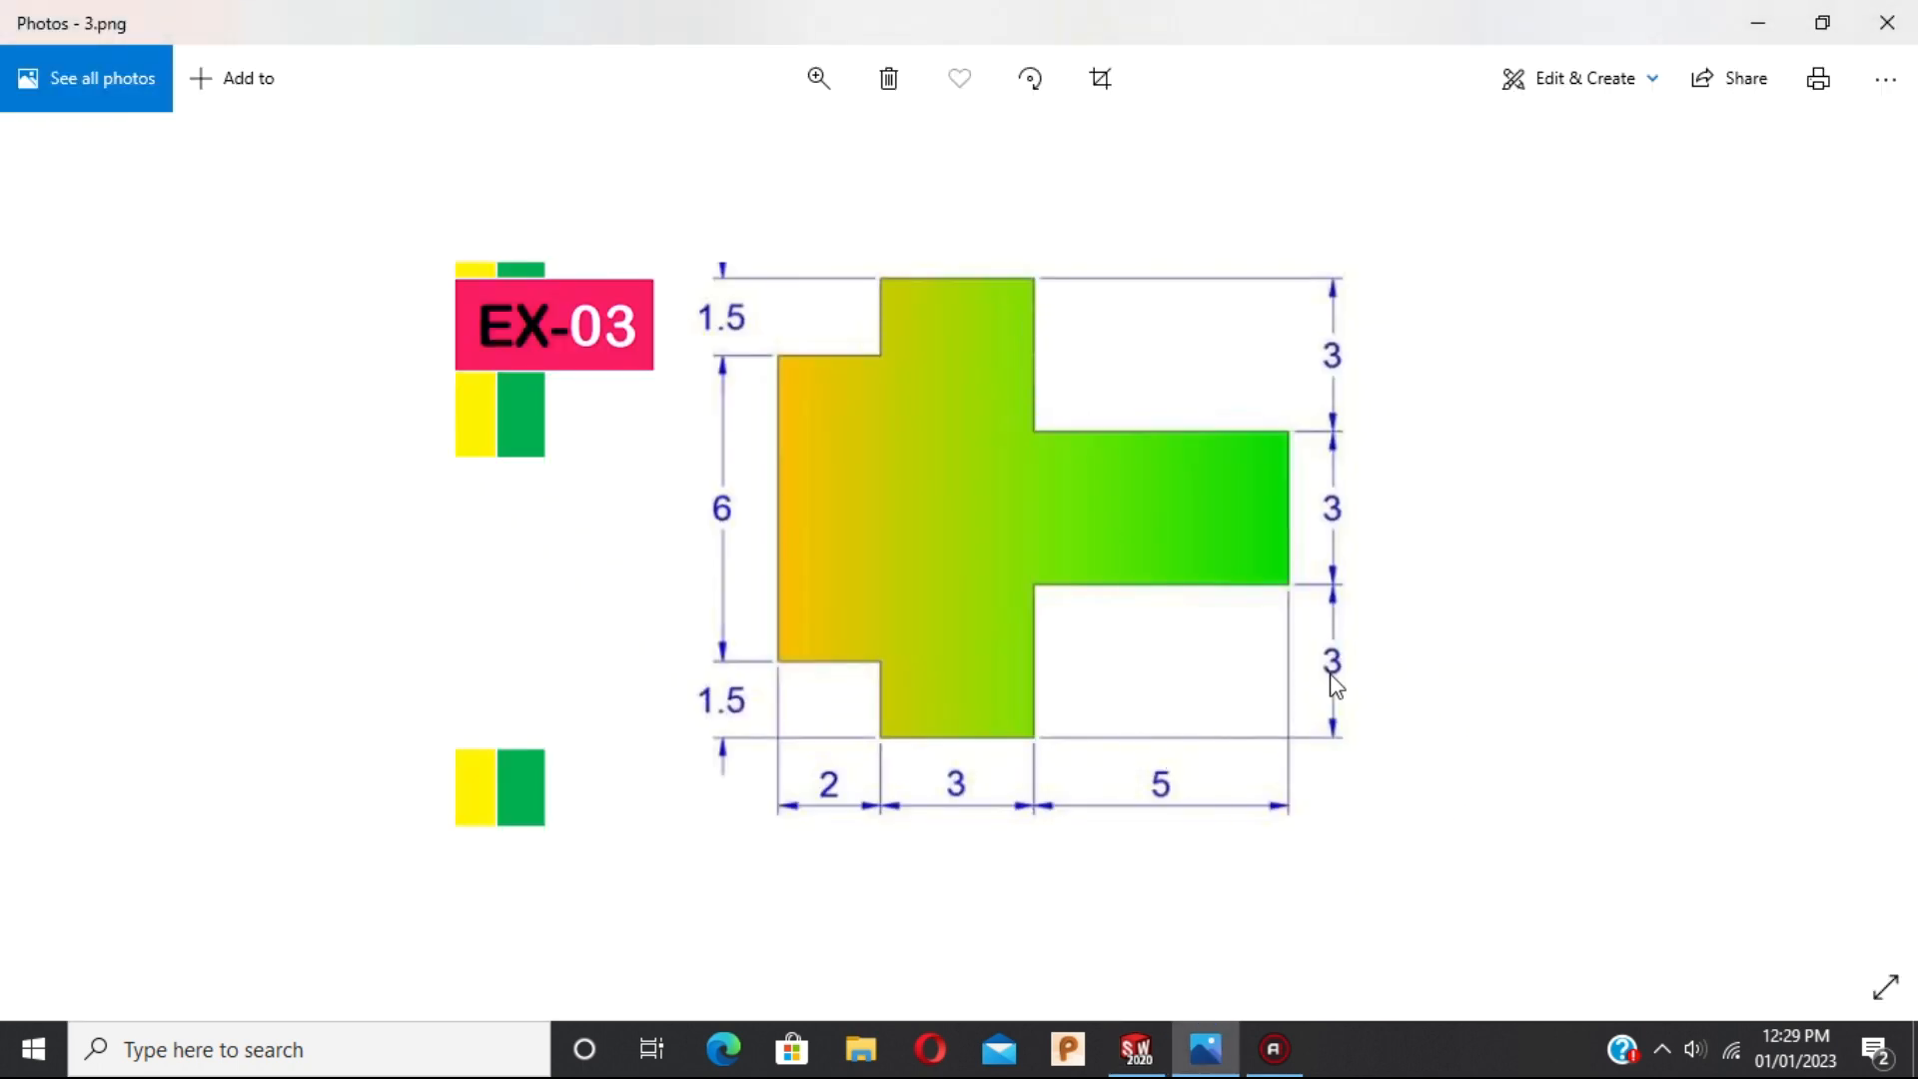
key(alt+Tab)
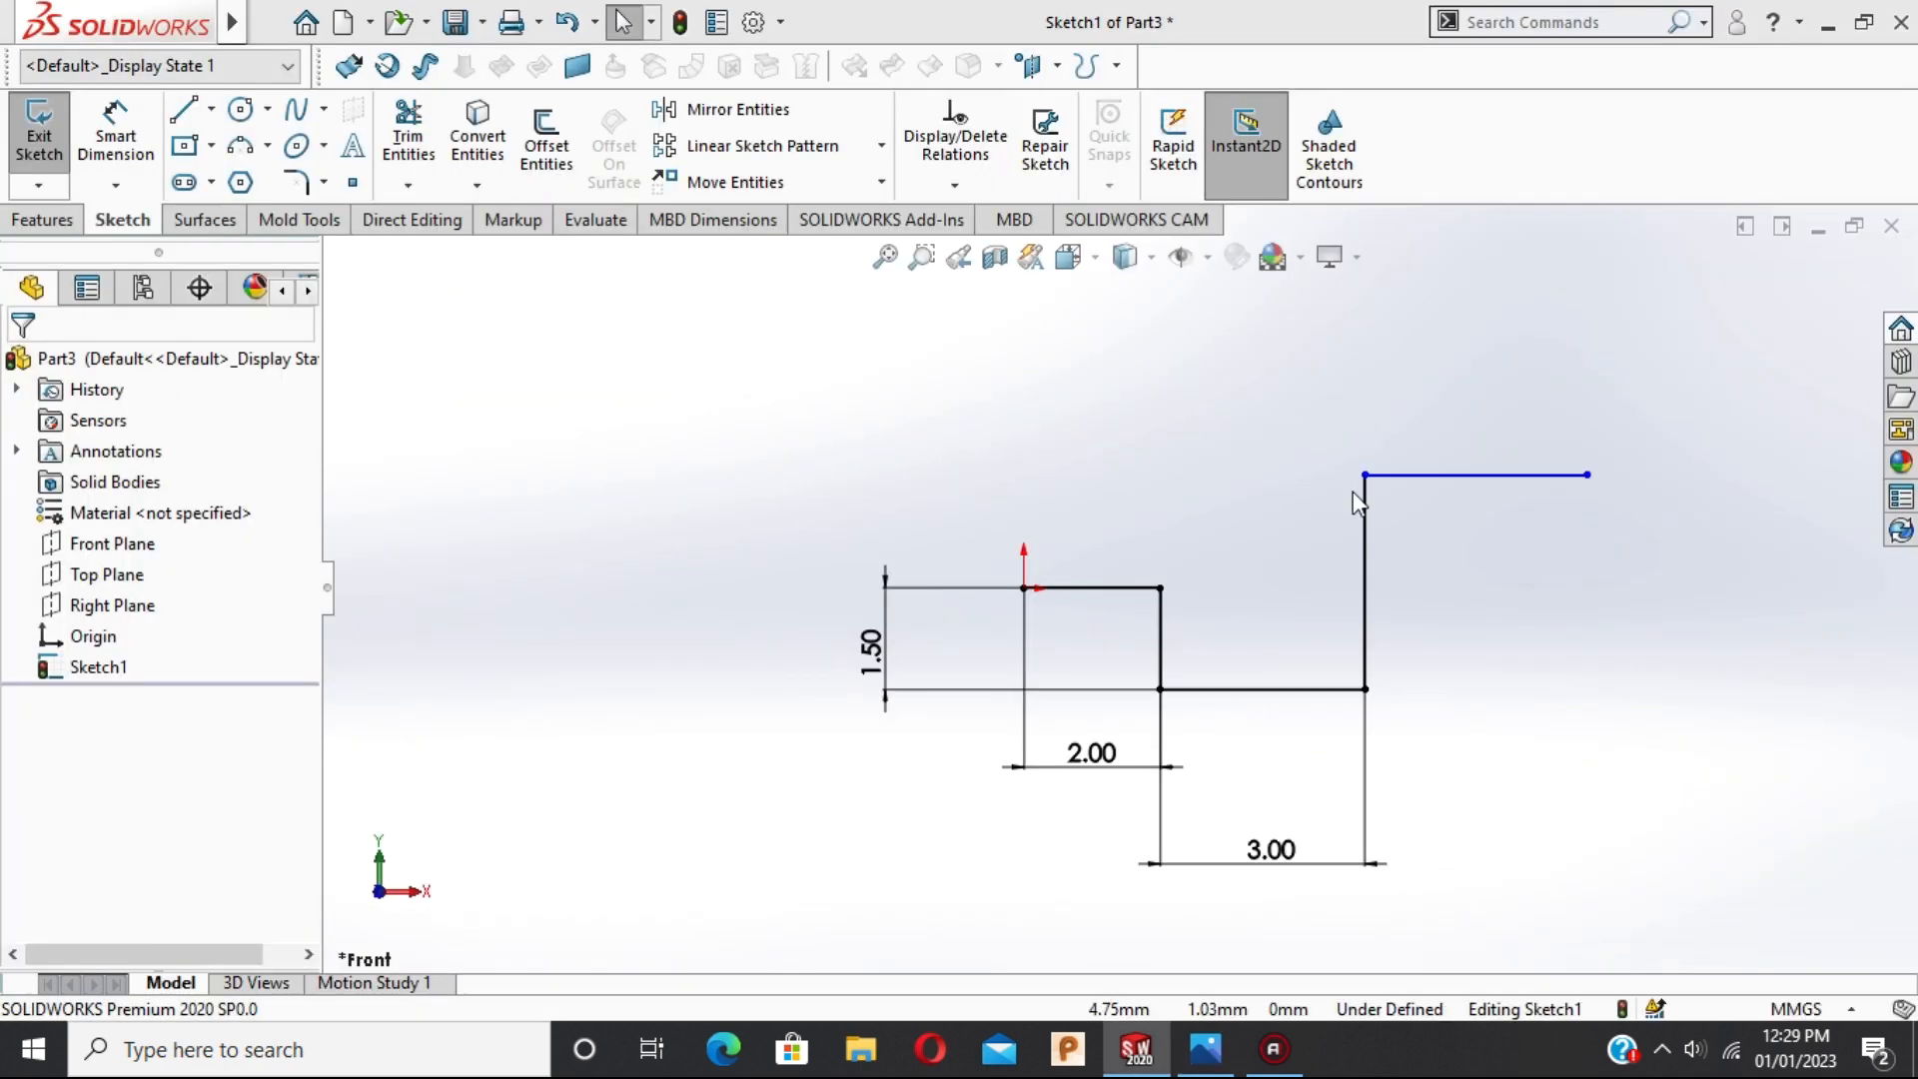
click(115, 130)
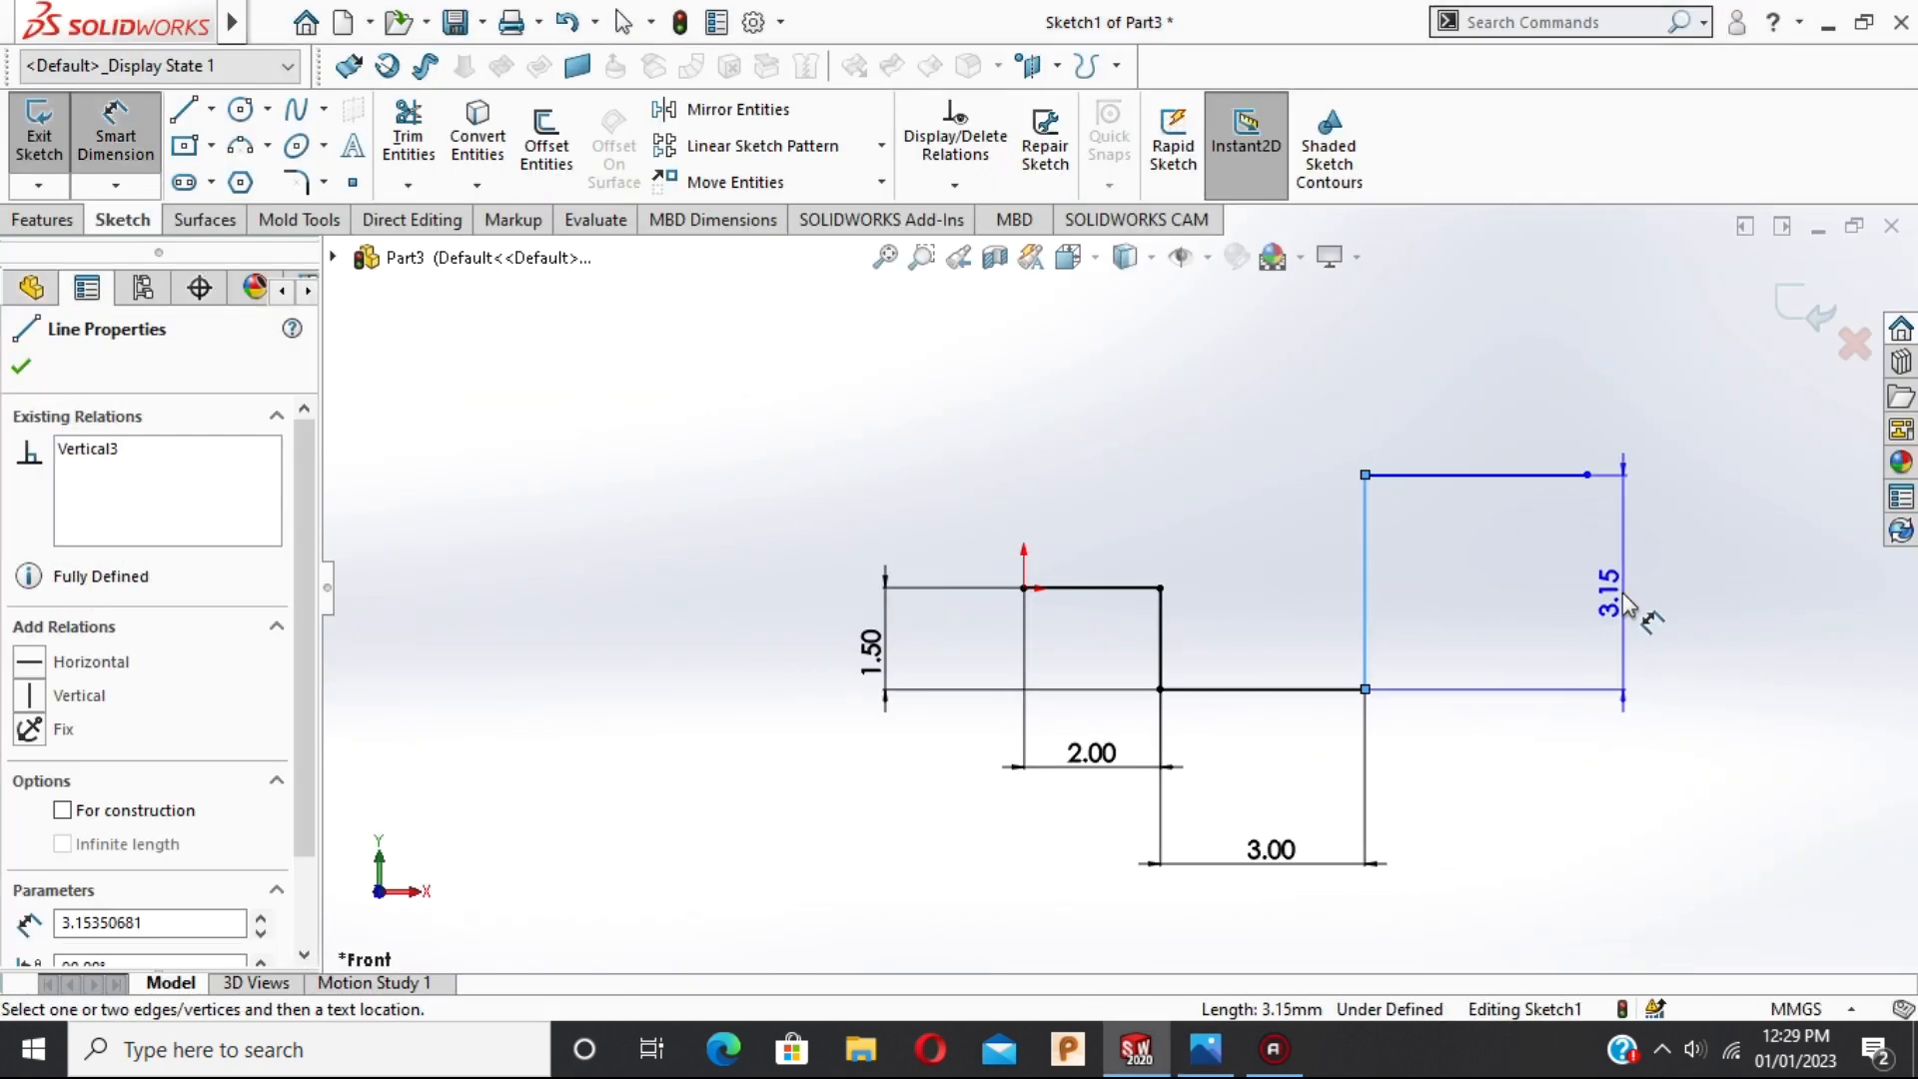
click(1694, 736)
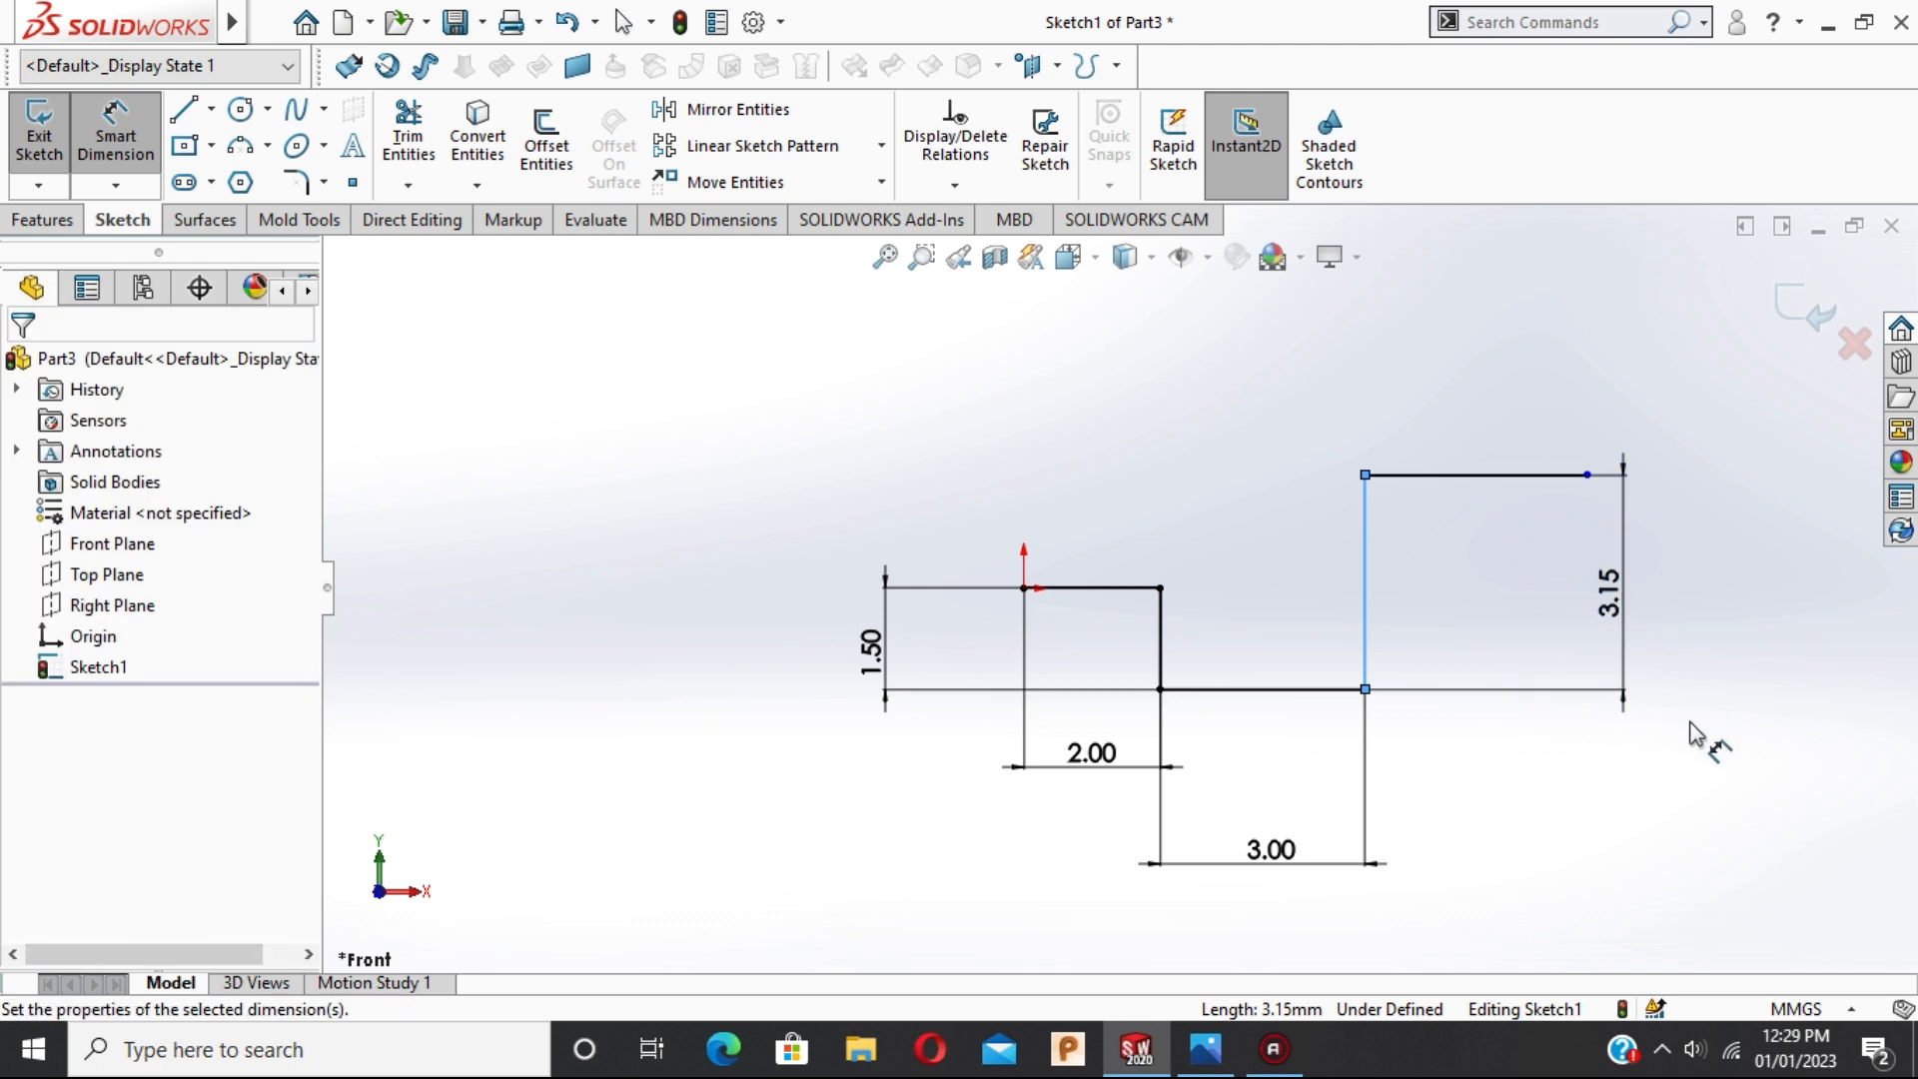
text(3)
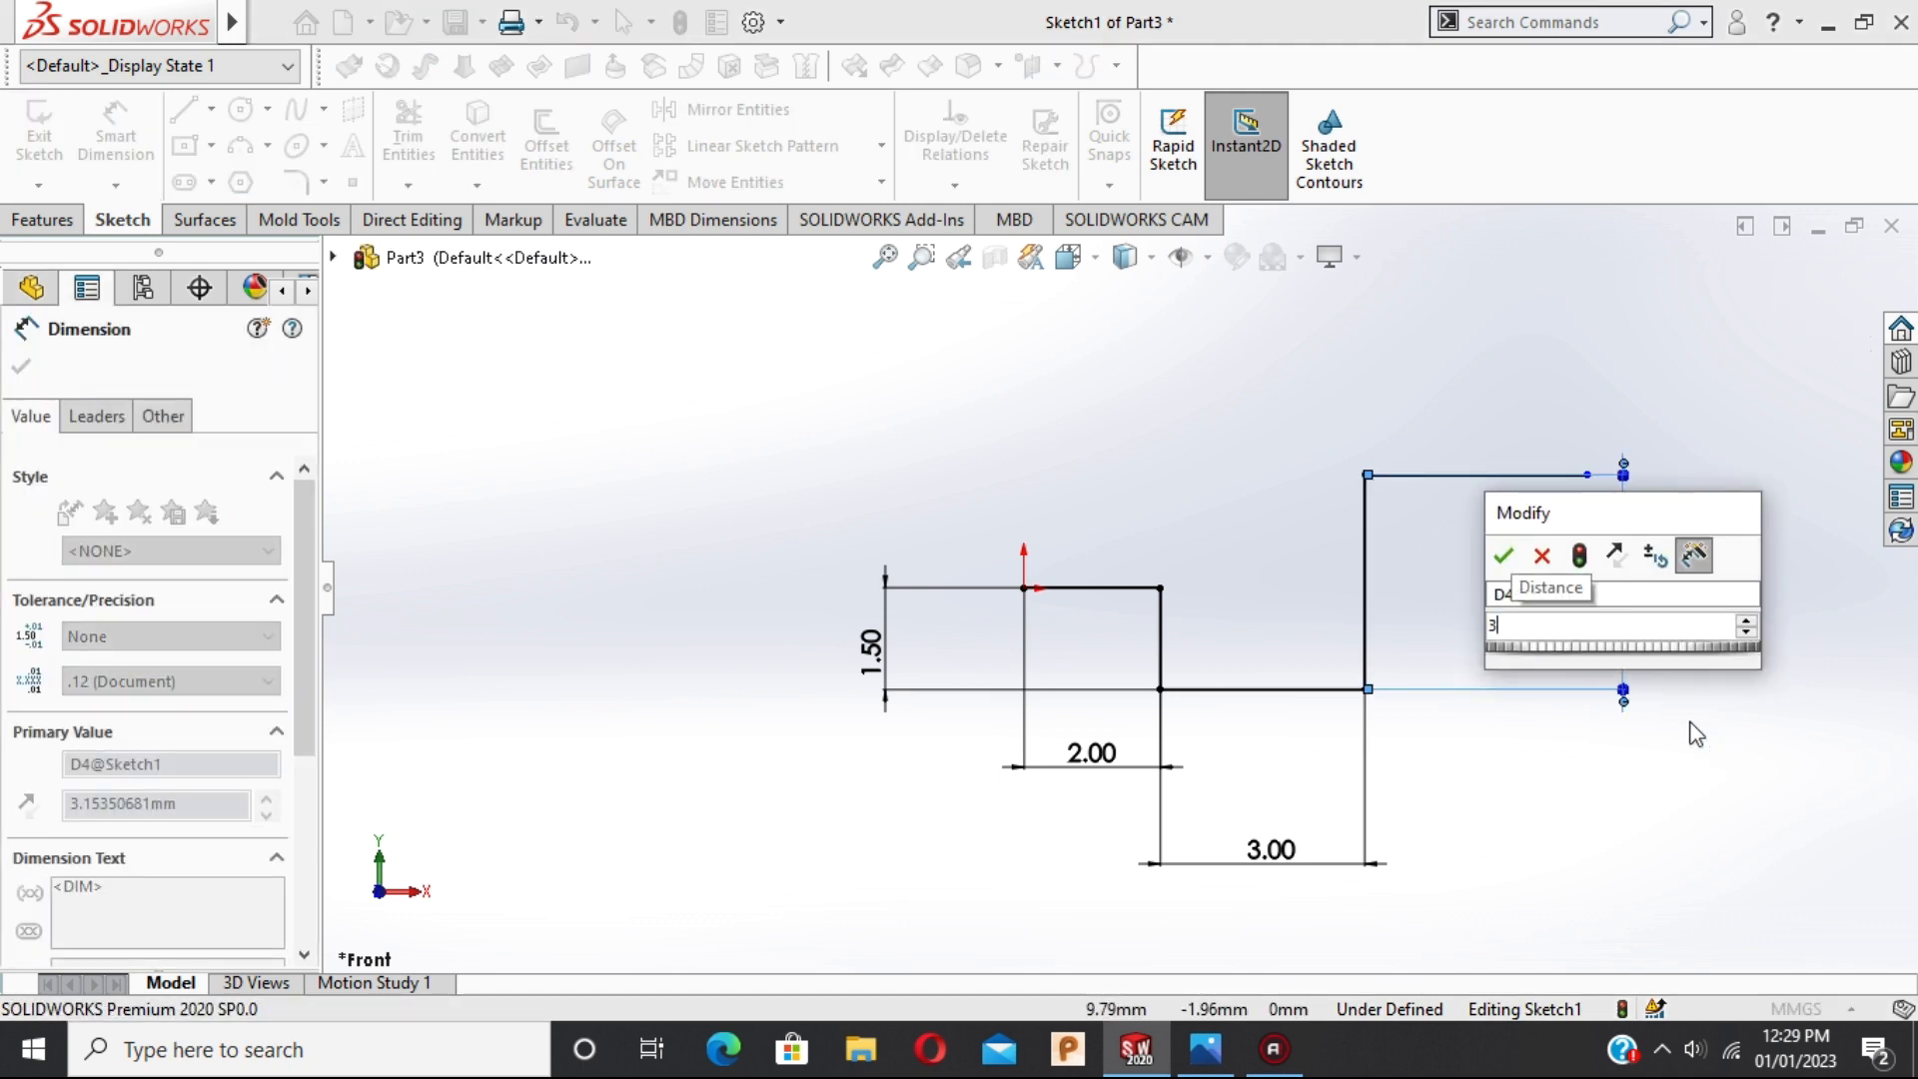
key(Return)
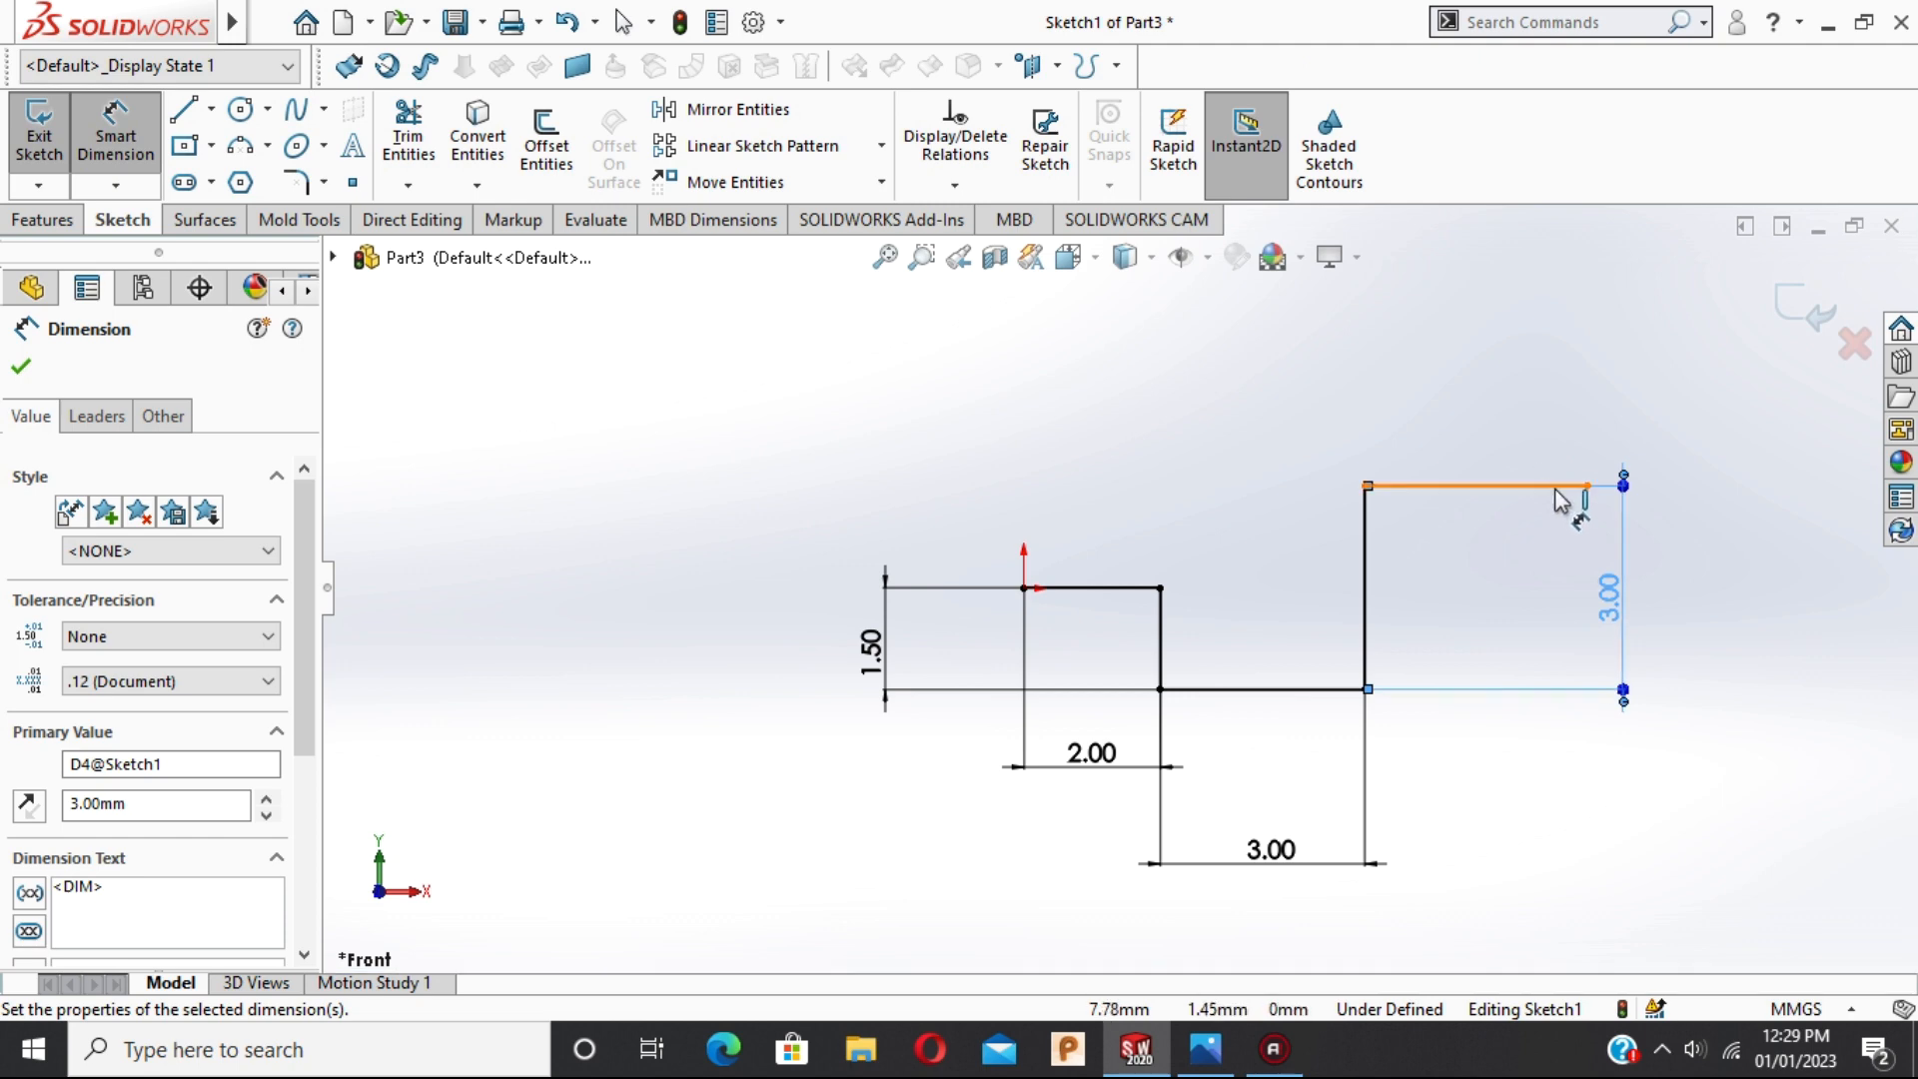
Dimension the upper horizontal line to 5 mm, check the reference drawing in Photos, and finish dimensioning.
click(1561, 645)
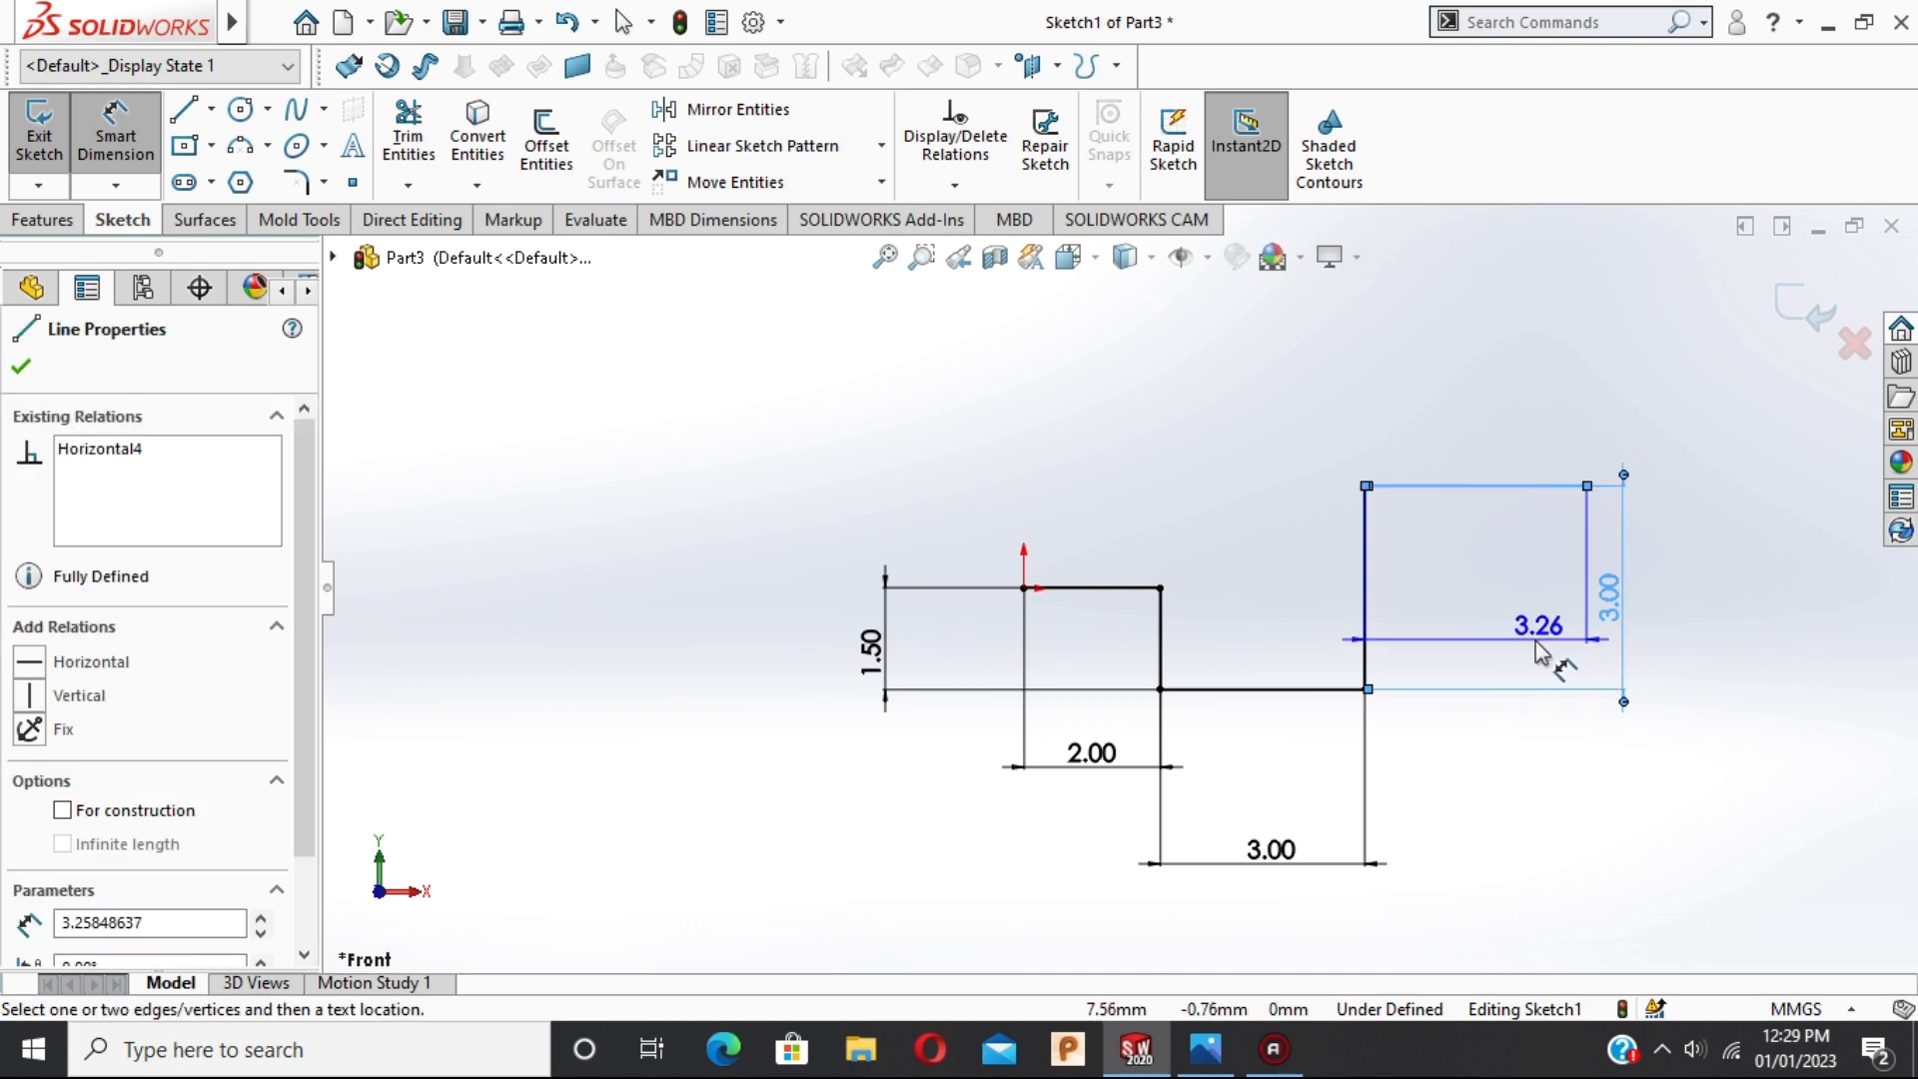
click(1553, 795)
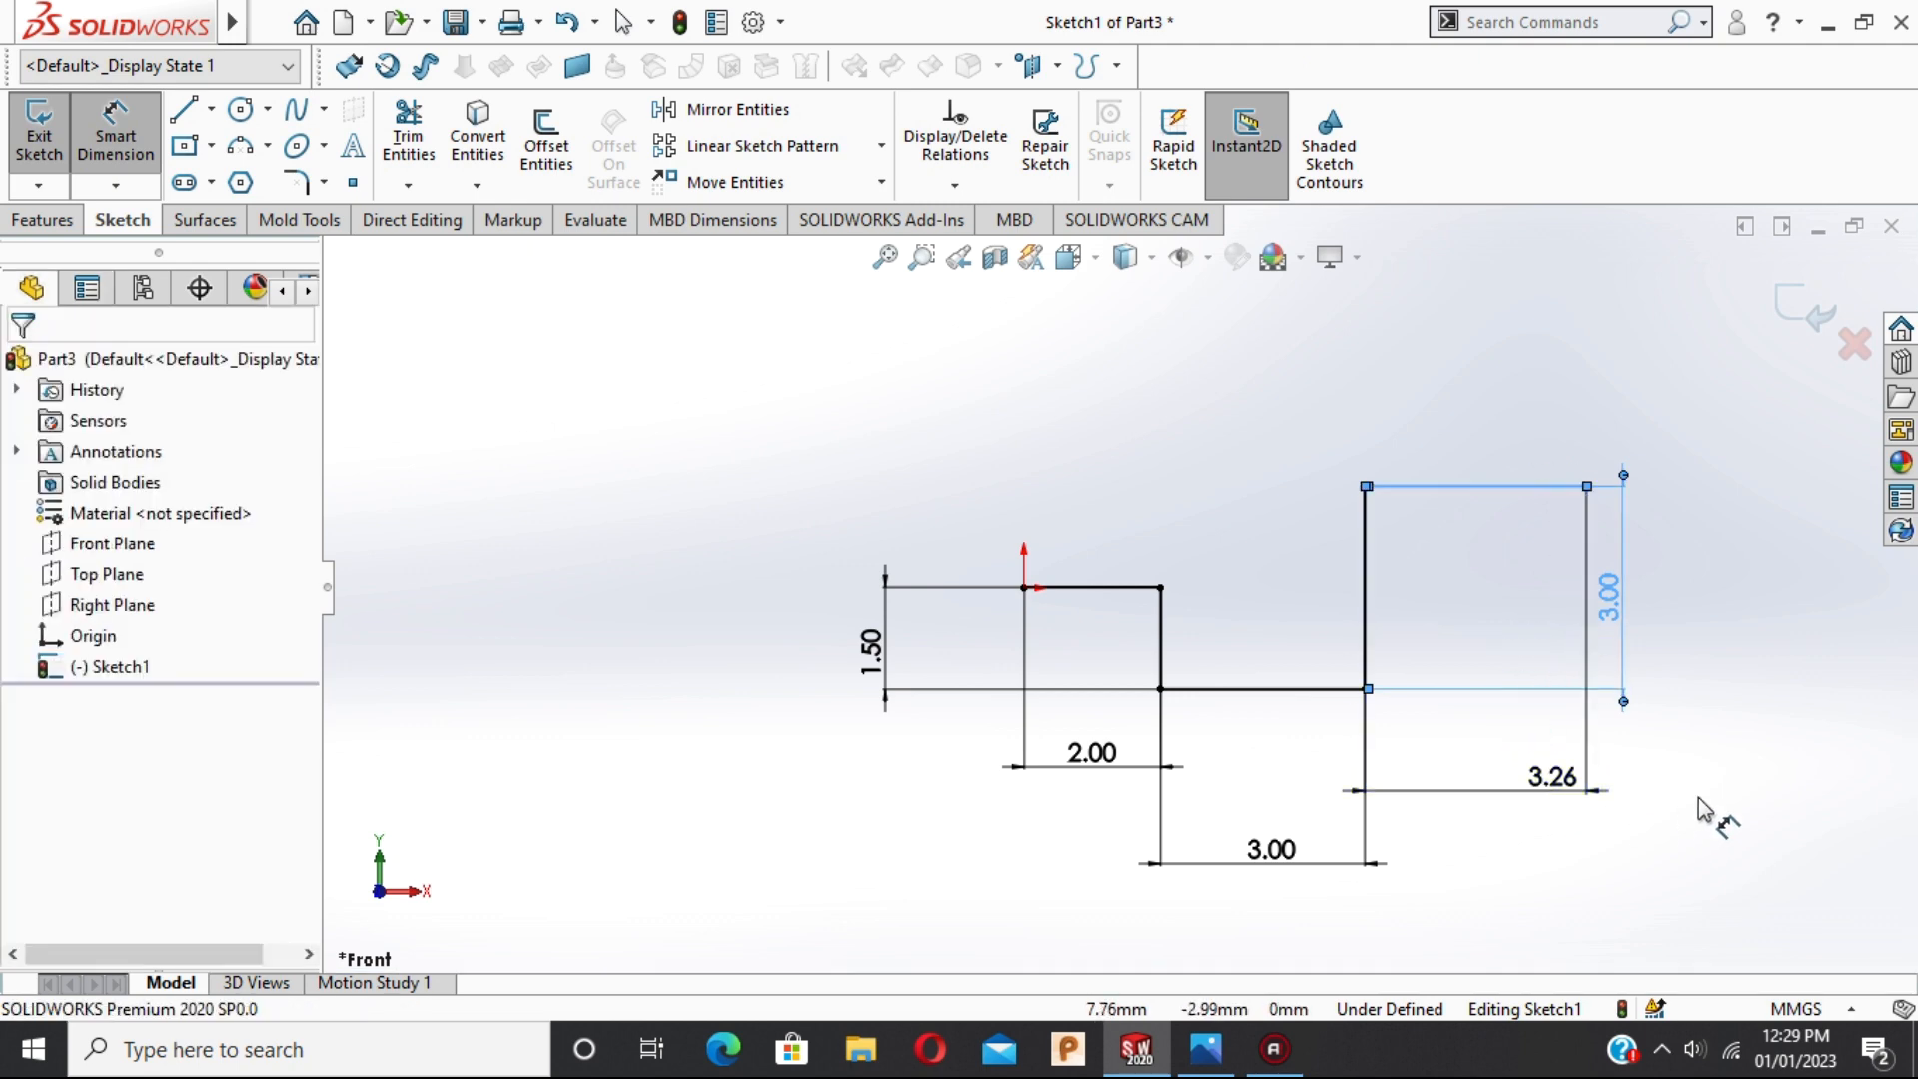
text(5)
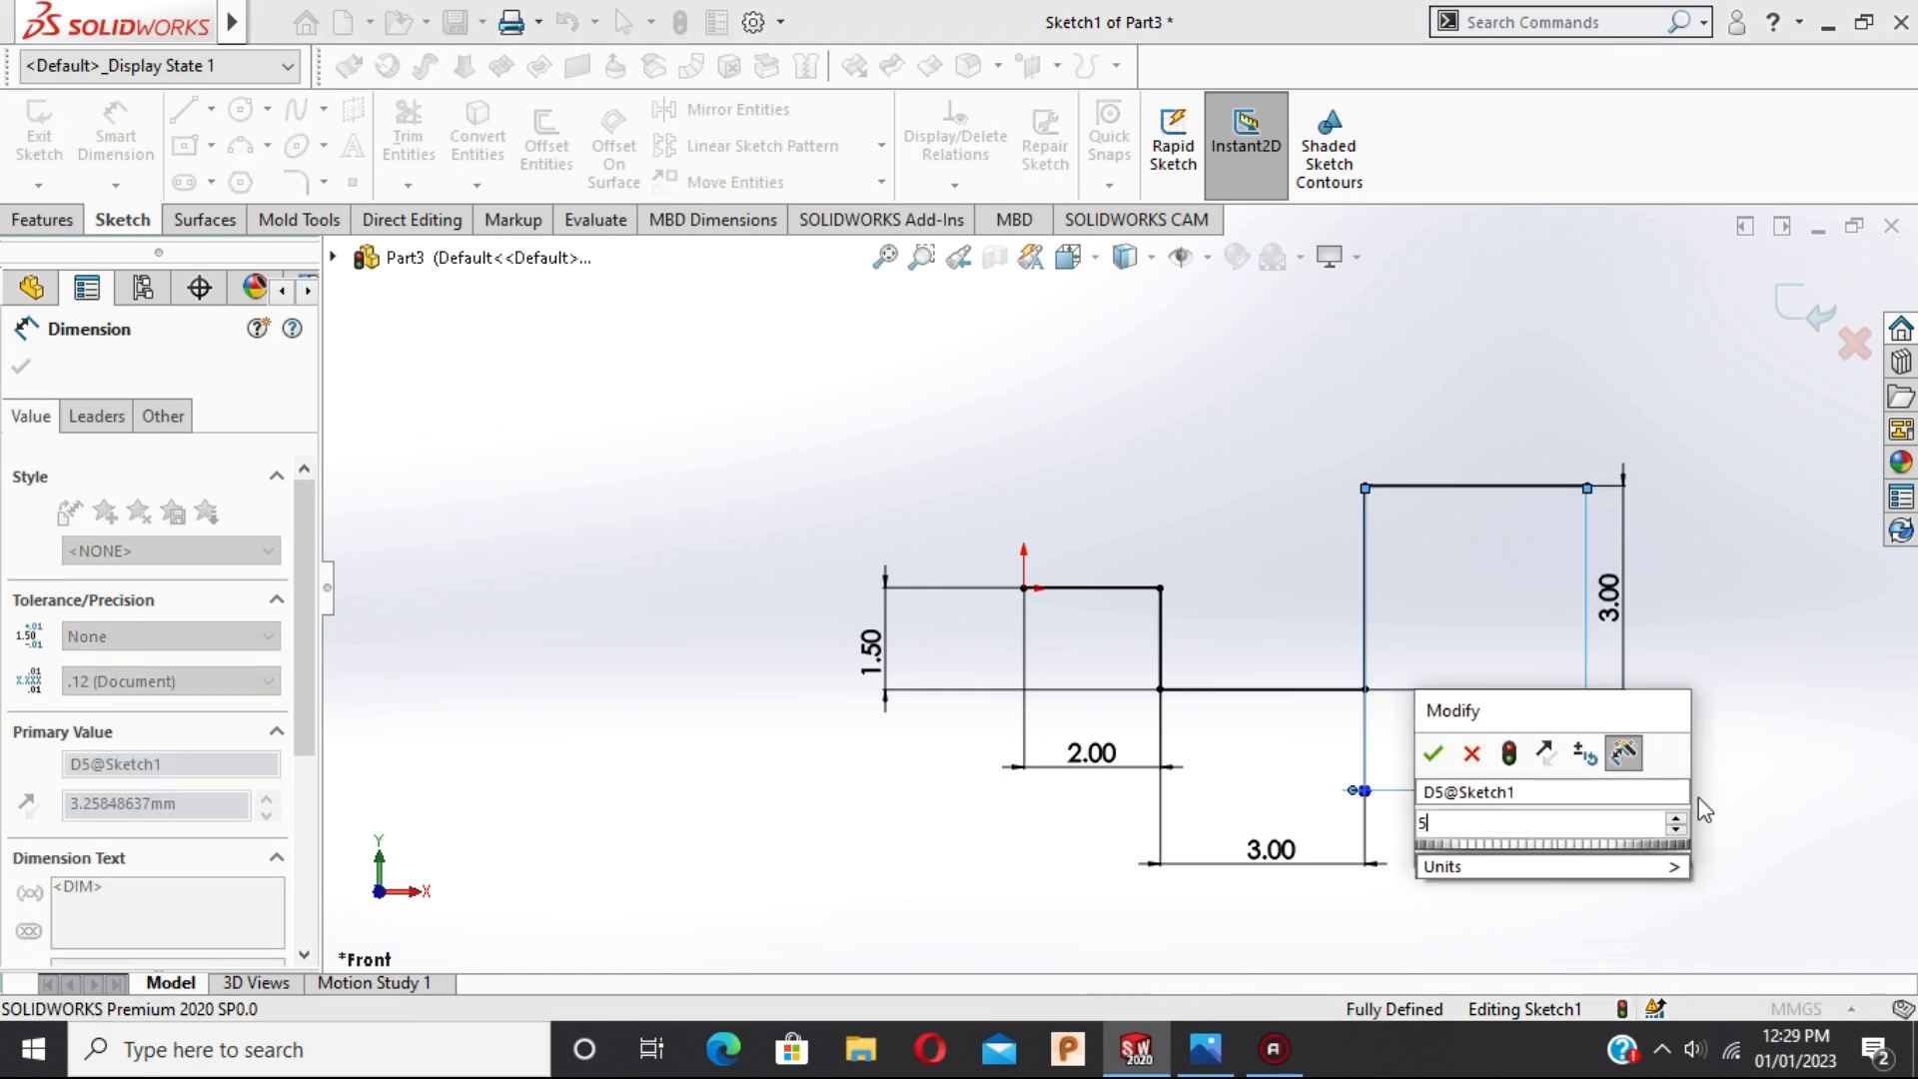
key(Return)
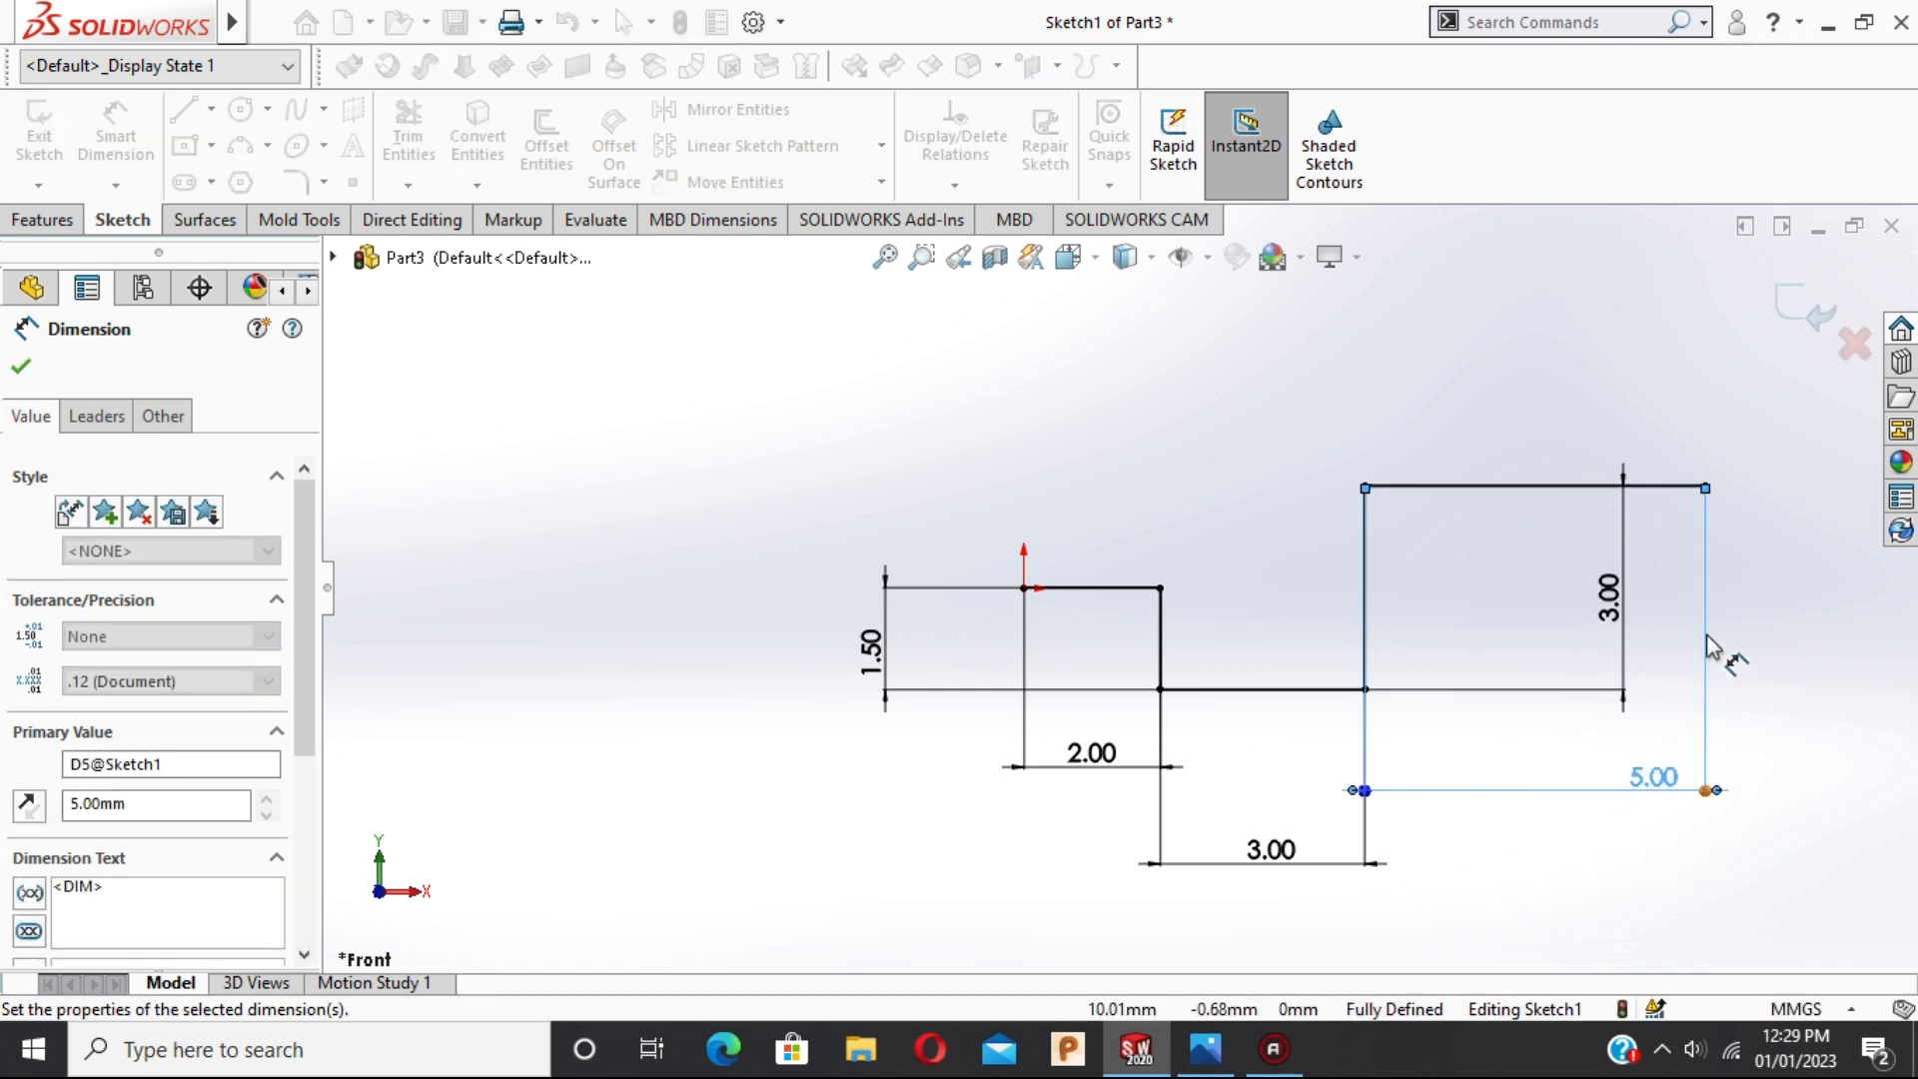
key(z)
scroll(1546, 547, down, 2)
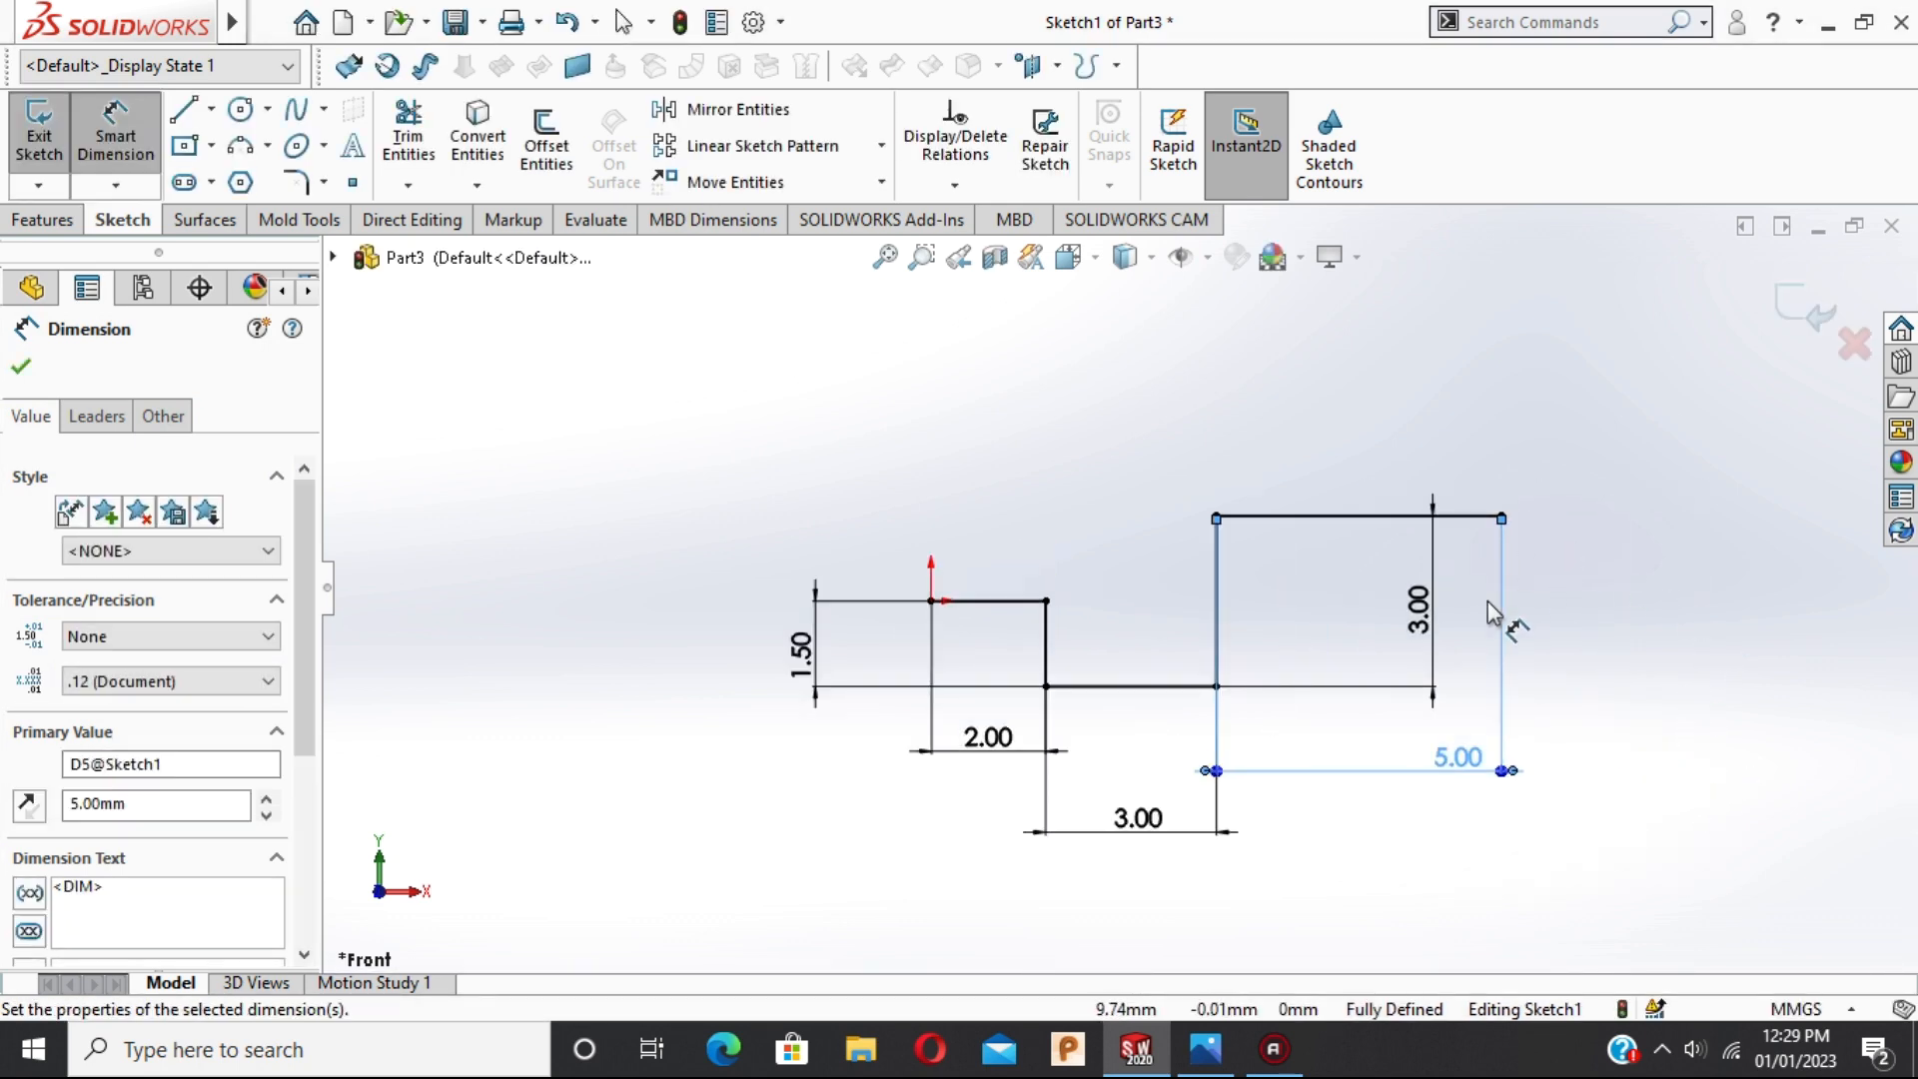
key(alt+Tab)
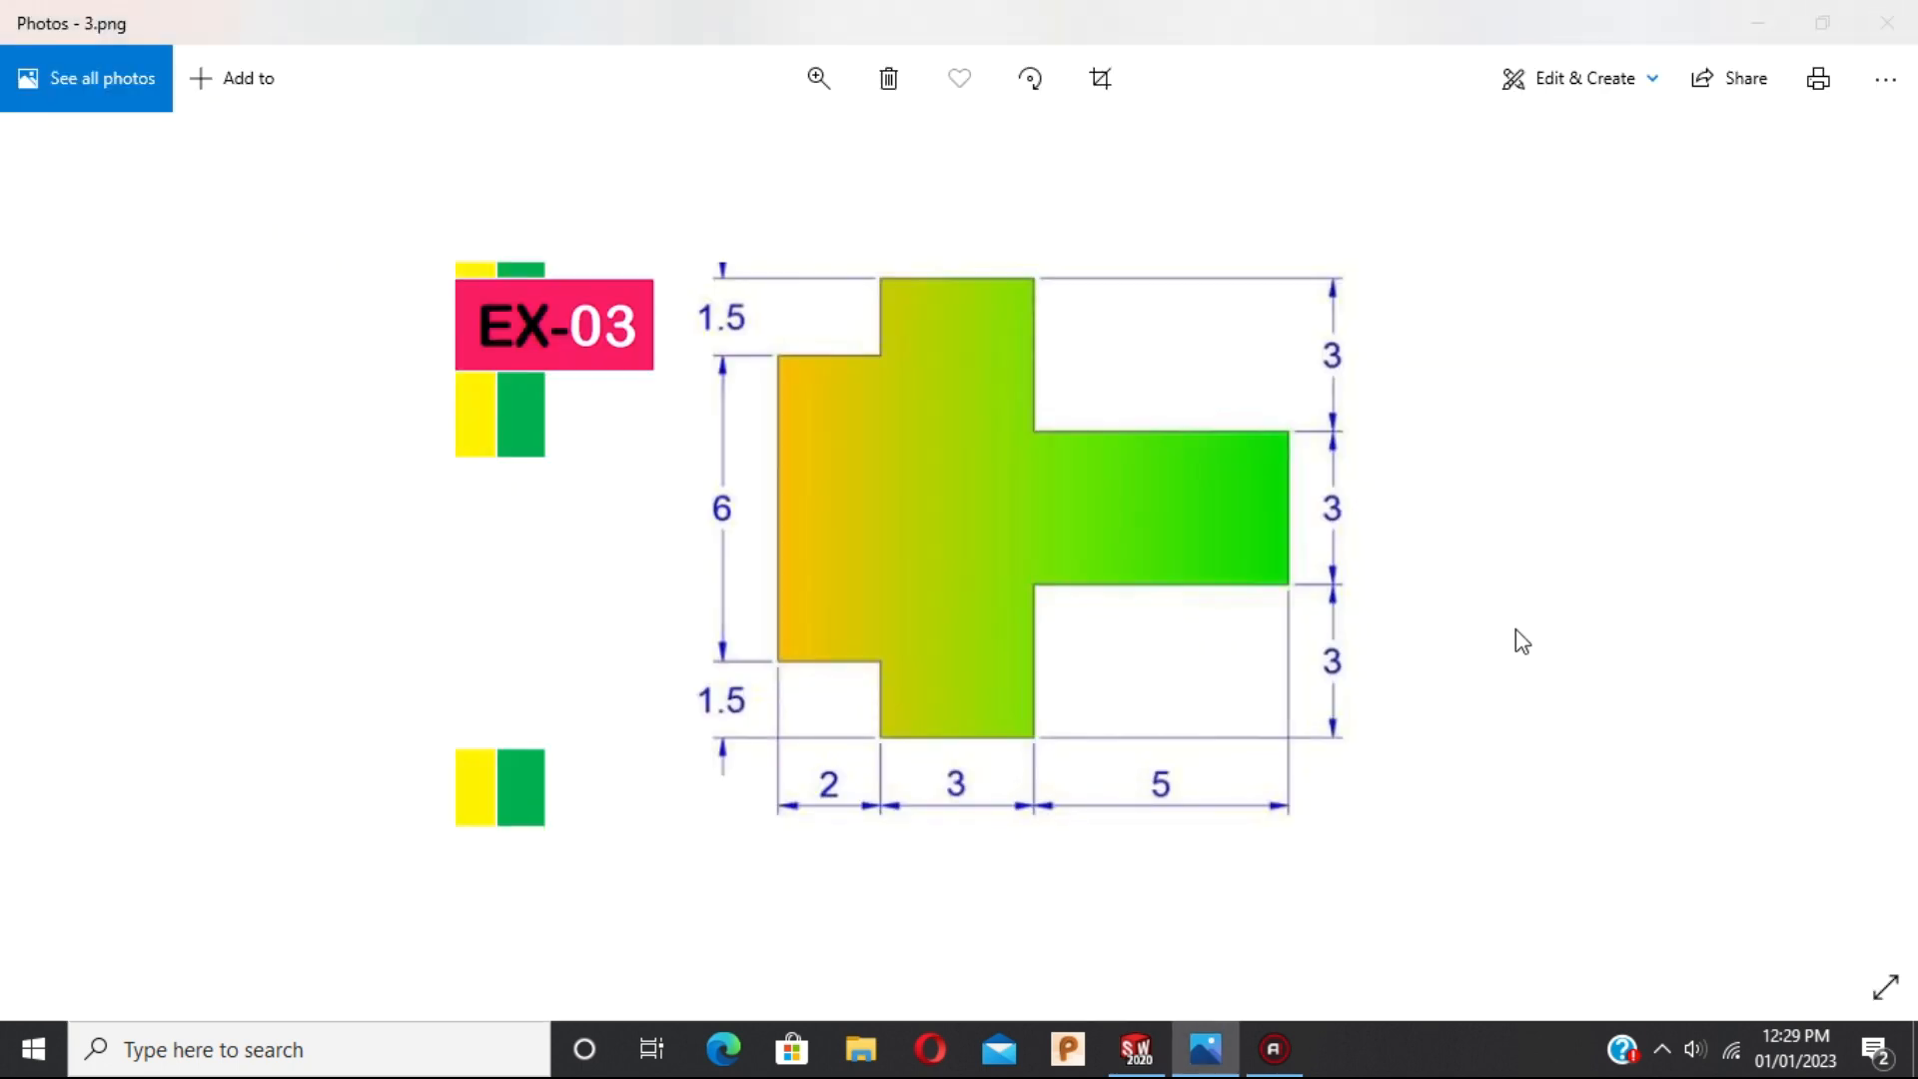
key(alt+Tab)
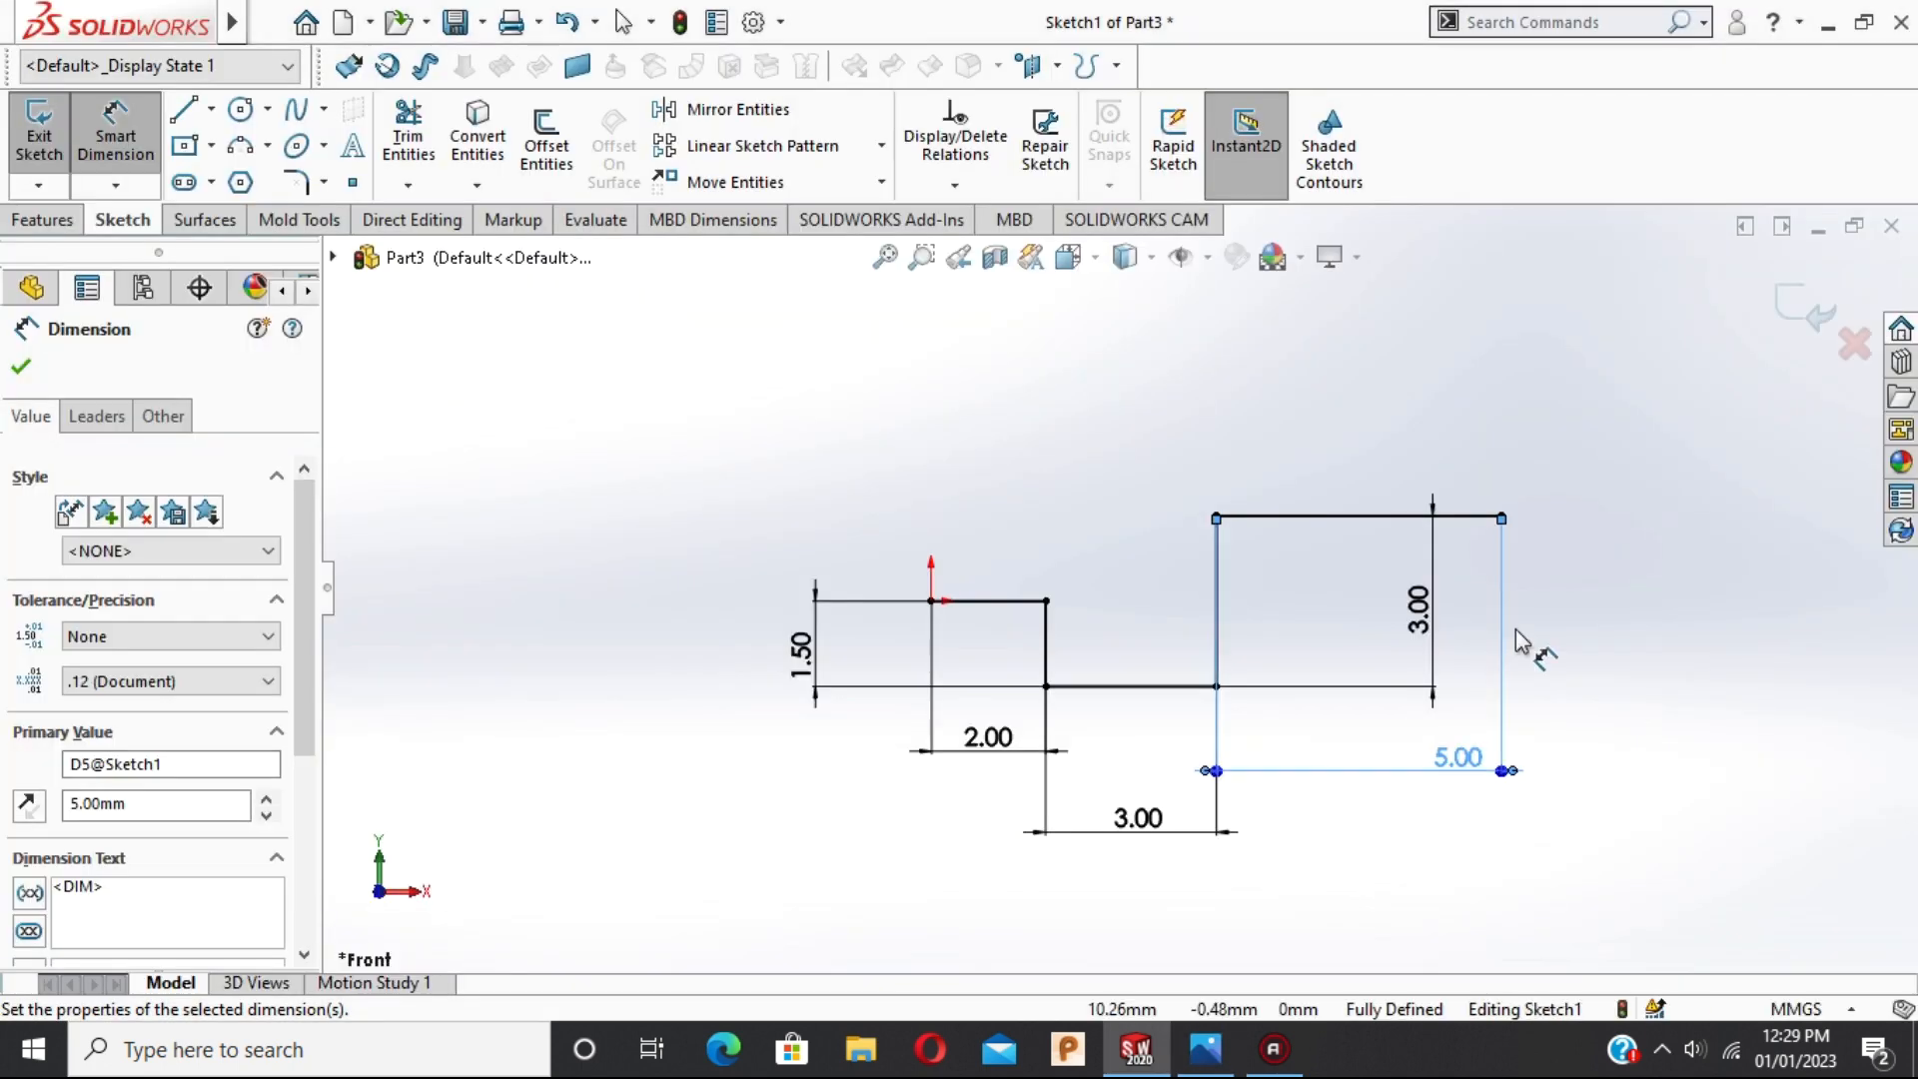
click(21, 367)
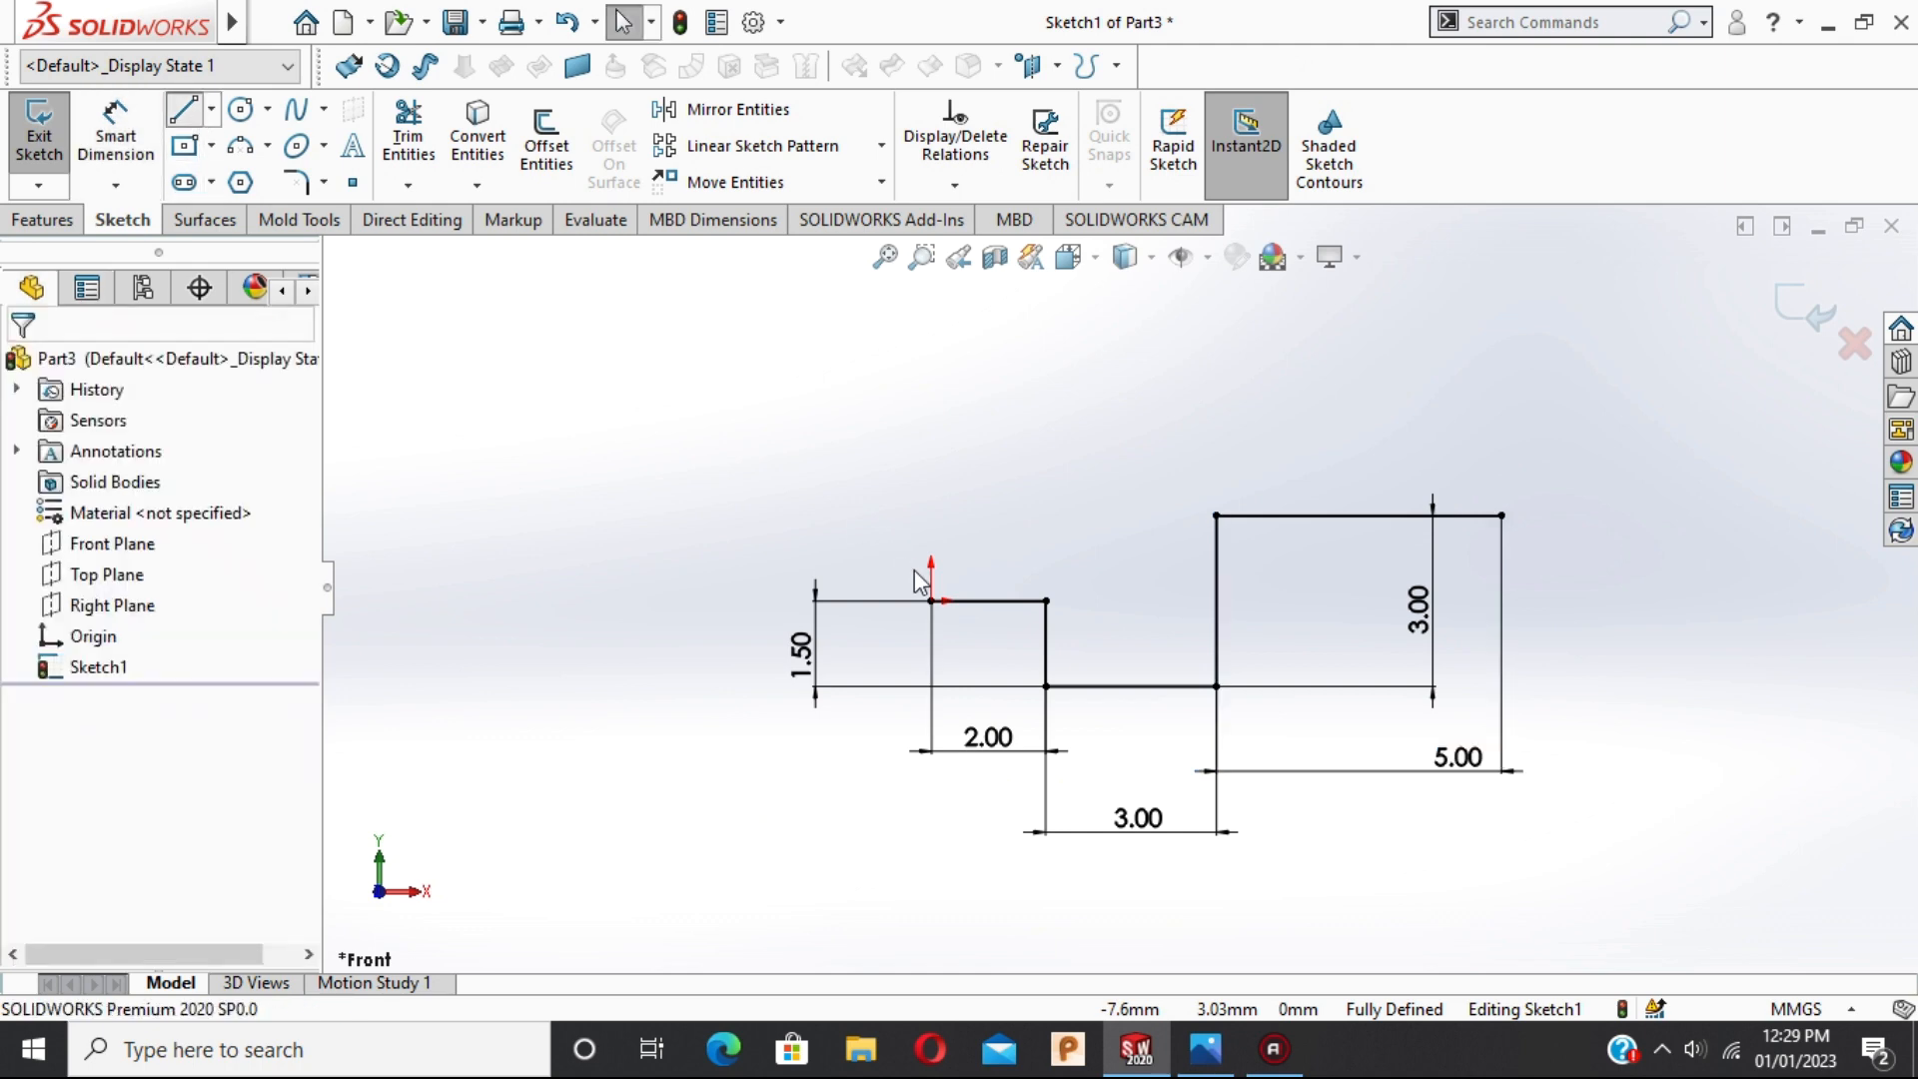
Draw vertical lines upward from the origin, about 2.24 mm long, and from the upper horizontal line's free end, about 1.28 mm long.
key(l)
click(931, 600)
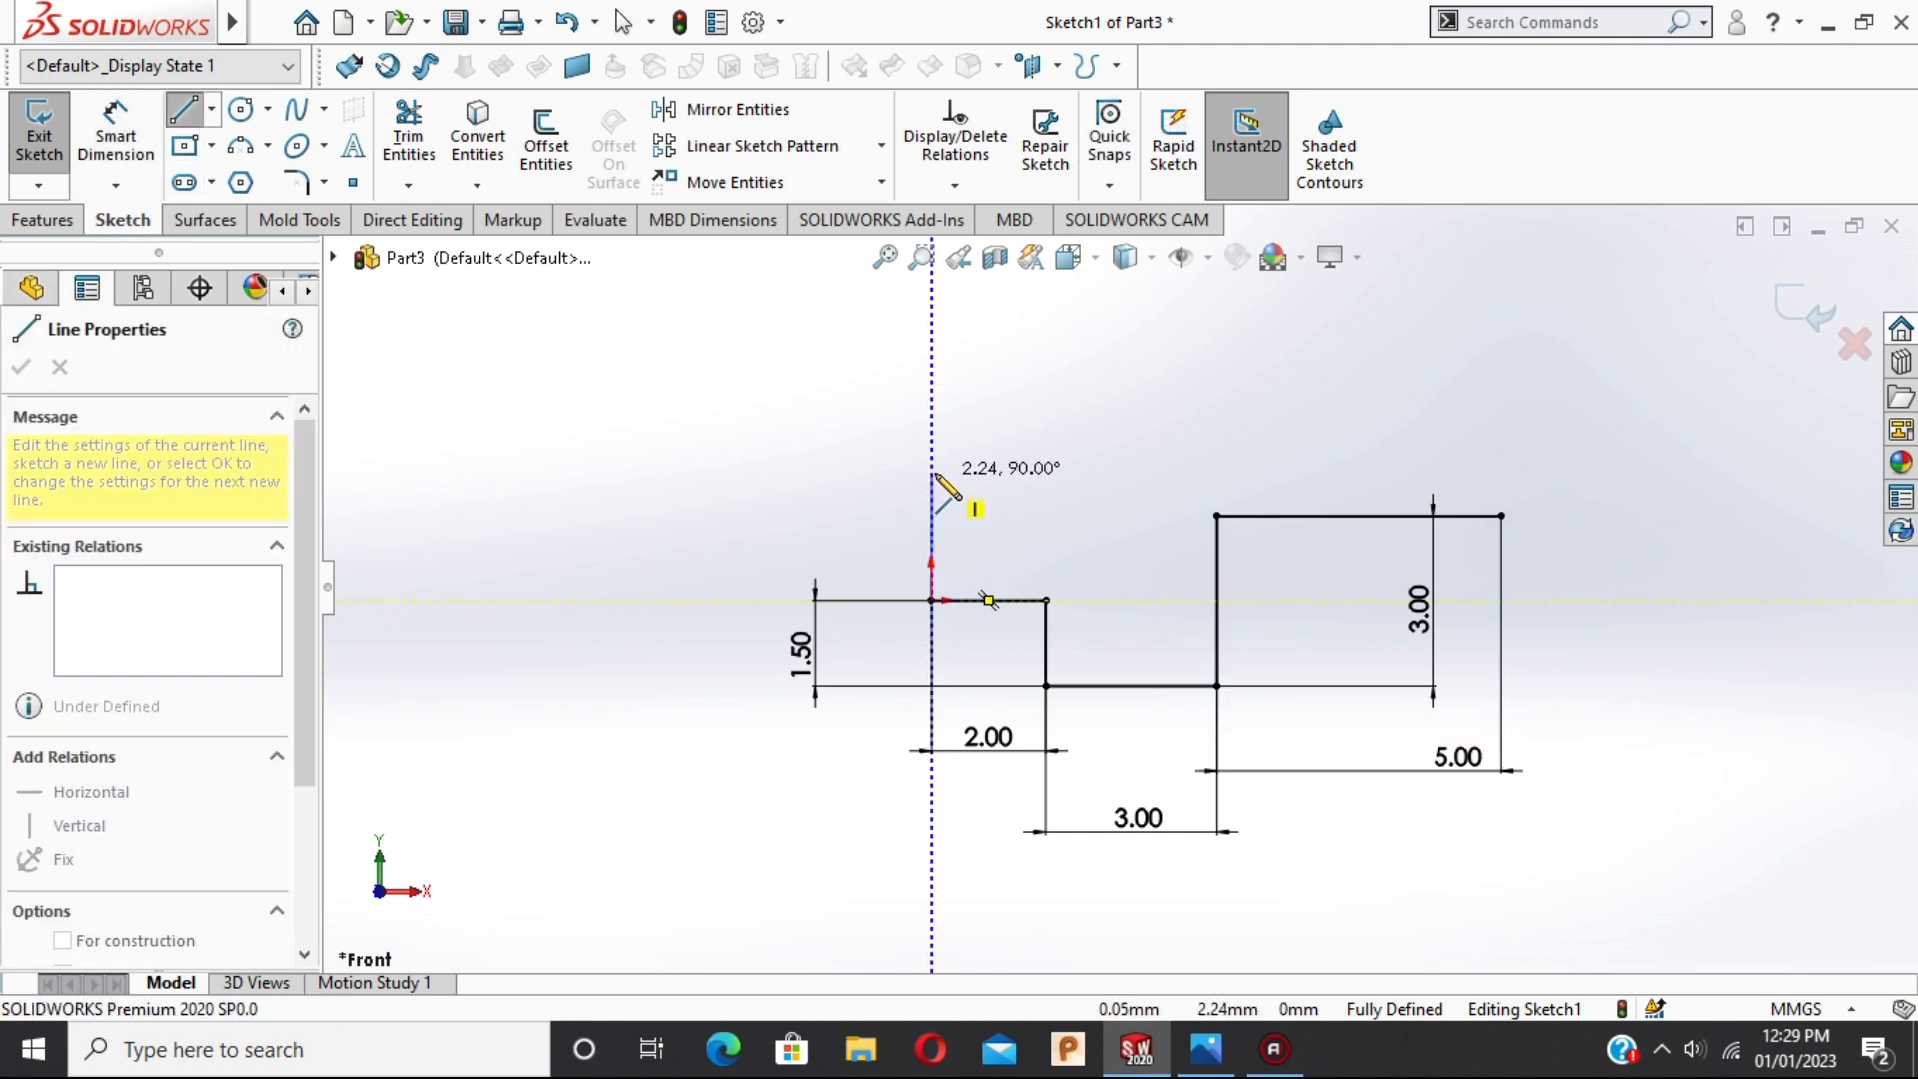
double_click(932, 473)
key(Escape)
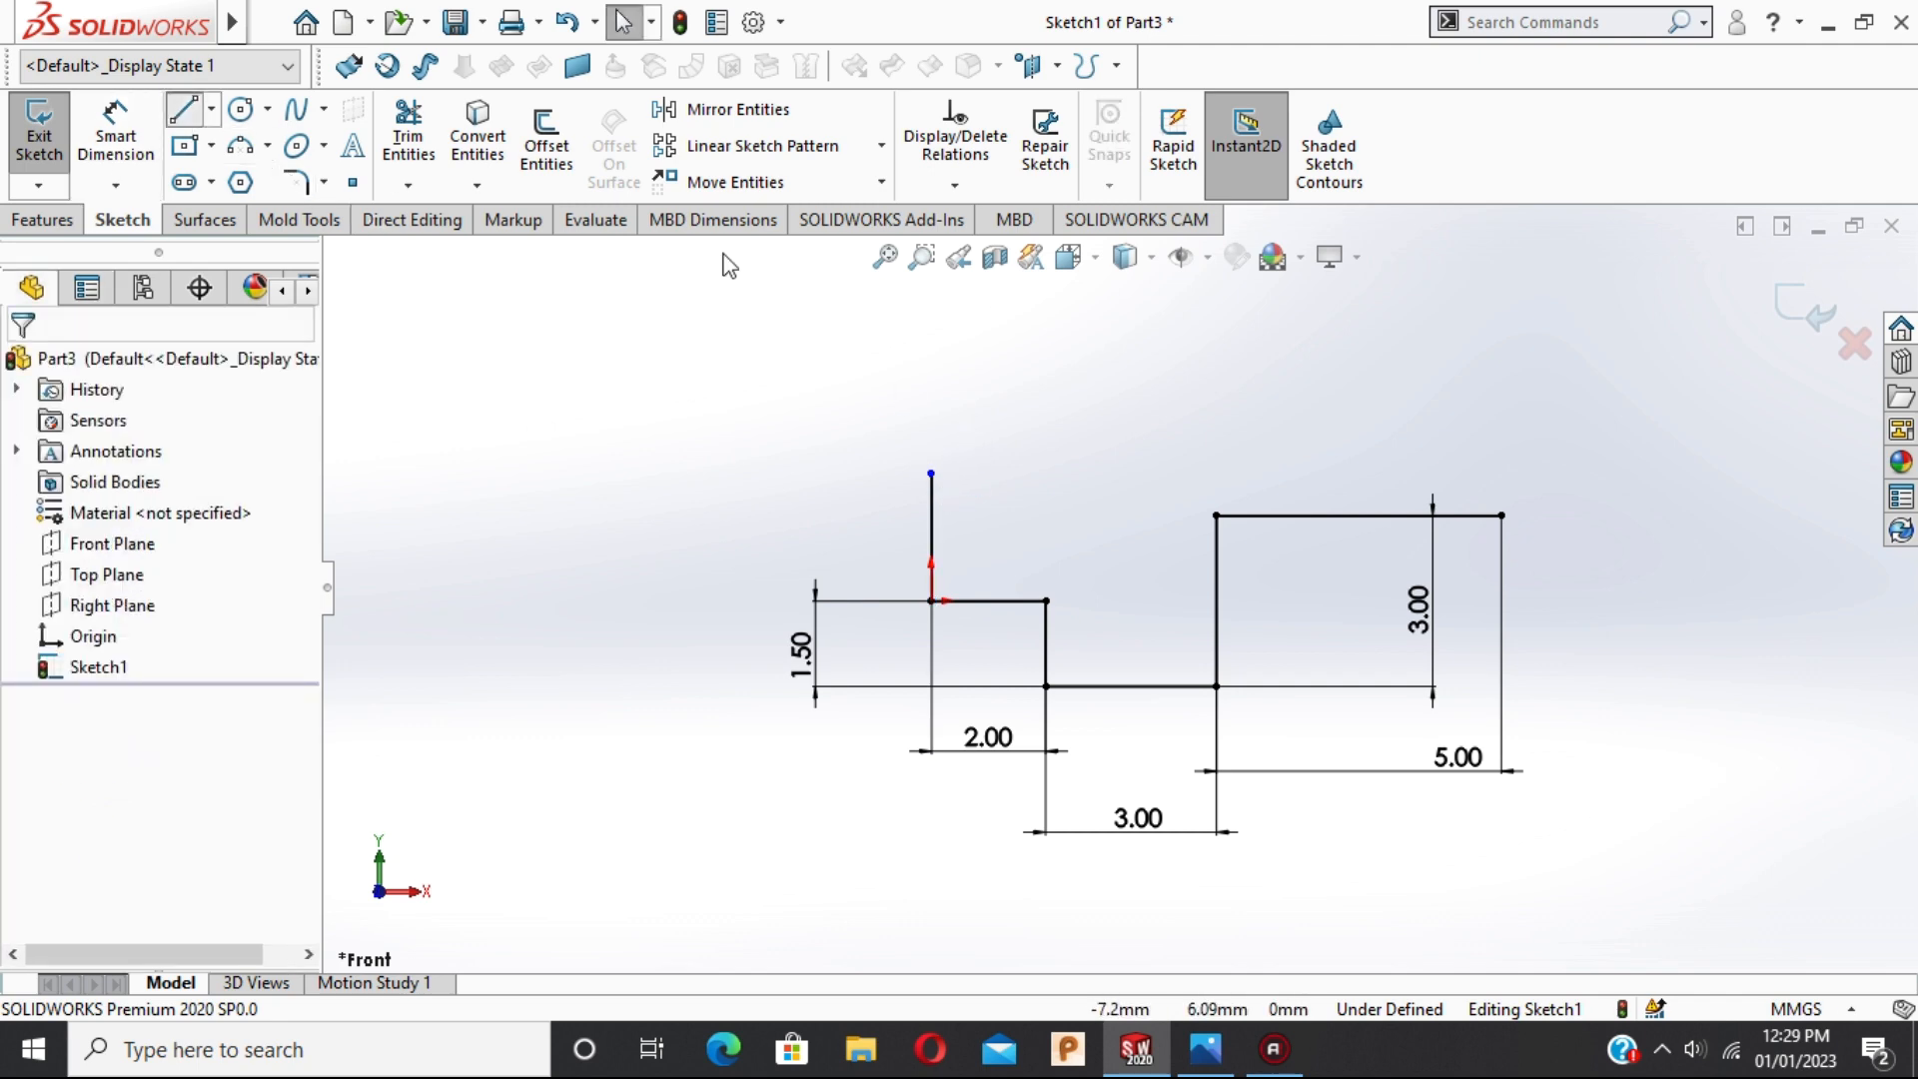
key(l)
click(1501, 516)
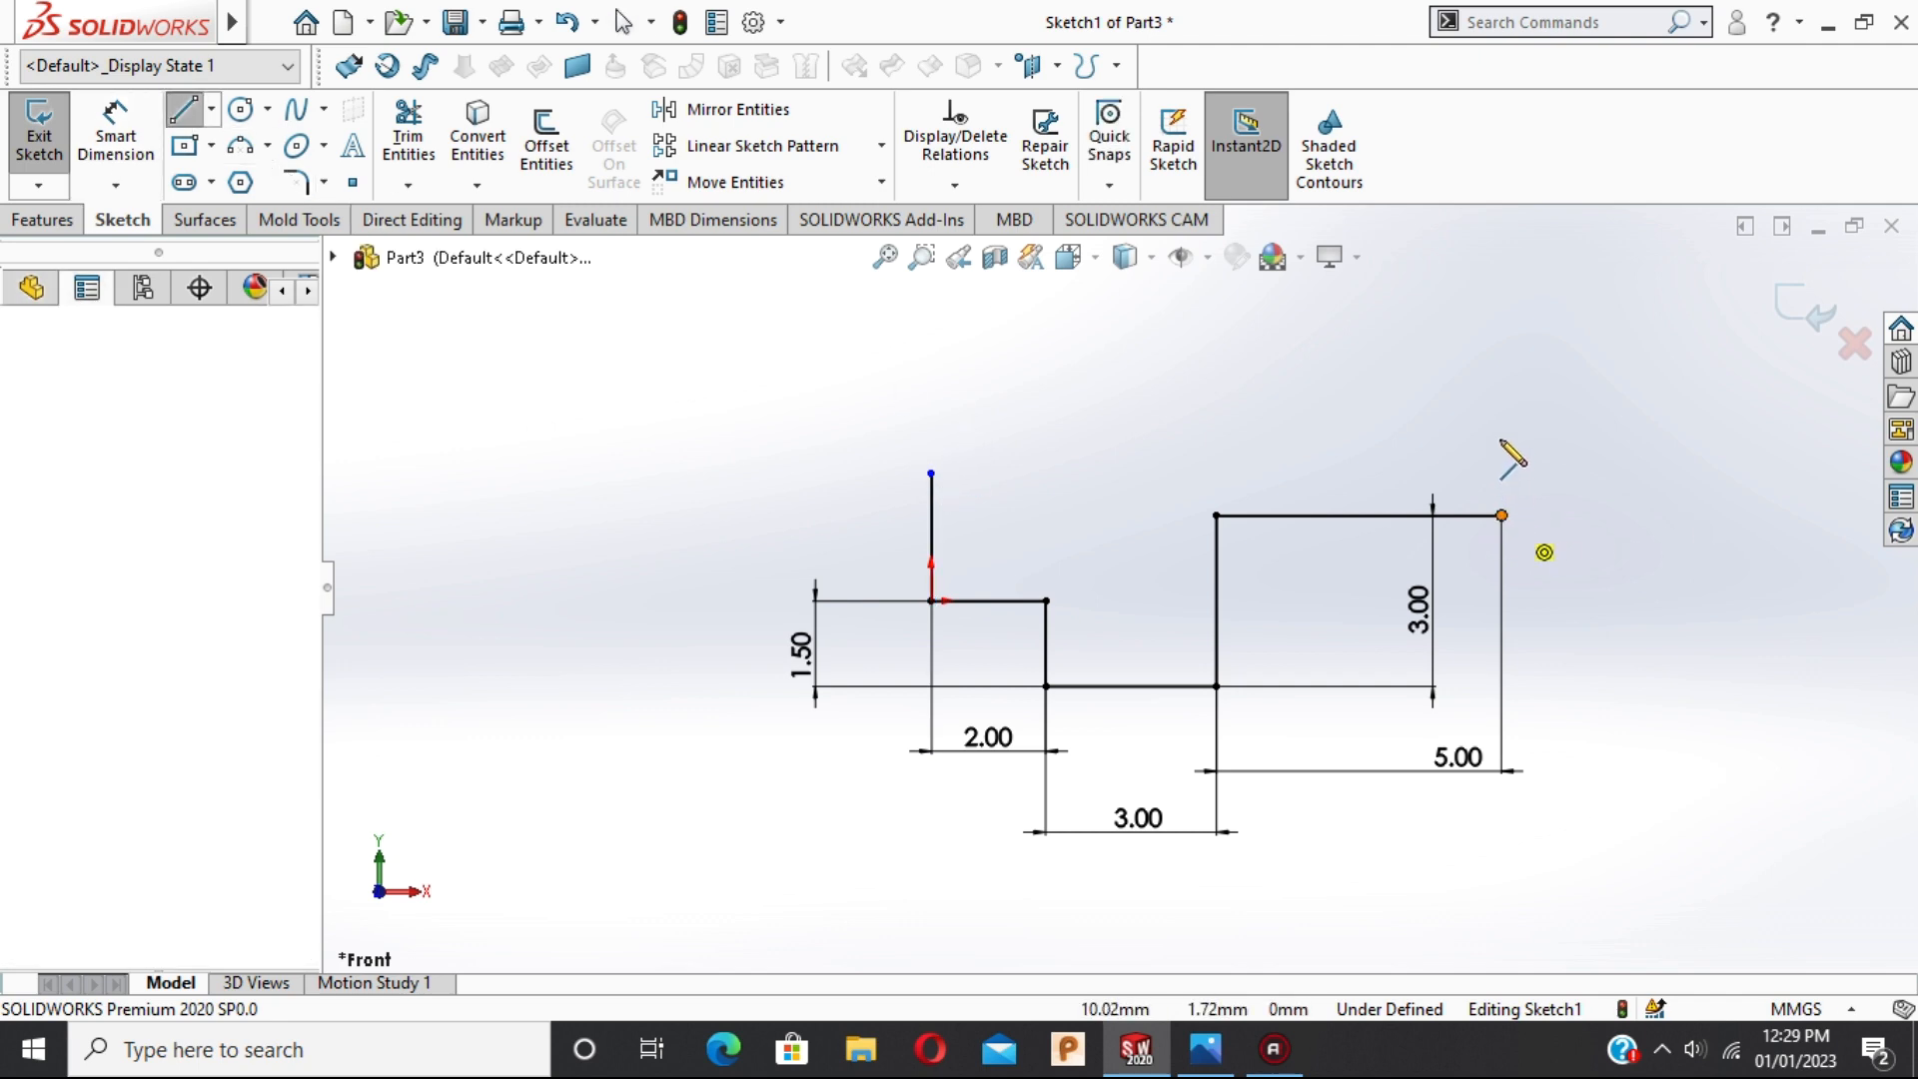
double_click(1502, 441)
key(Escape)
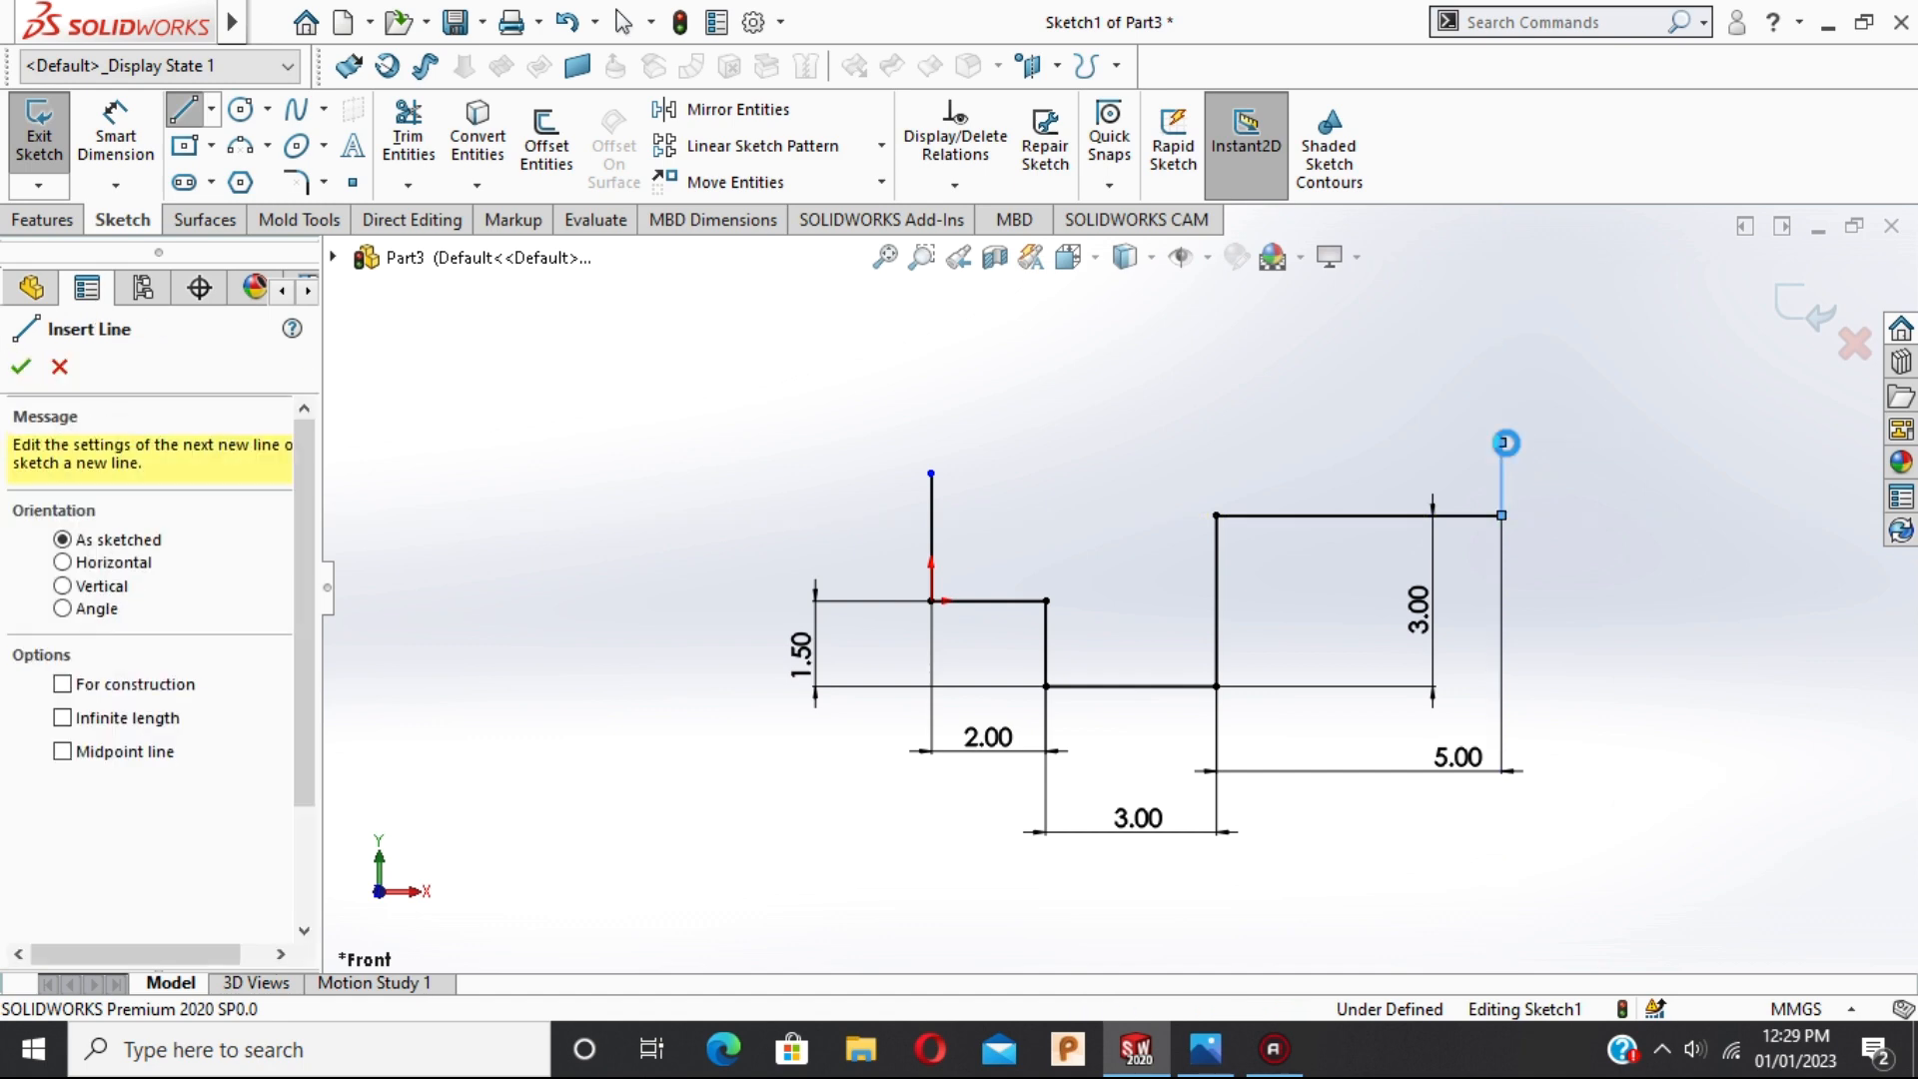
key(Escape)
Dimension the vertical line rising from the origin to 3 mm.
click(128, 132)
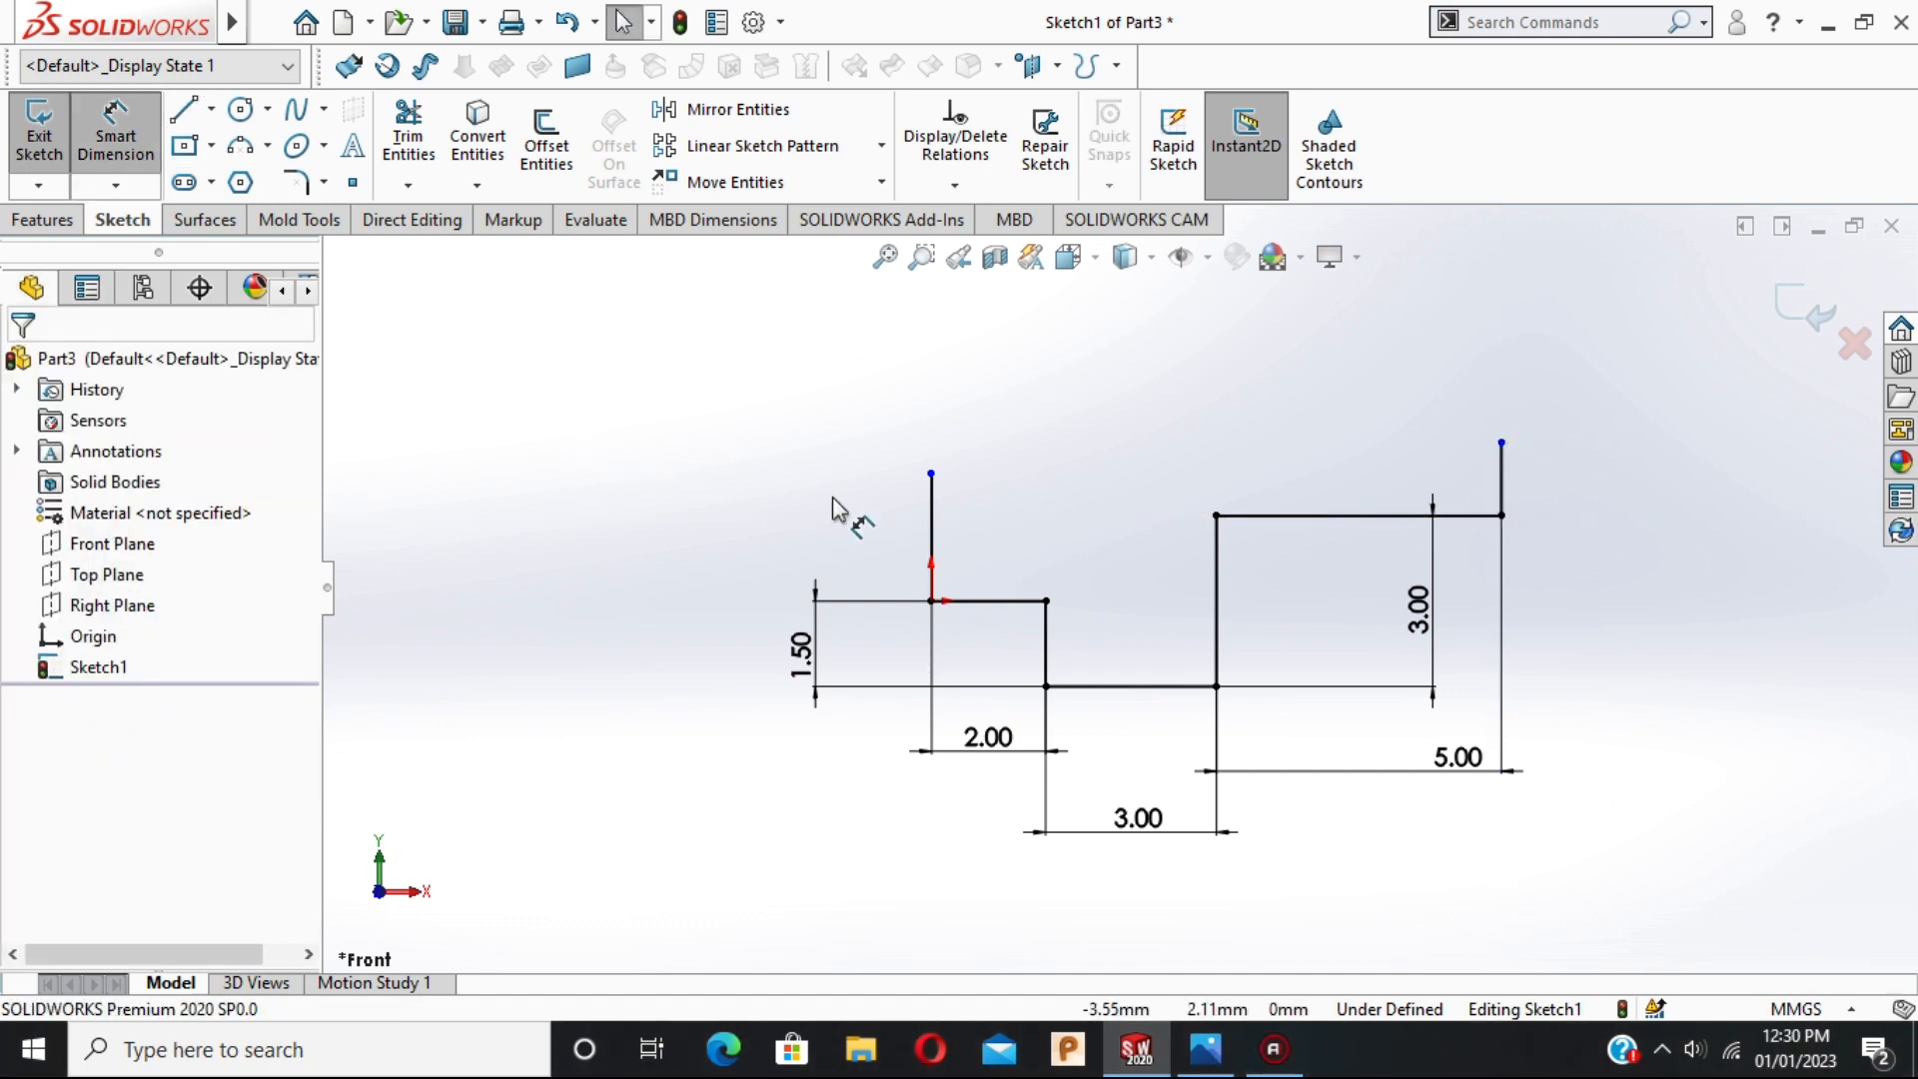
click(931, 523)
click(696, 540)
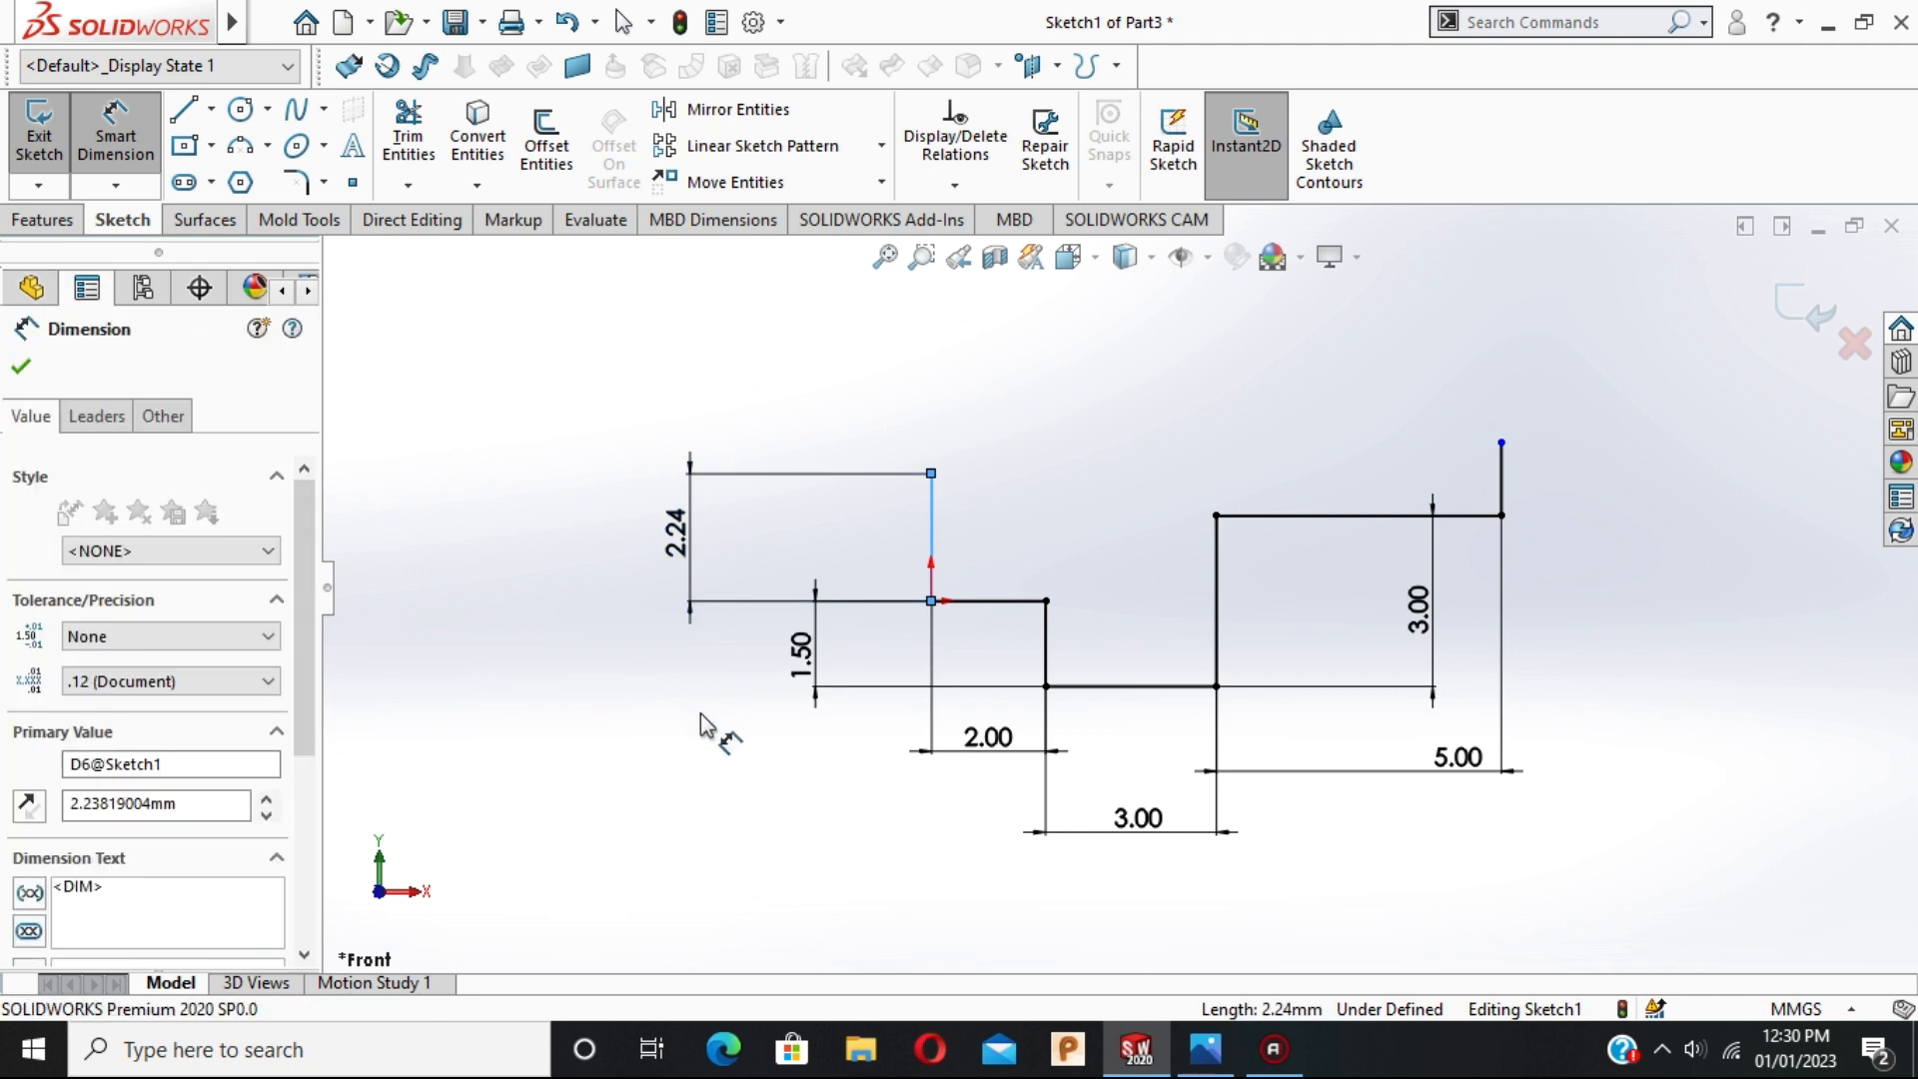
text(3)
key(Return)
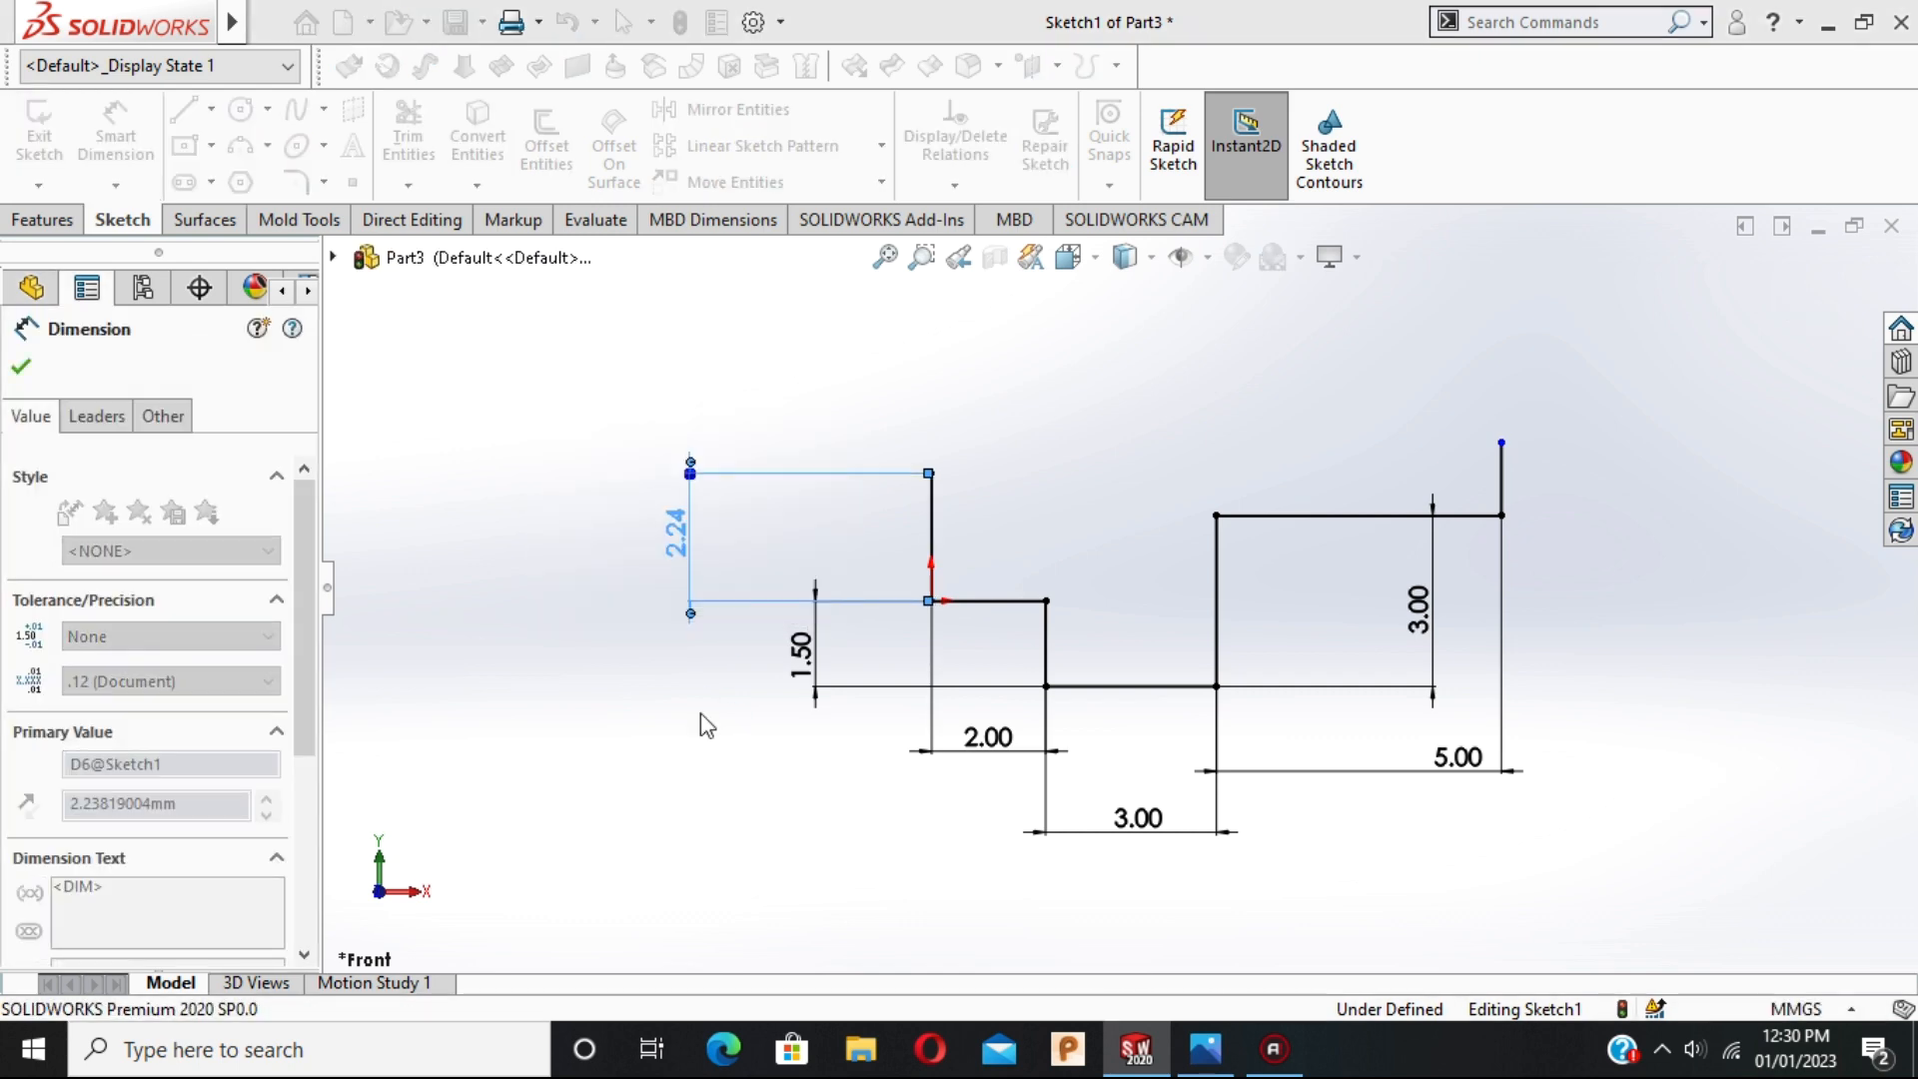
Dimension the short vertical line at the profile's right end to 1.5 mm and finish dimensioning.
click(1502, 479)
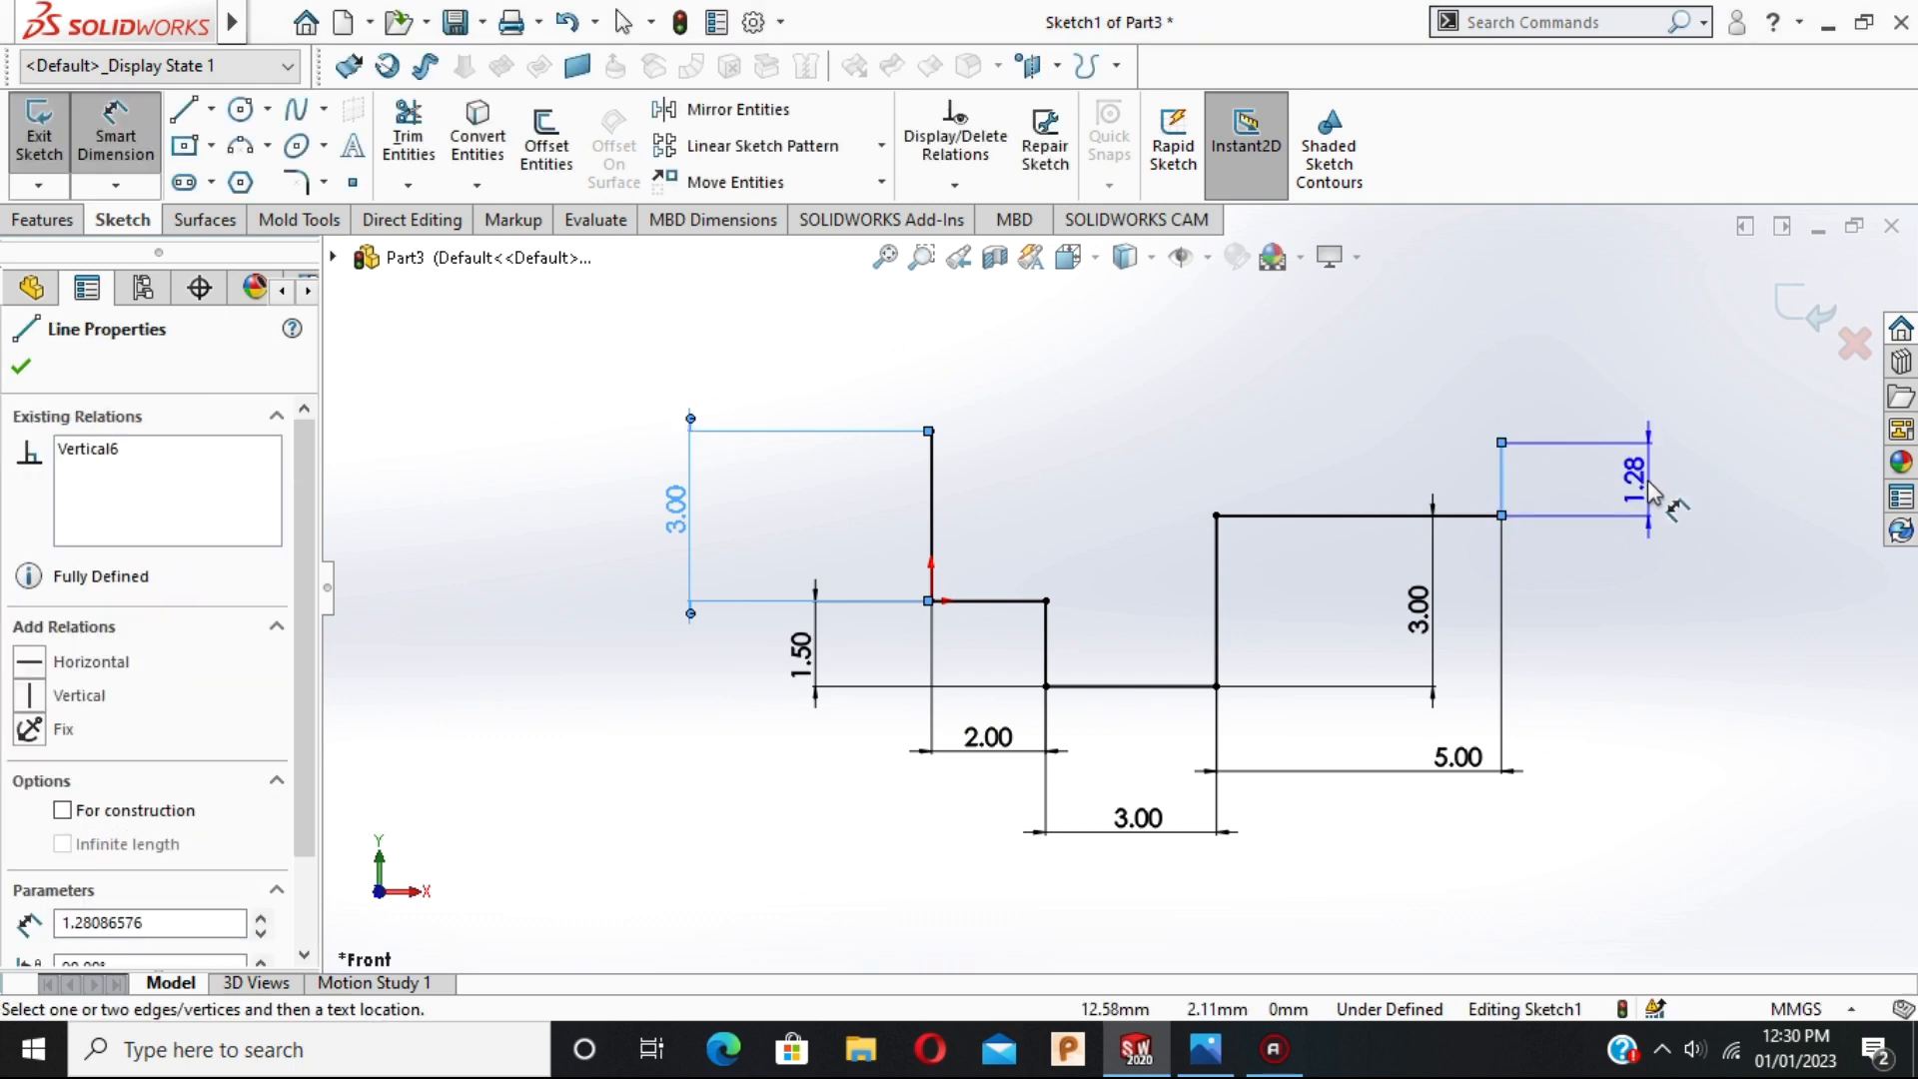
click(1666, 499)
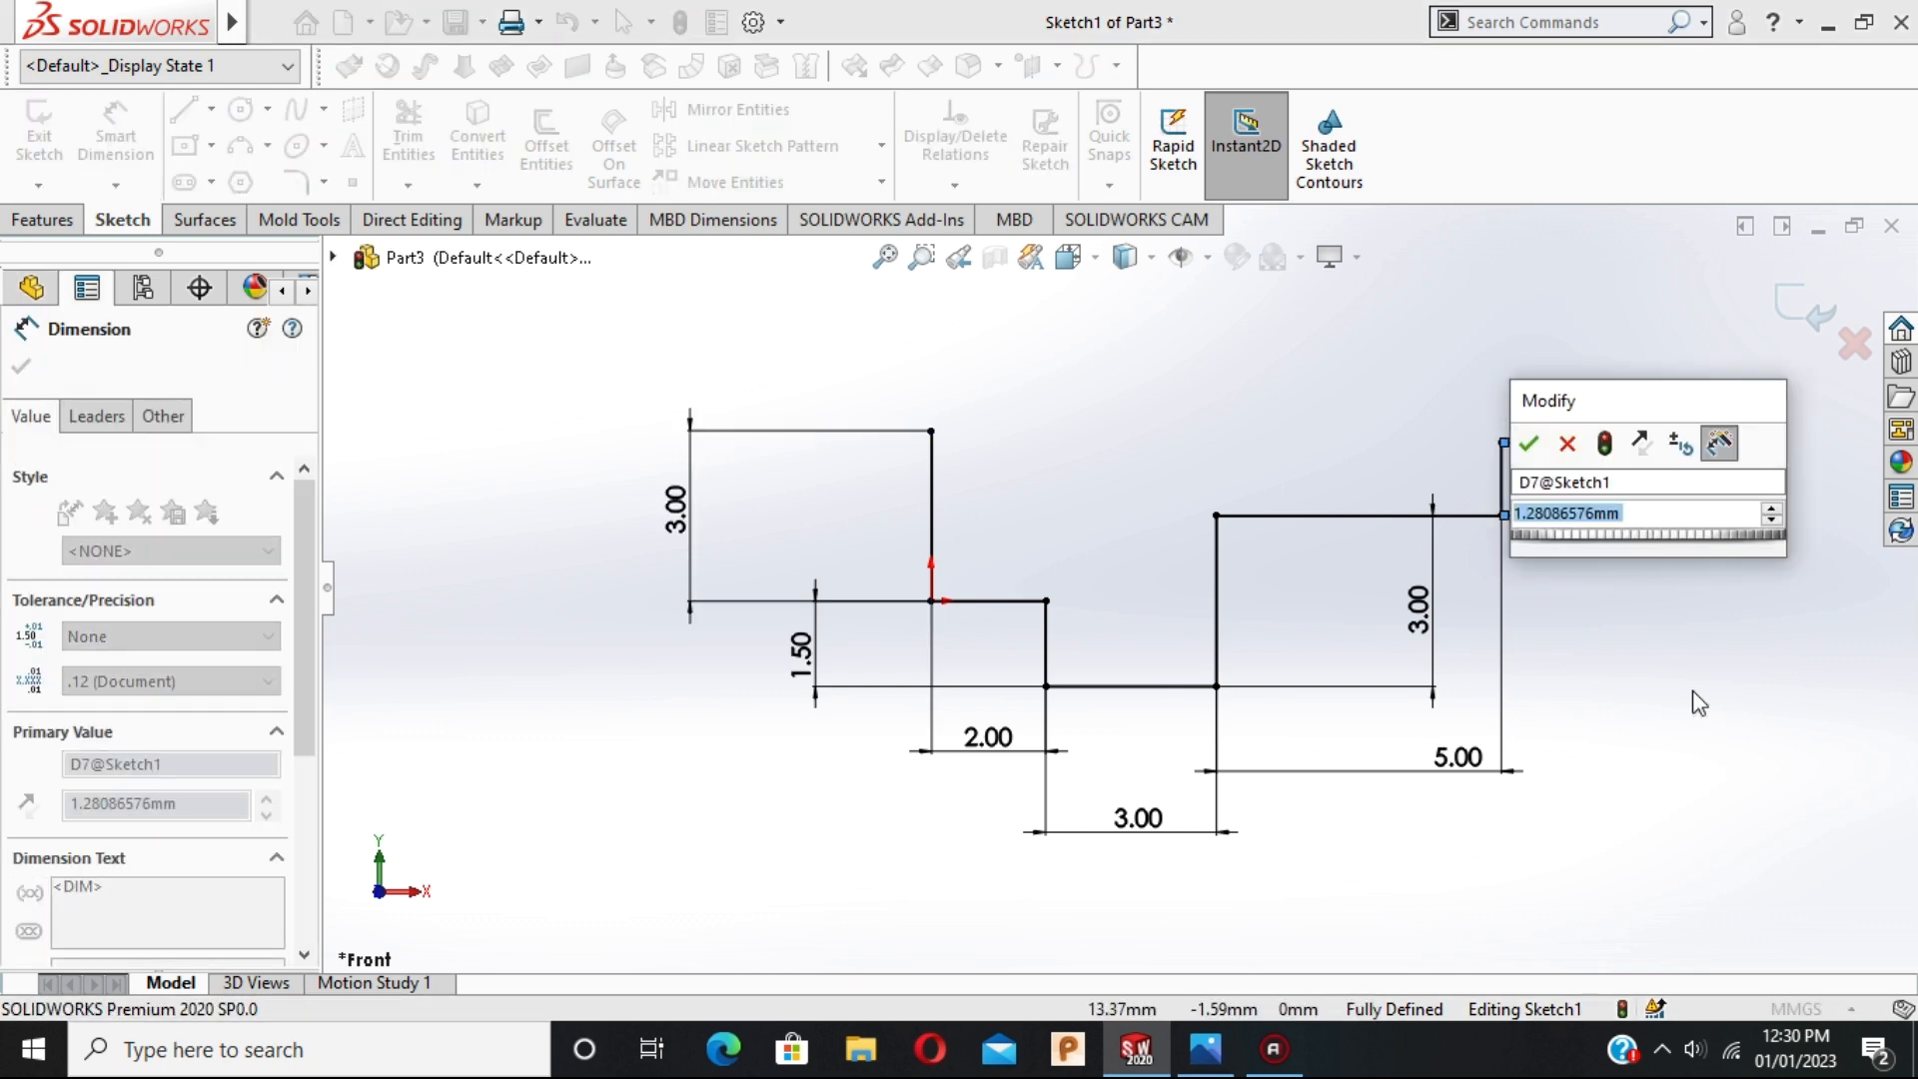
text(1.5)
key(Return)
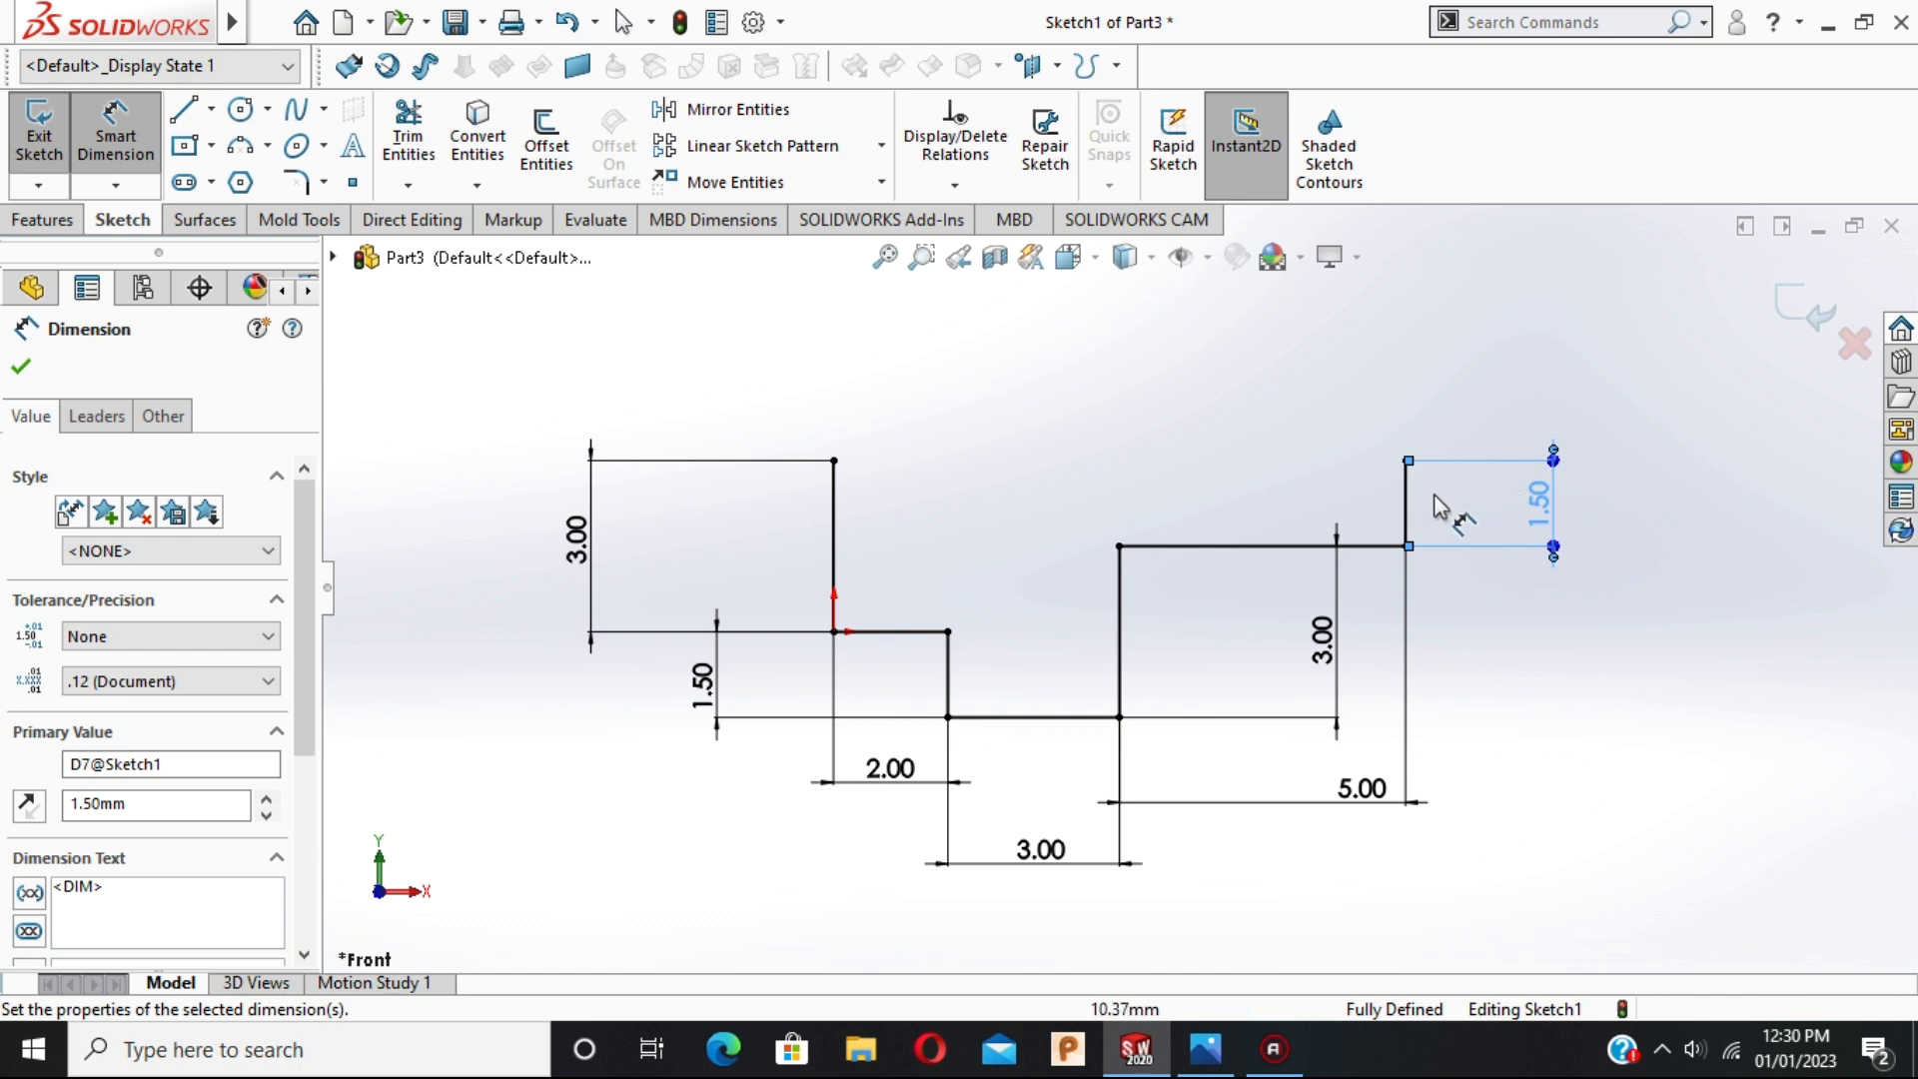
scroll(1435, 493, down, 2)
key(Escape)
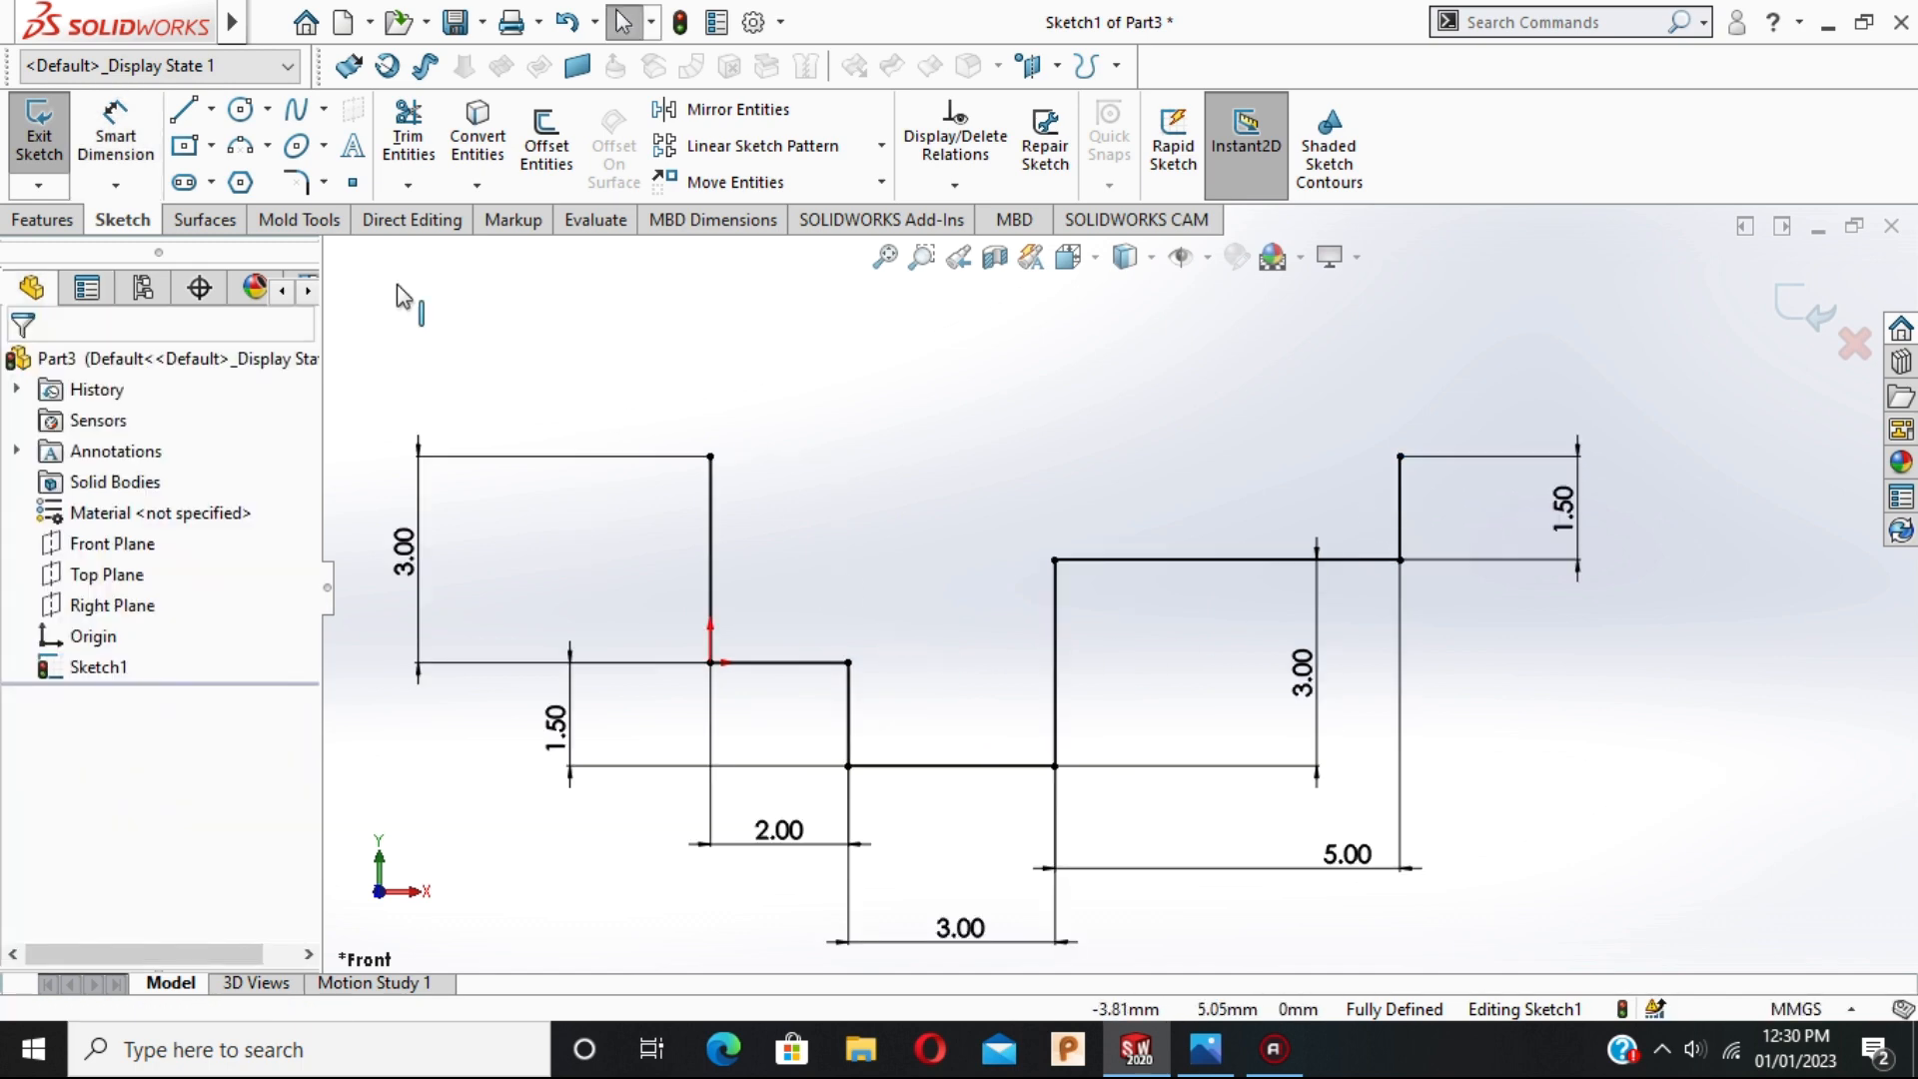
Draw a horizontal centerline joining the top endpoints of the left and right vertical lines.
click(211, 109)
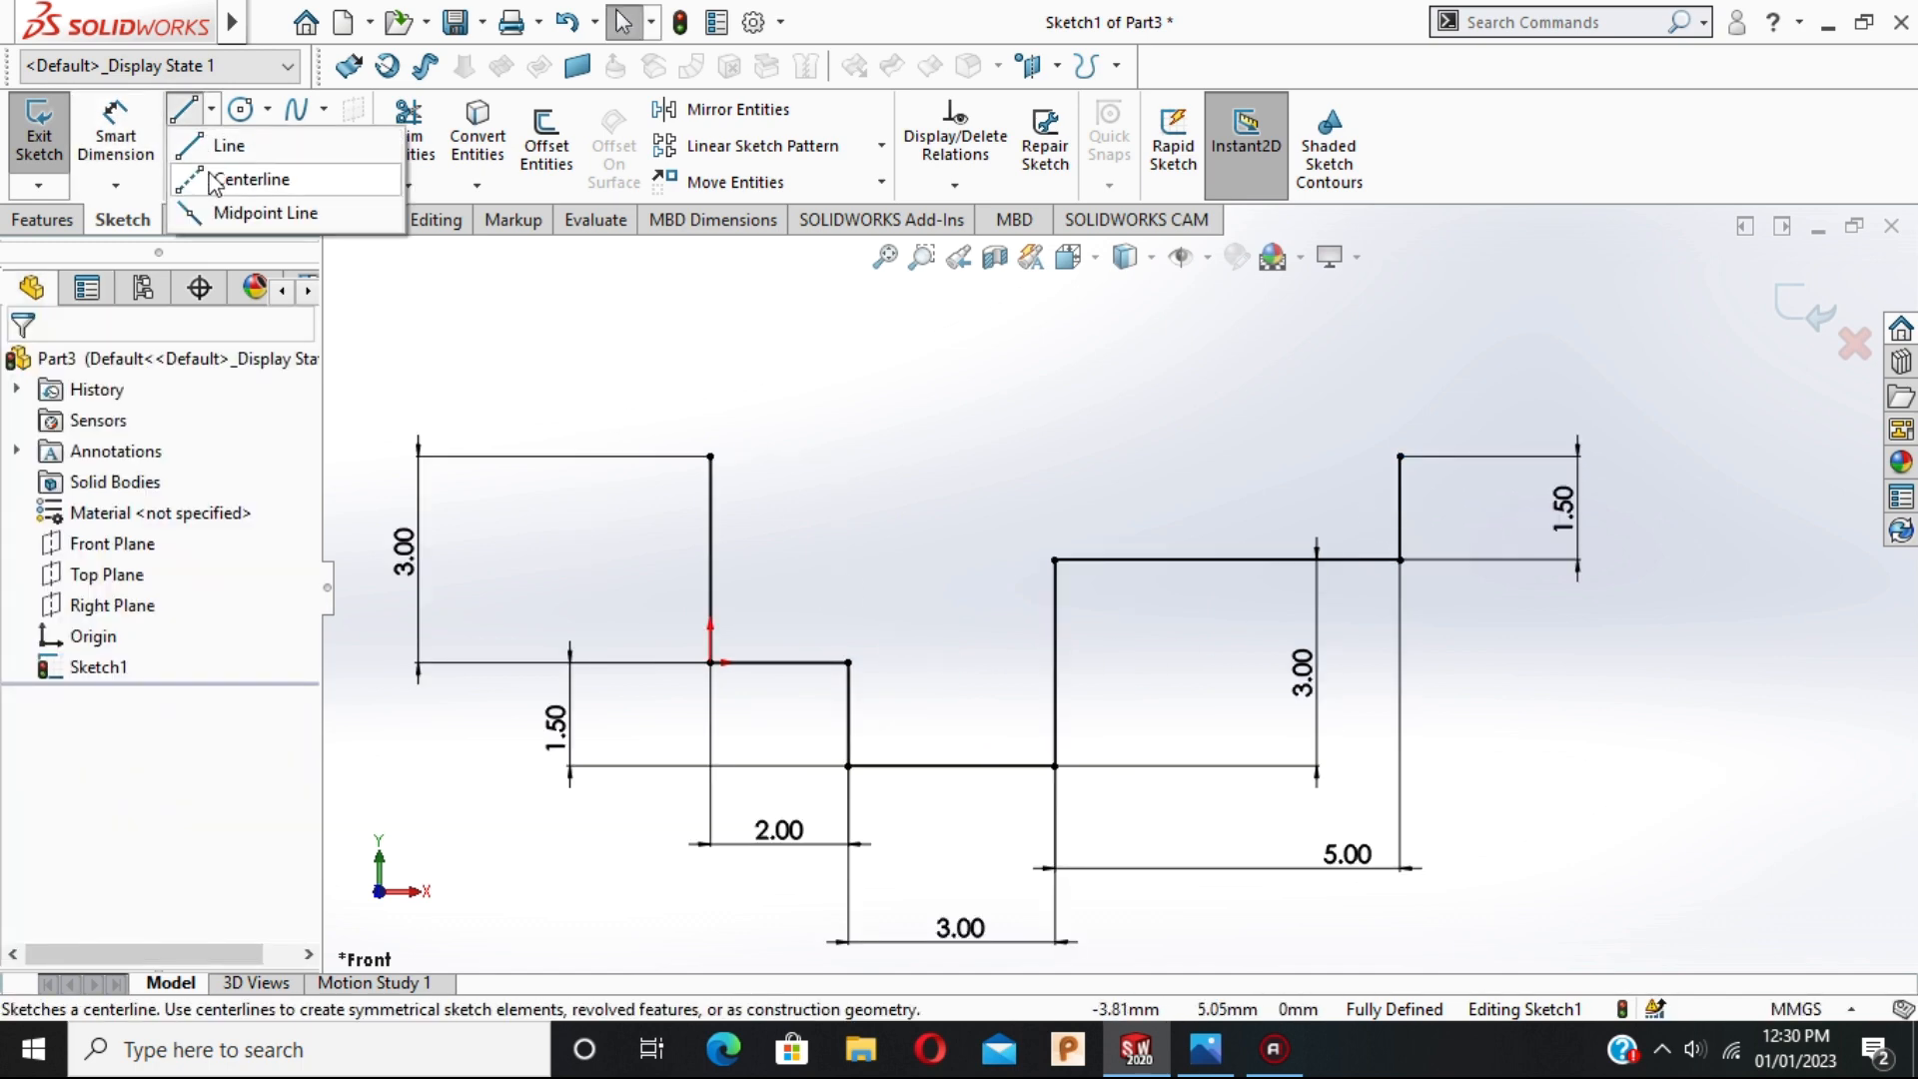
click(260, 171)
scroll(783, 569, up, 2)
scroll(761, 540, down, 1)
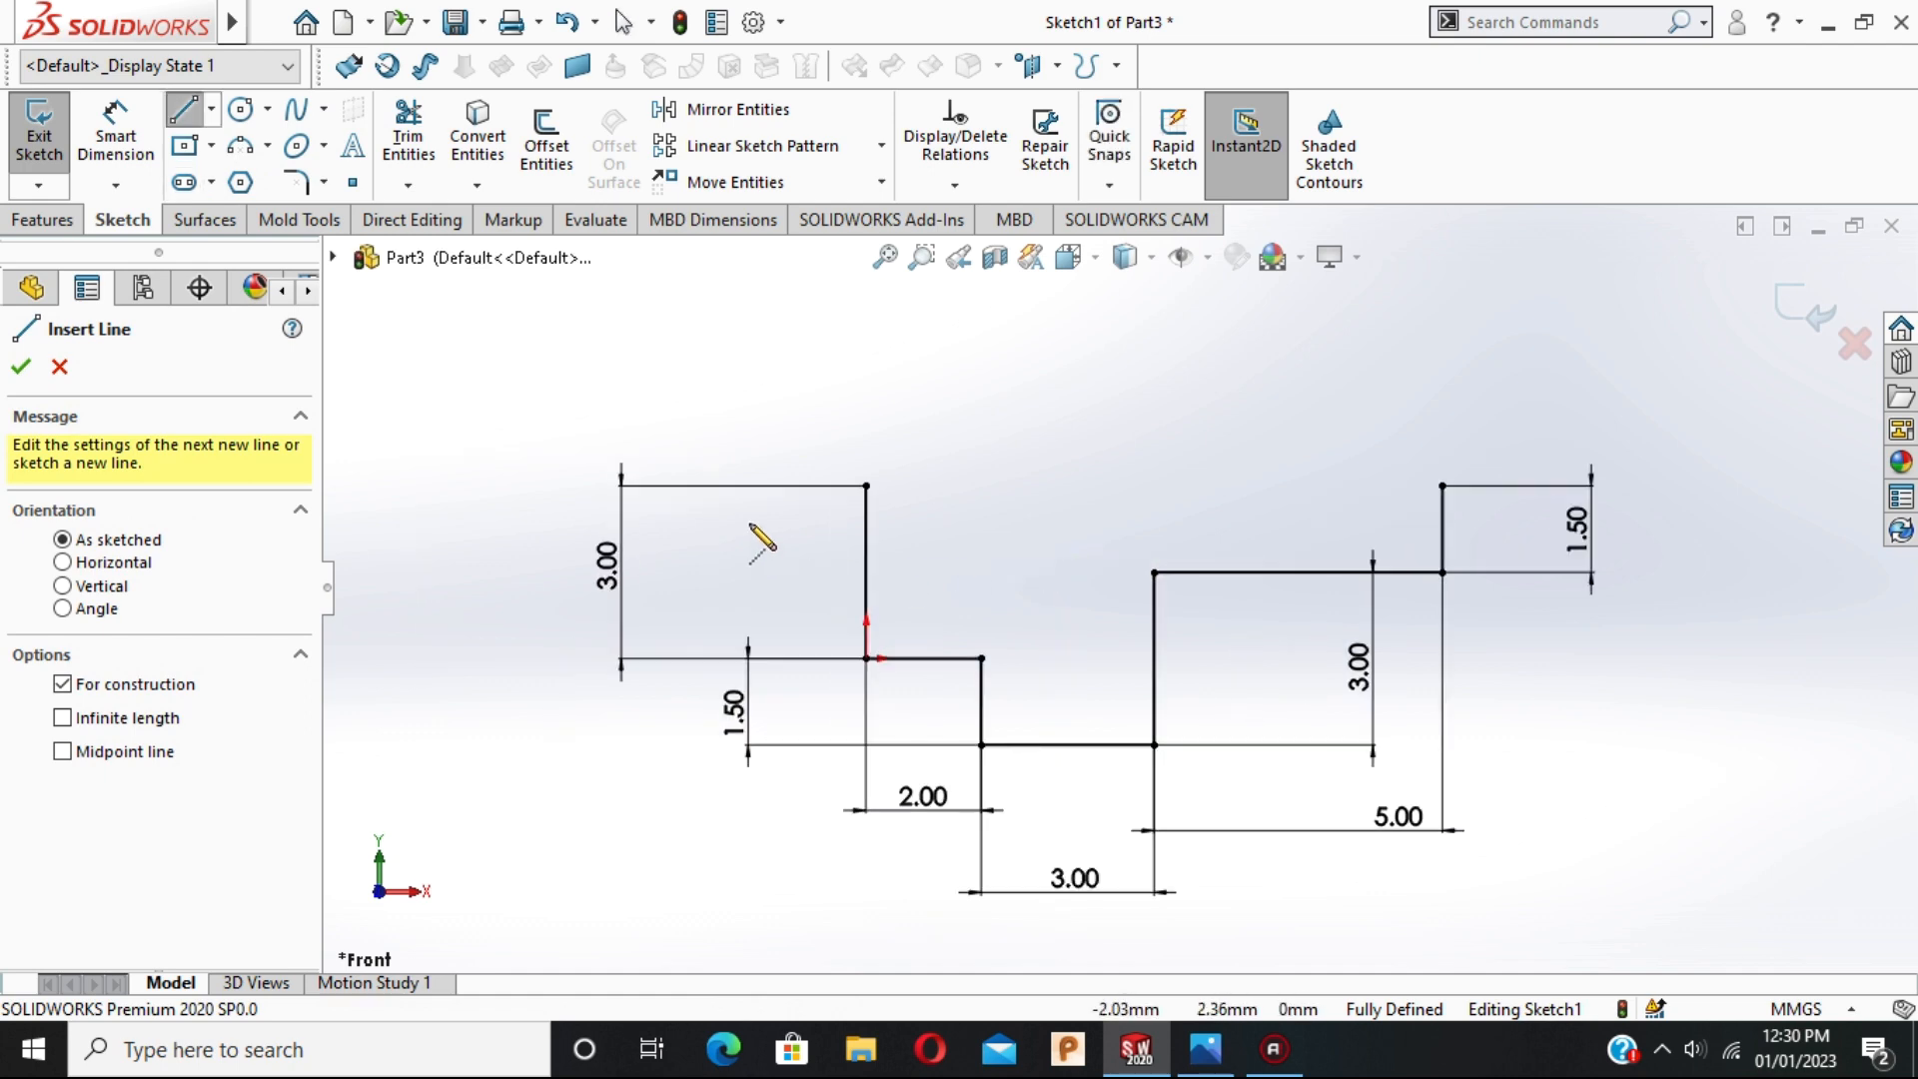
click(866, 487)
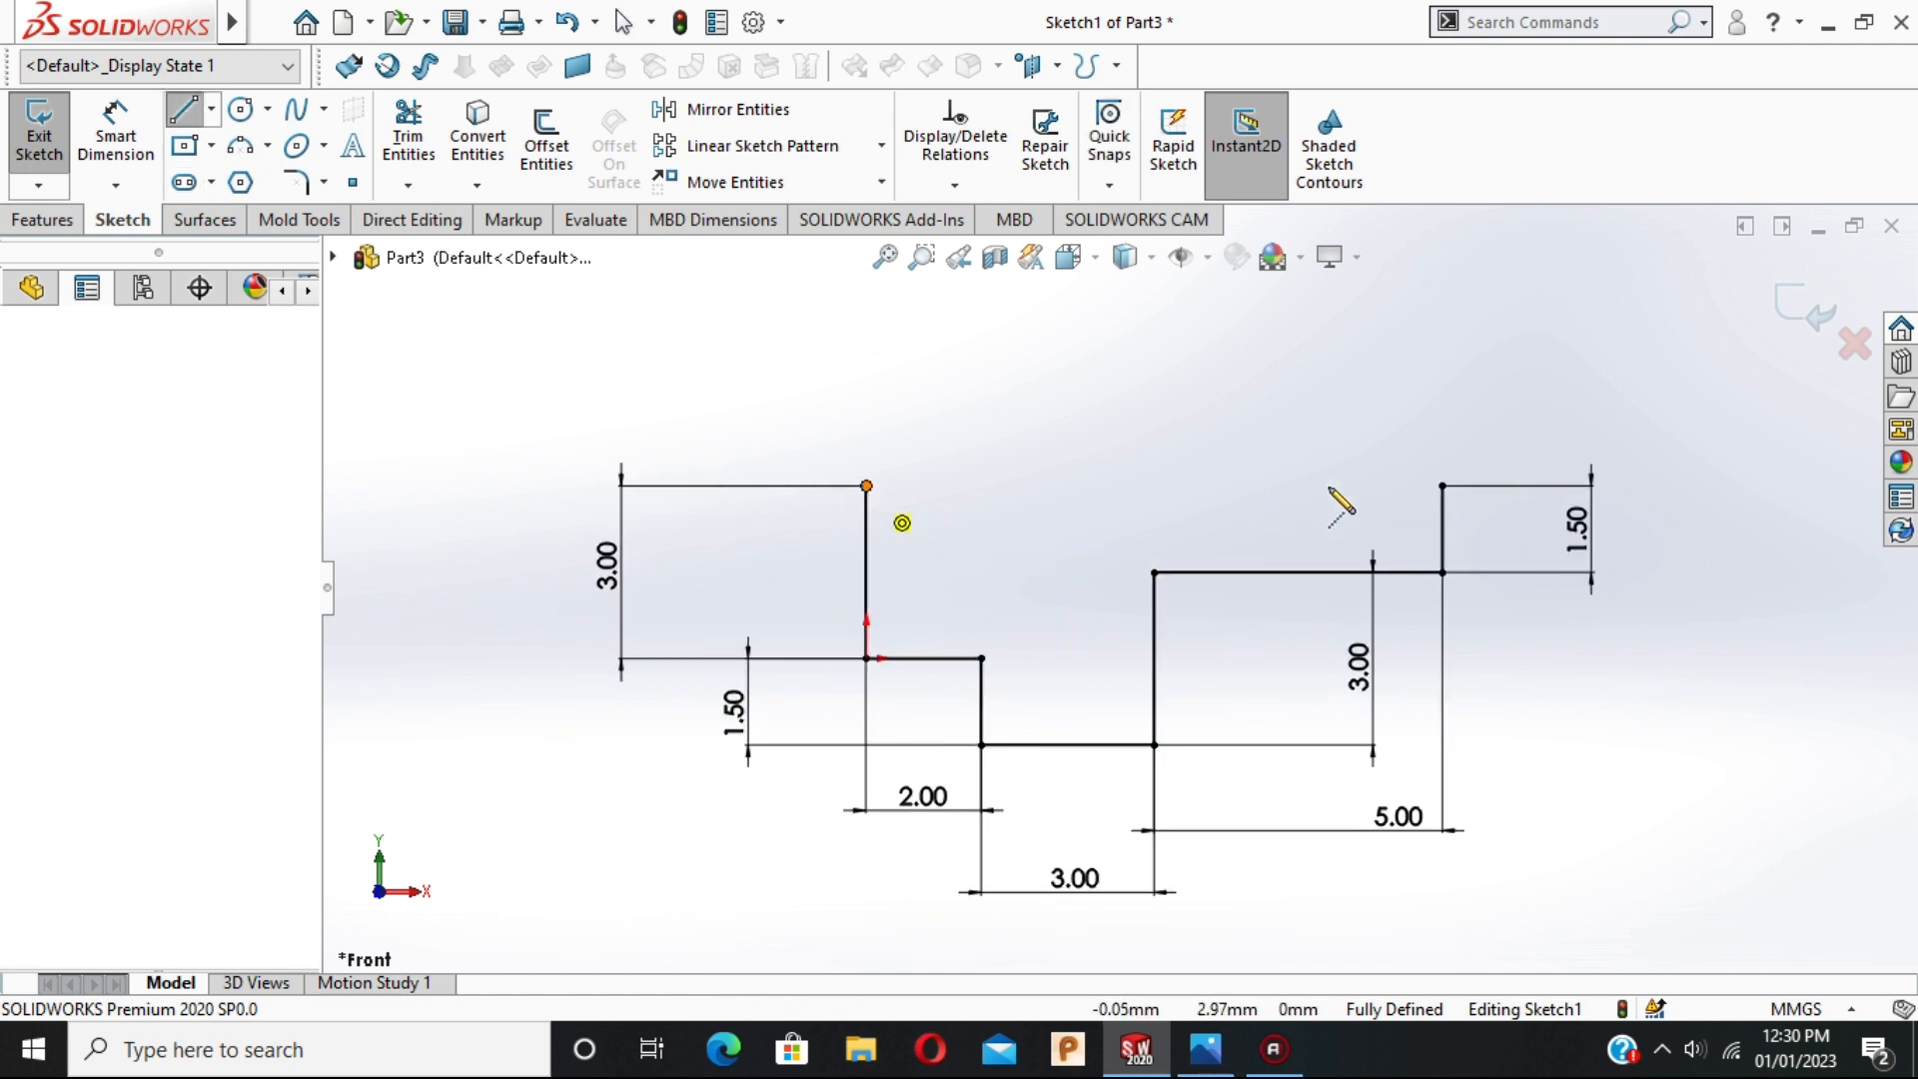
click(1442, 486)
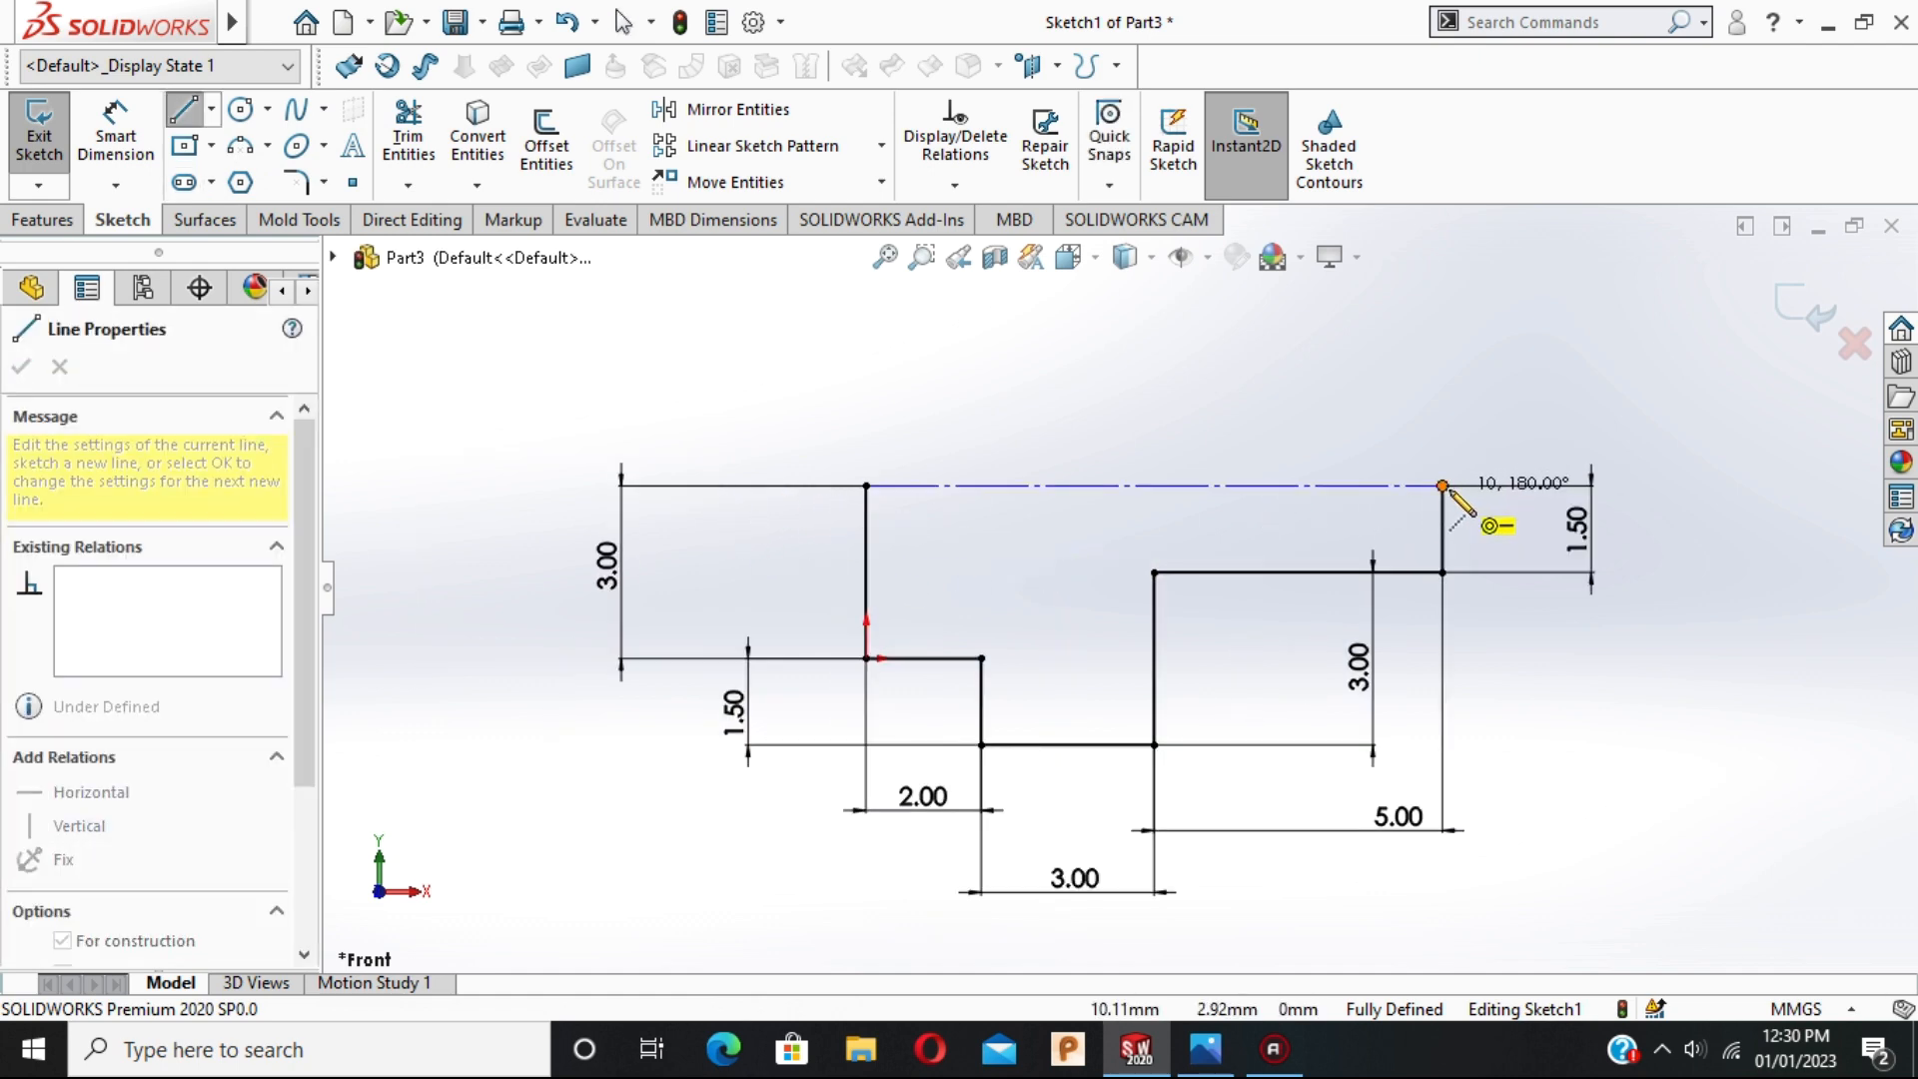
click(1442, 487)
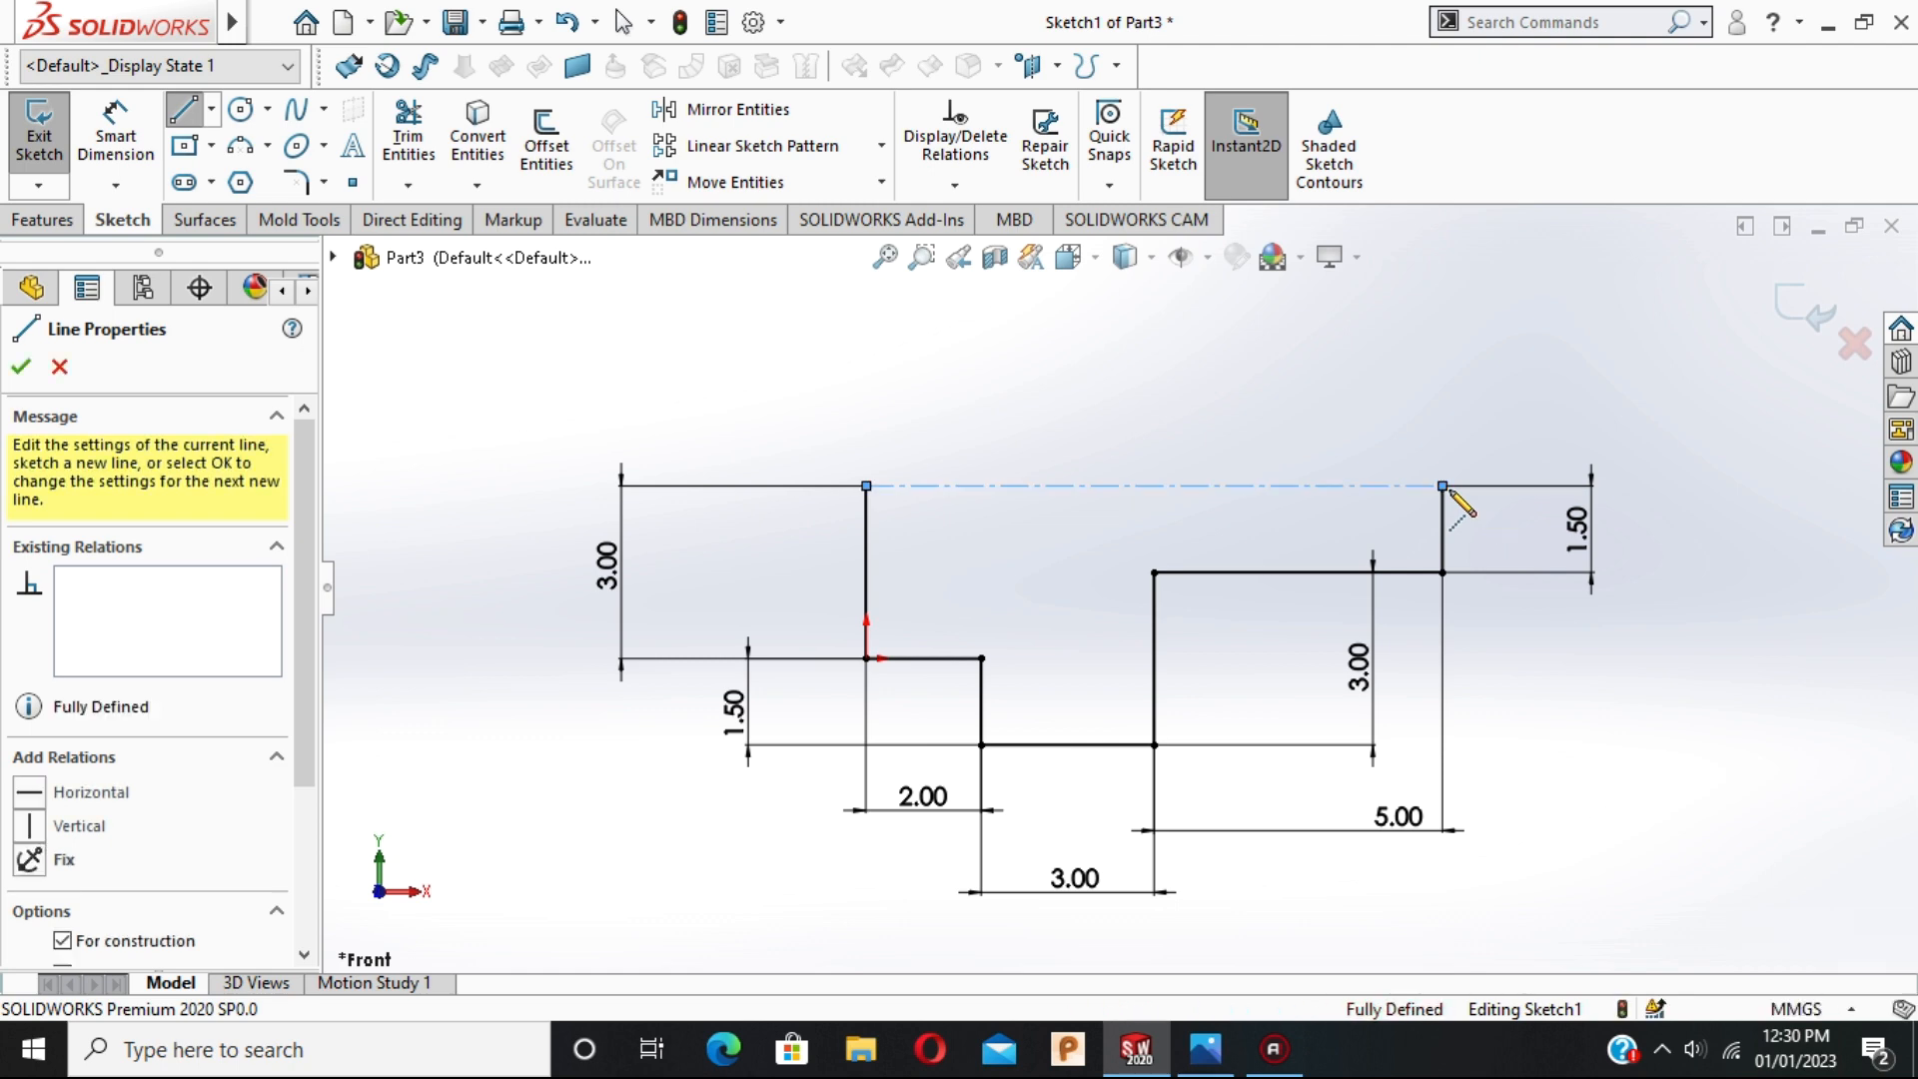
click(1447, 493)
key(Escape)
key(Escape)
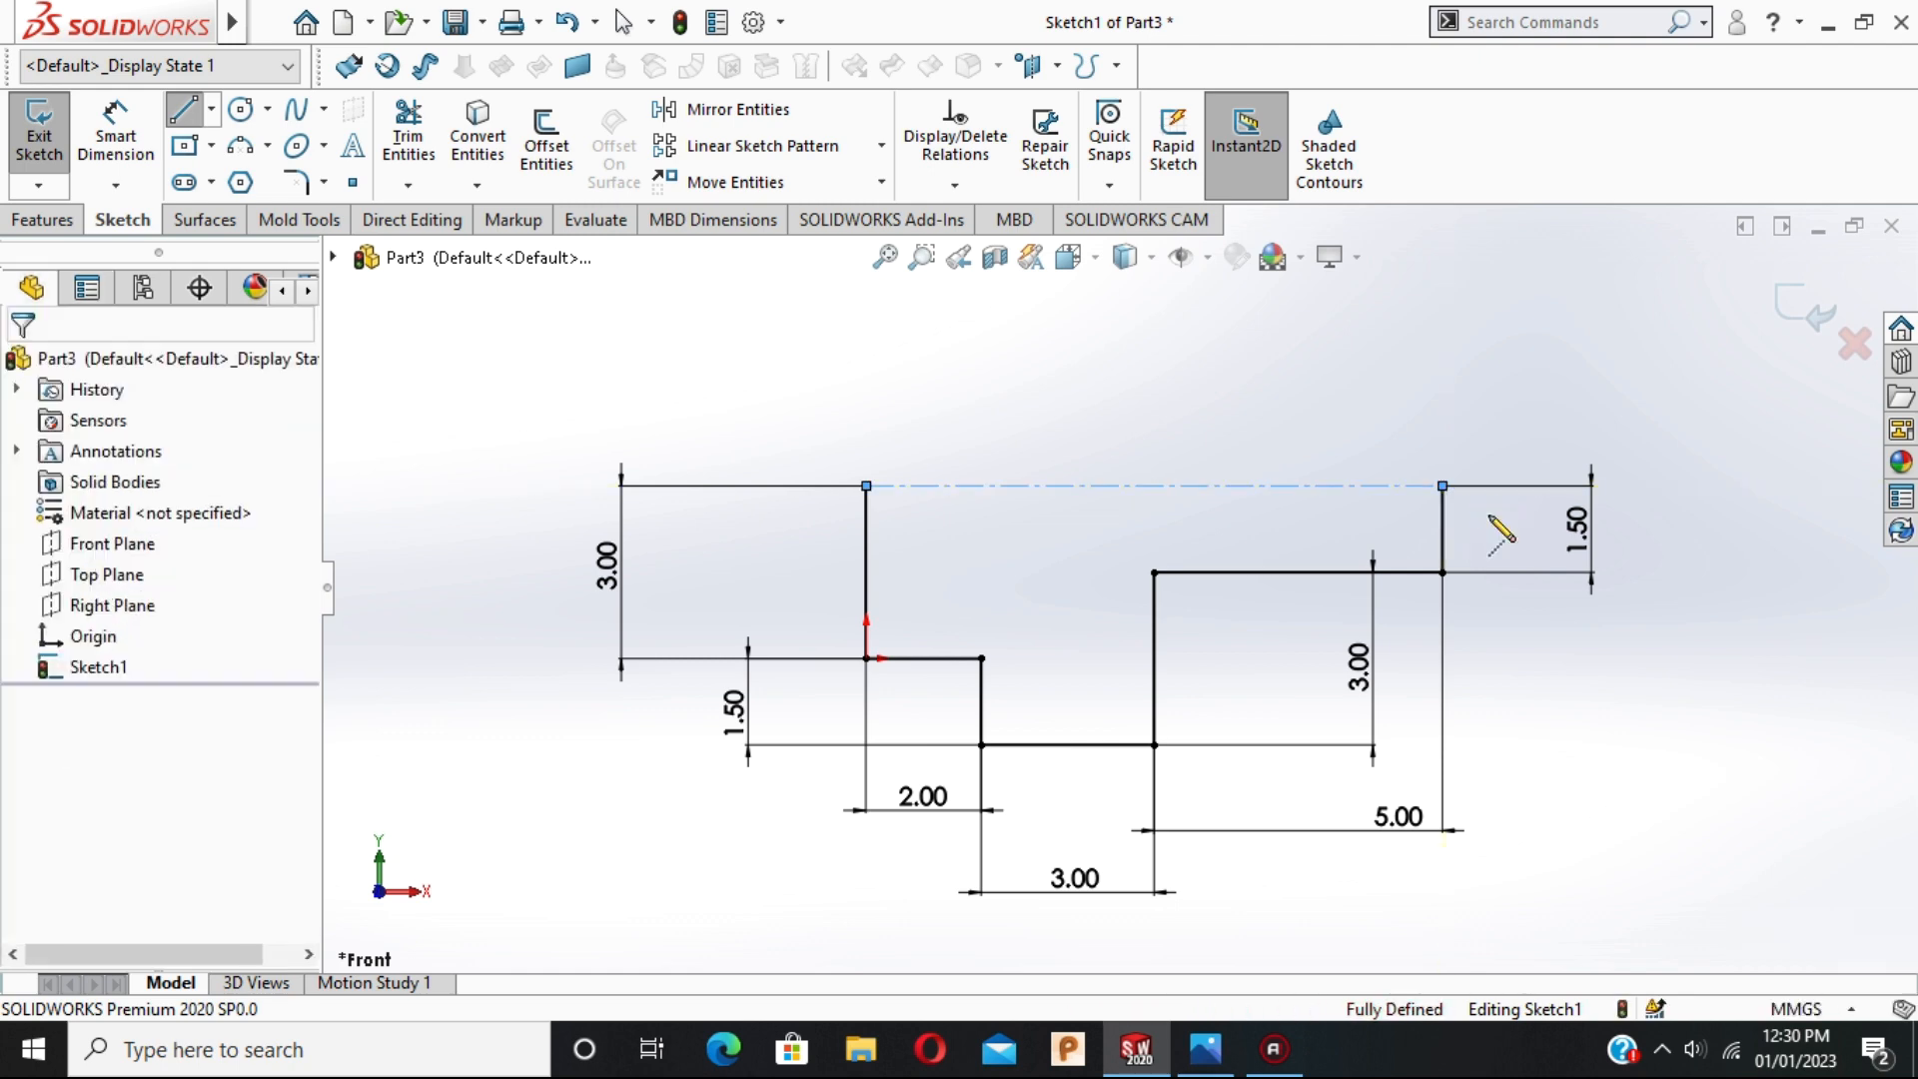
Mirror all seven solid profile lines about the horizontal centerline.
click(729, 111)
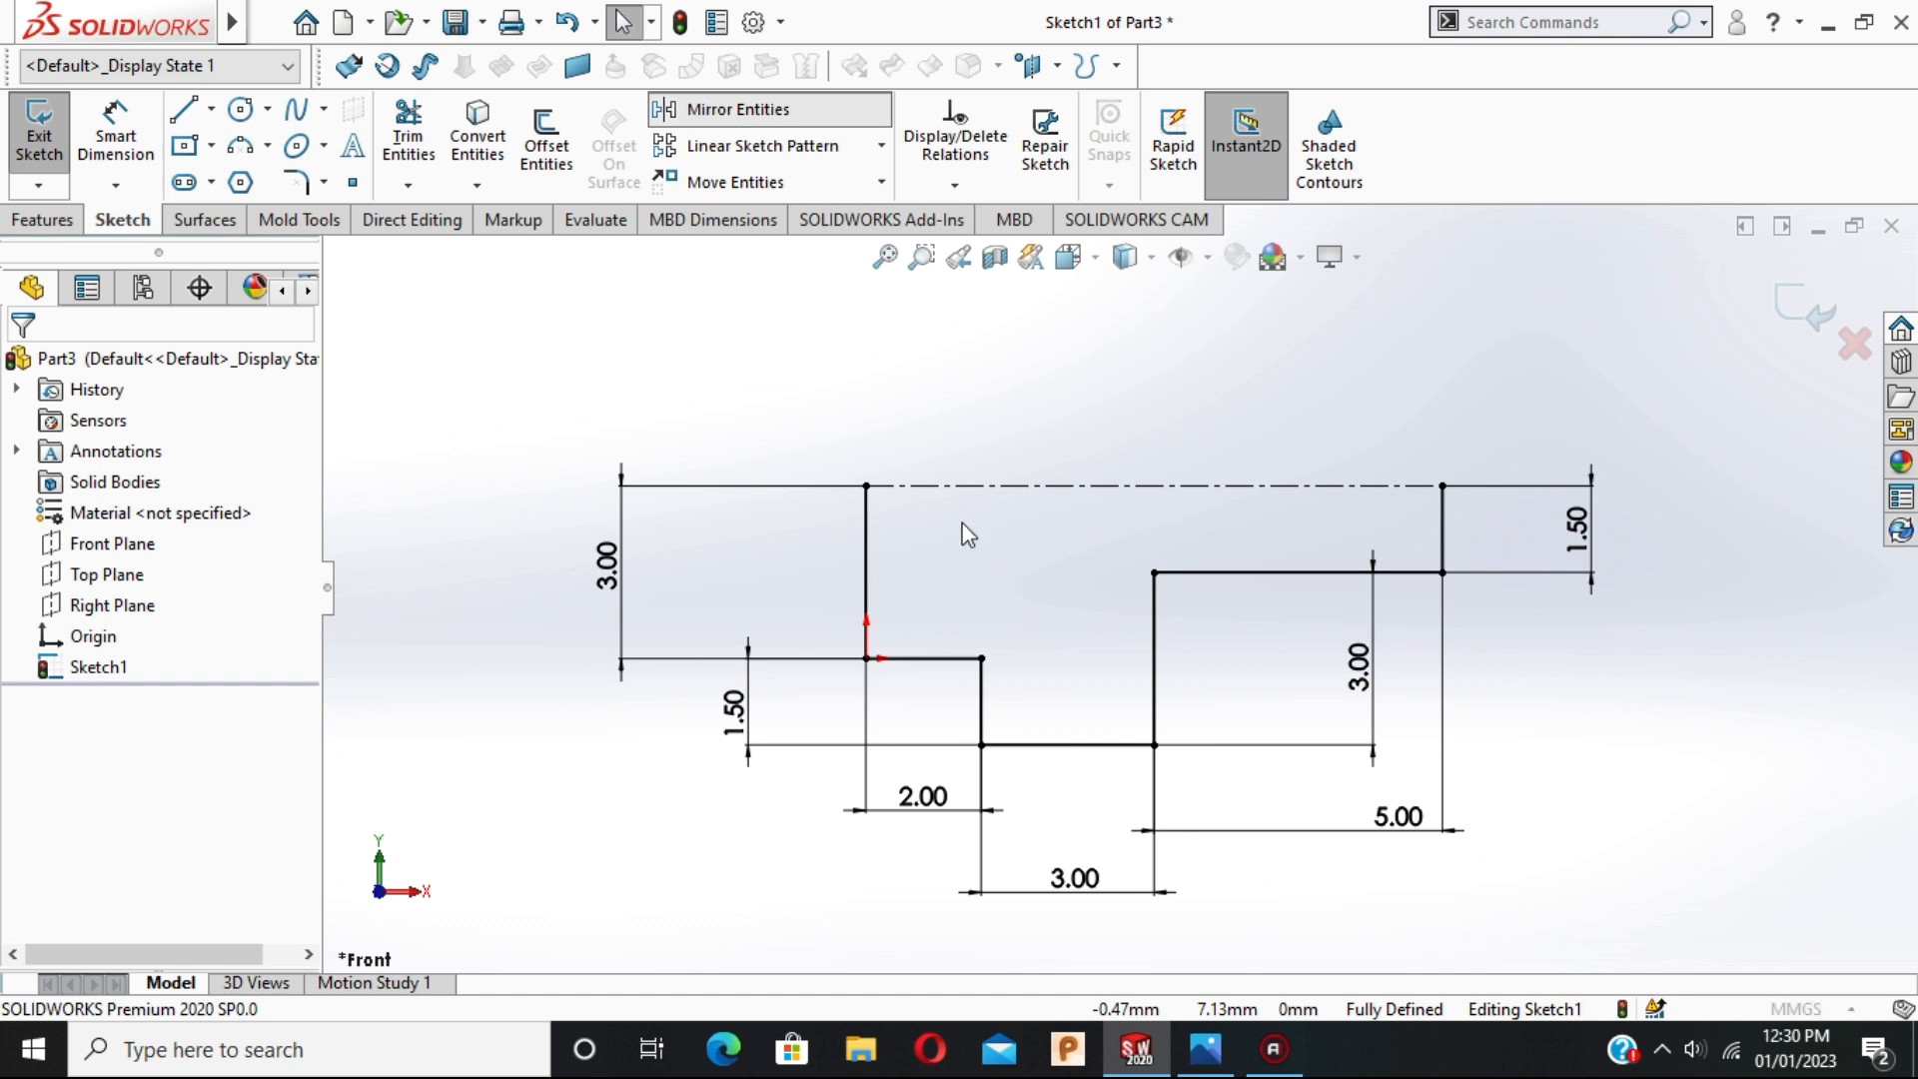
click(925, 658)
click(980, 699)
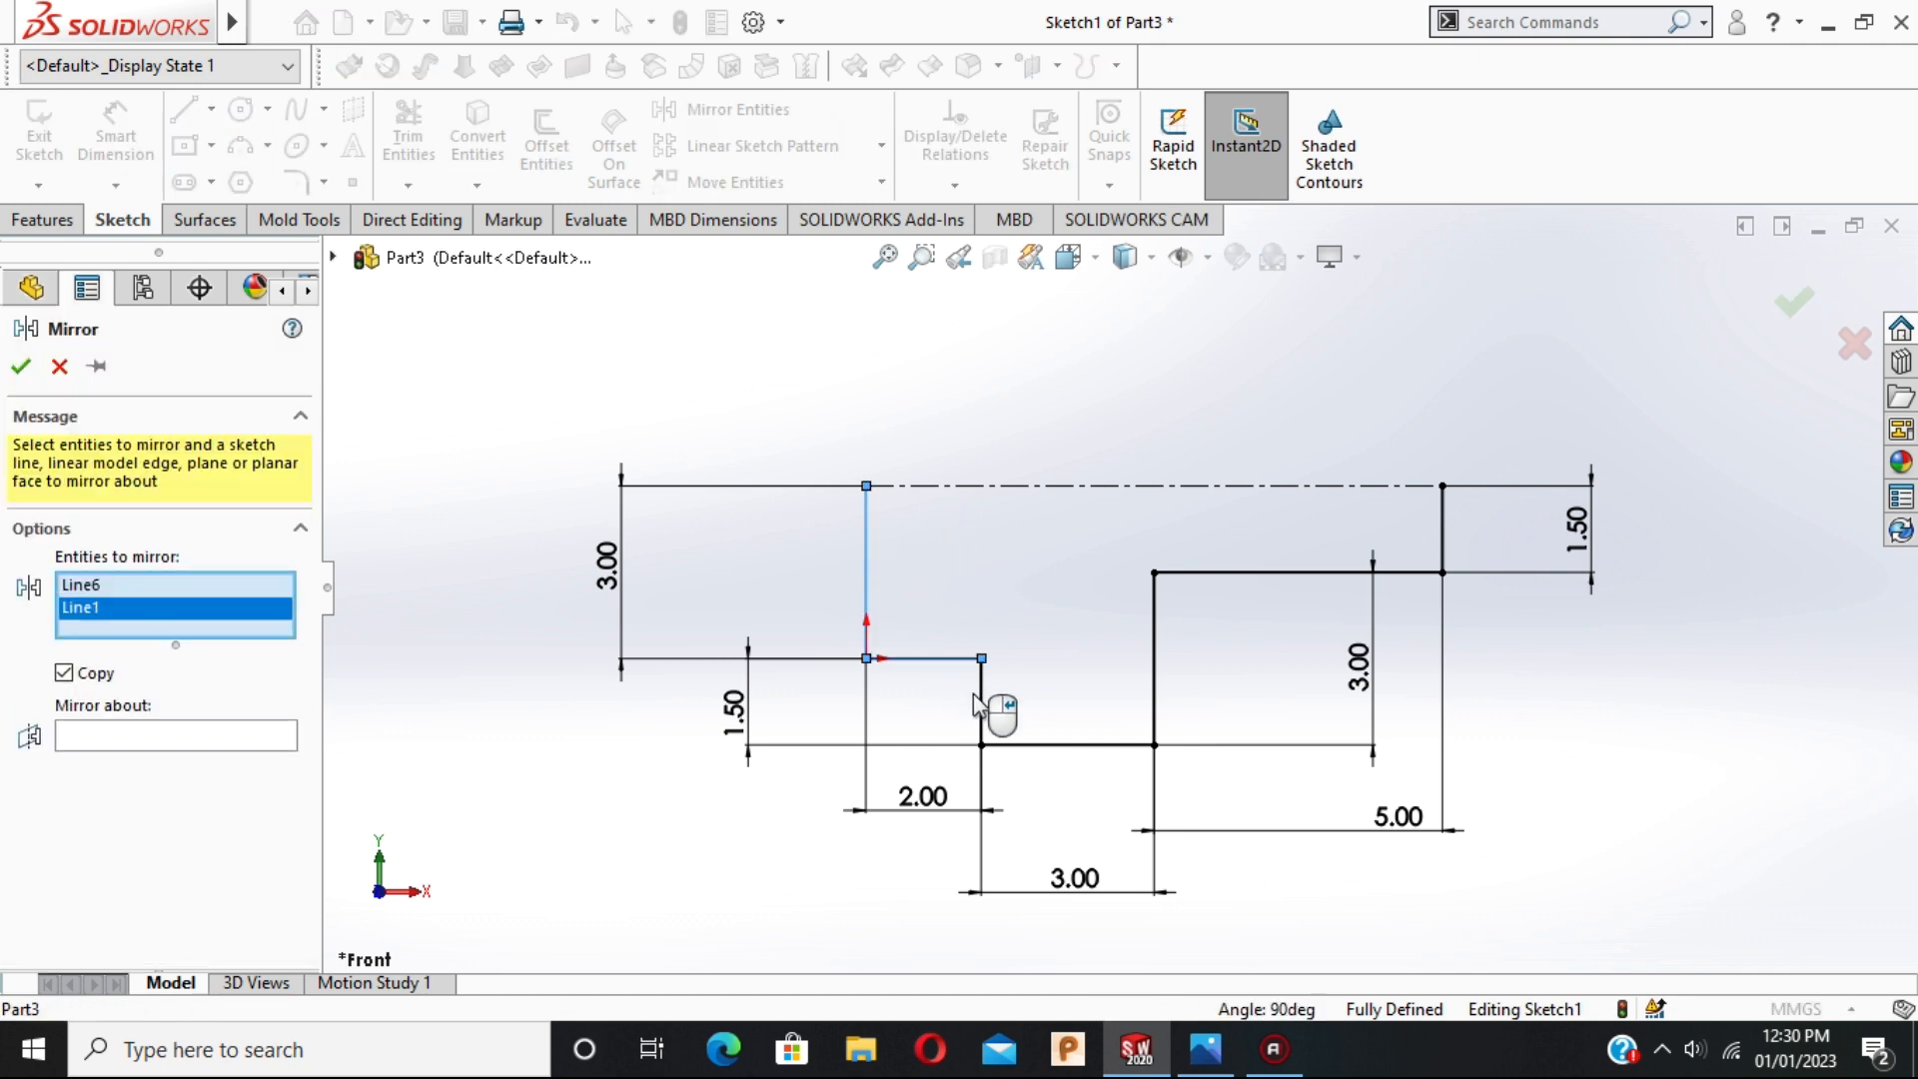
click(1084, 745)
click(1156, 699)
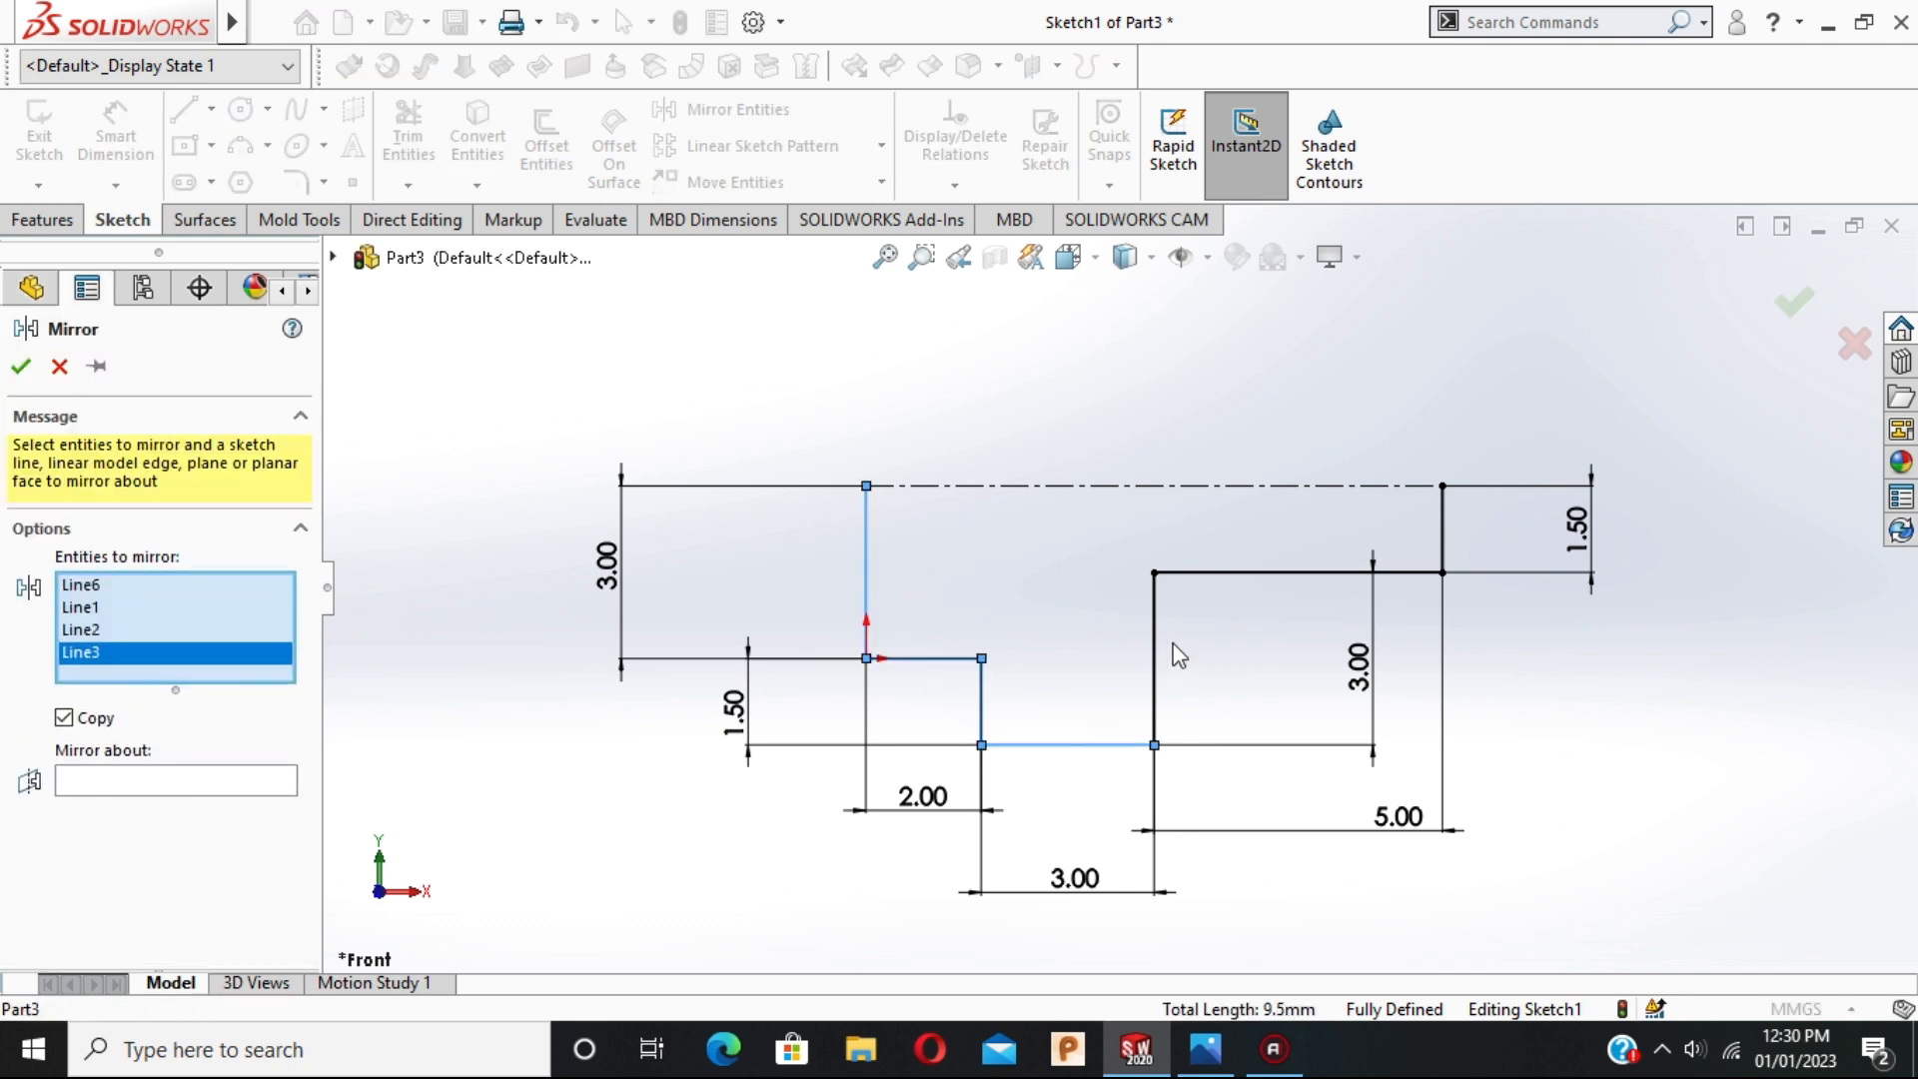
click(1158, 655)
click(1279, 573)
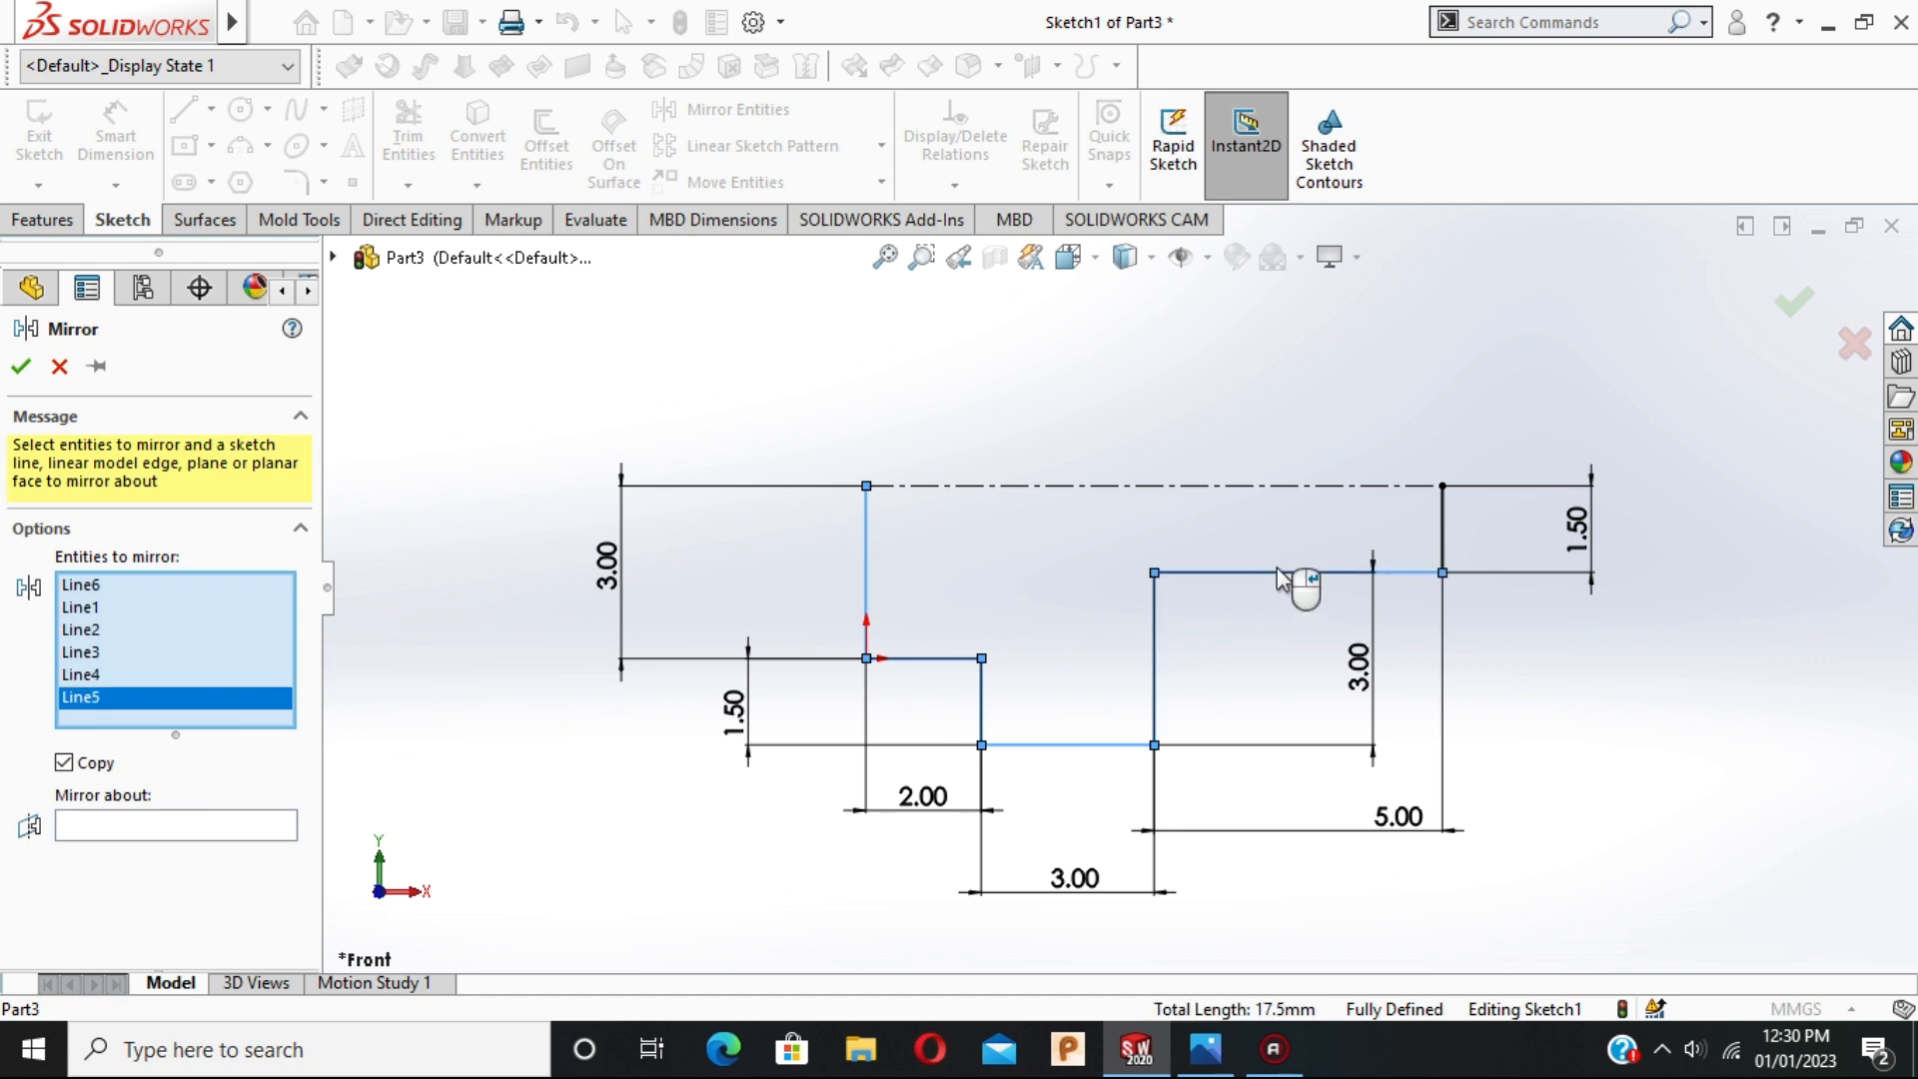
click(1444, 528)
click(266, 851)
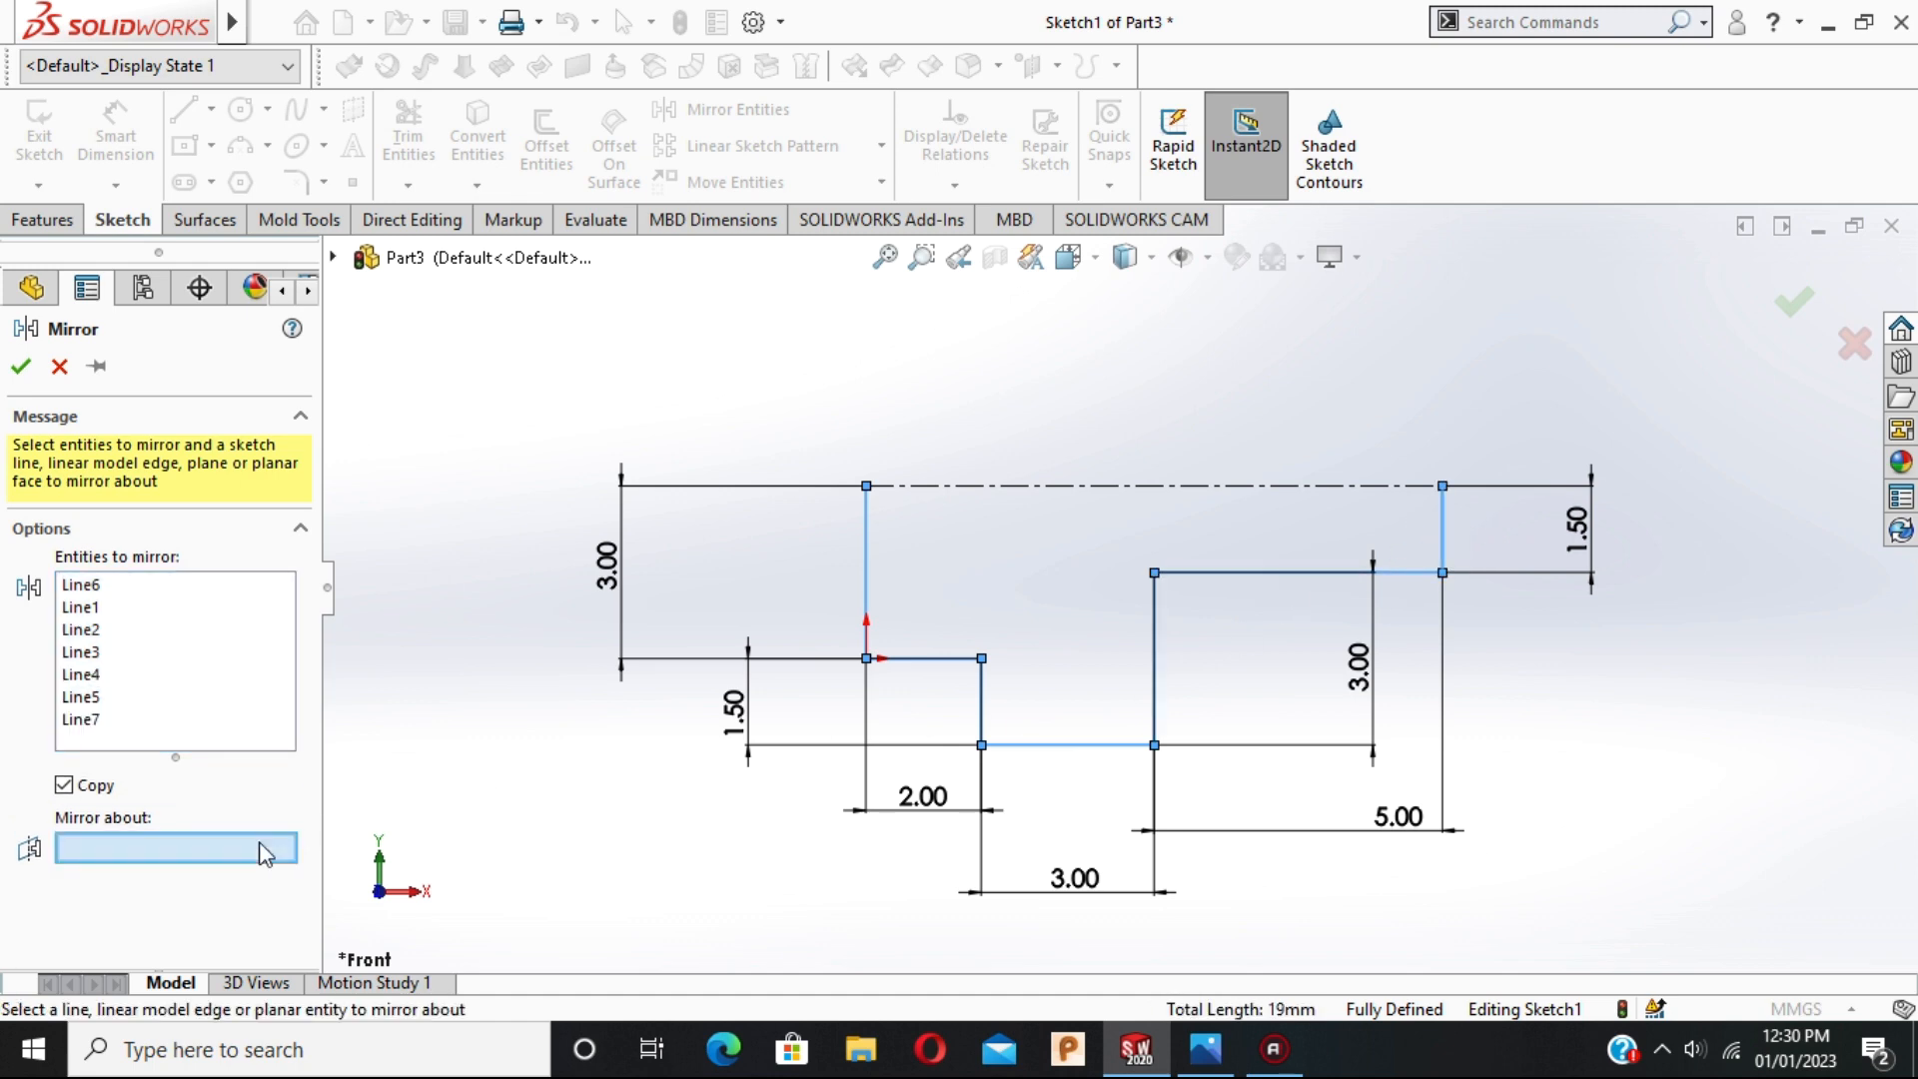
click(985, 486)
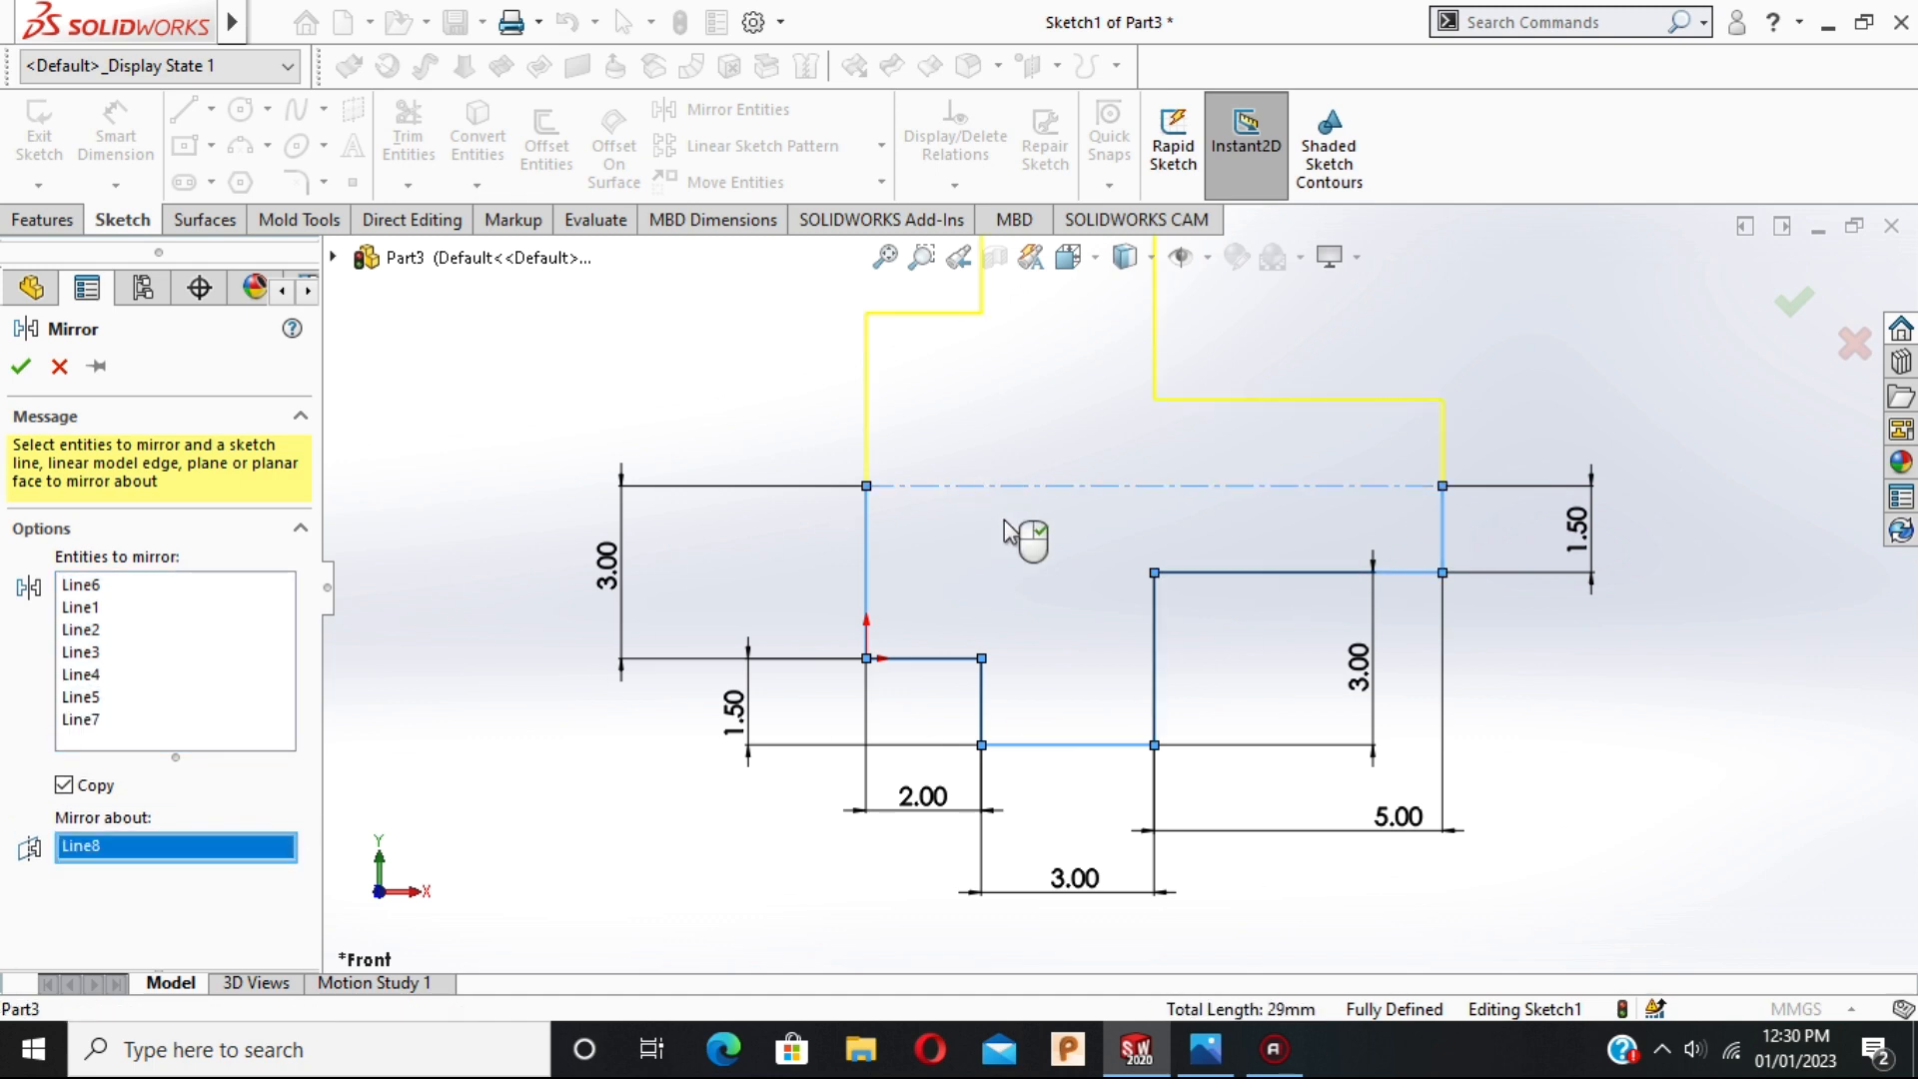
scroll(1116, 587, up, 2)
scroll(1288, 461, down, 1)
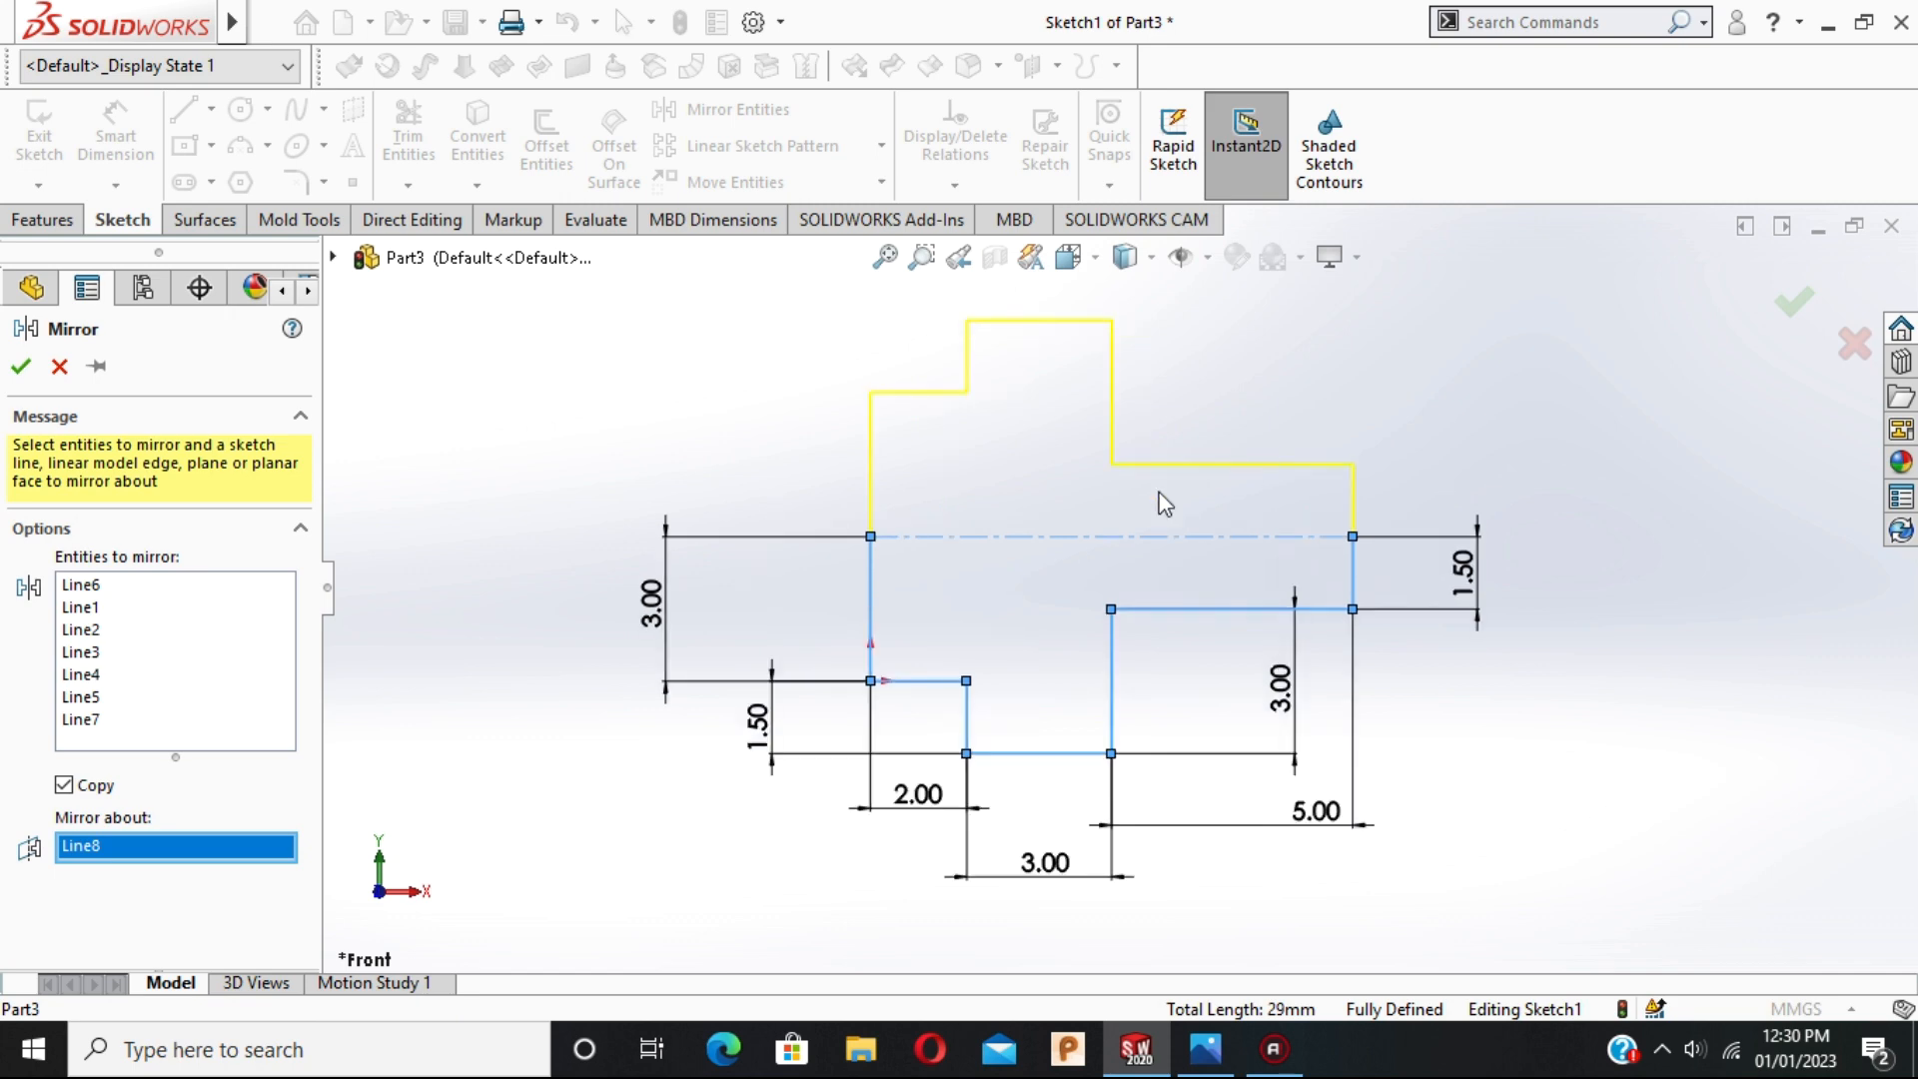
click(18, 369)
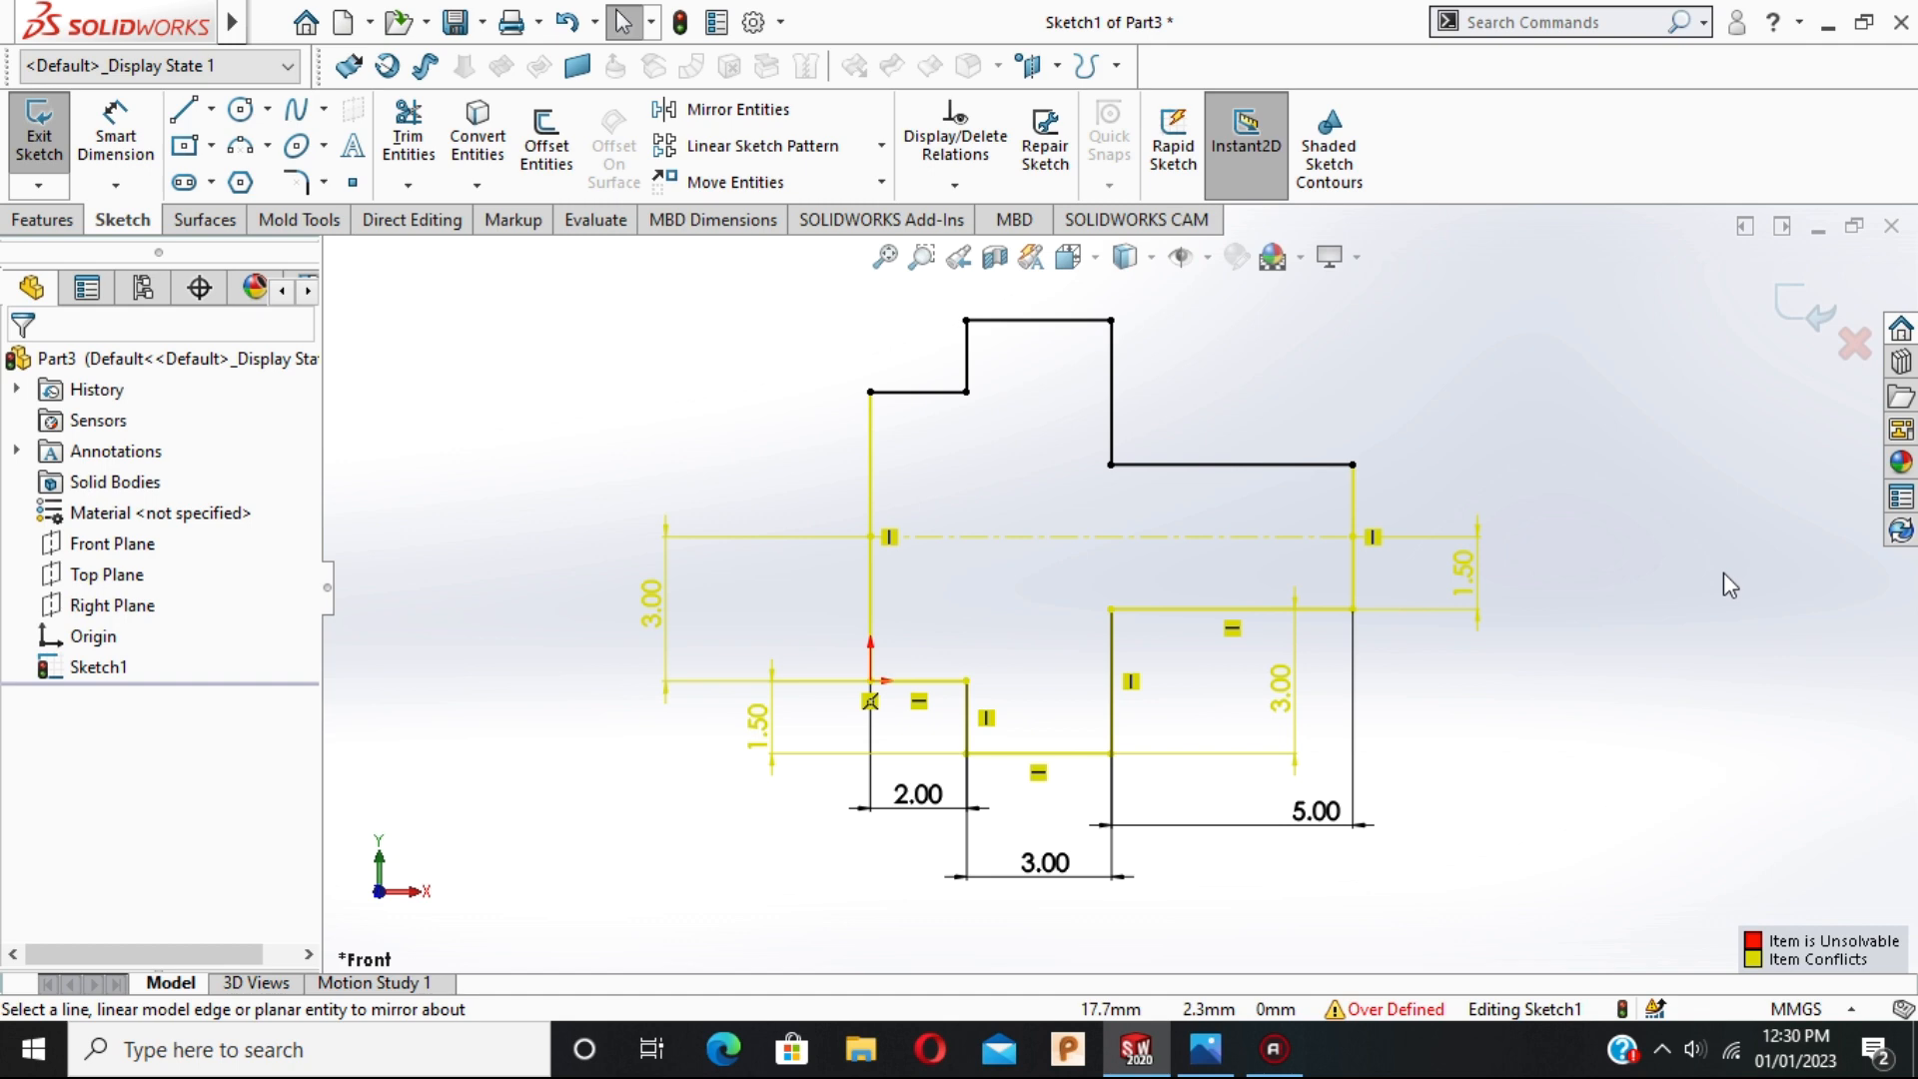
Undo the recent edits from the mirror back to the left vertical line's 3 mm value change.
key(ctrl+z)
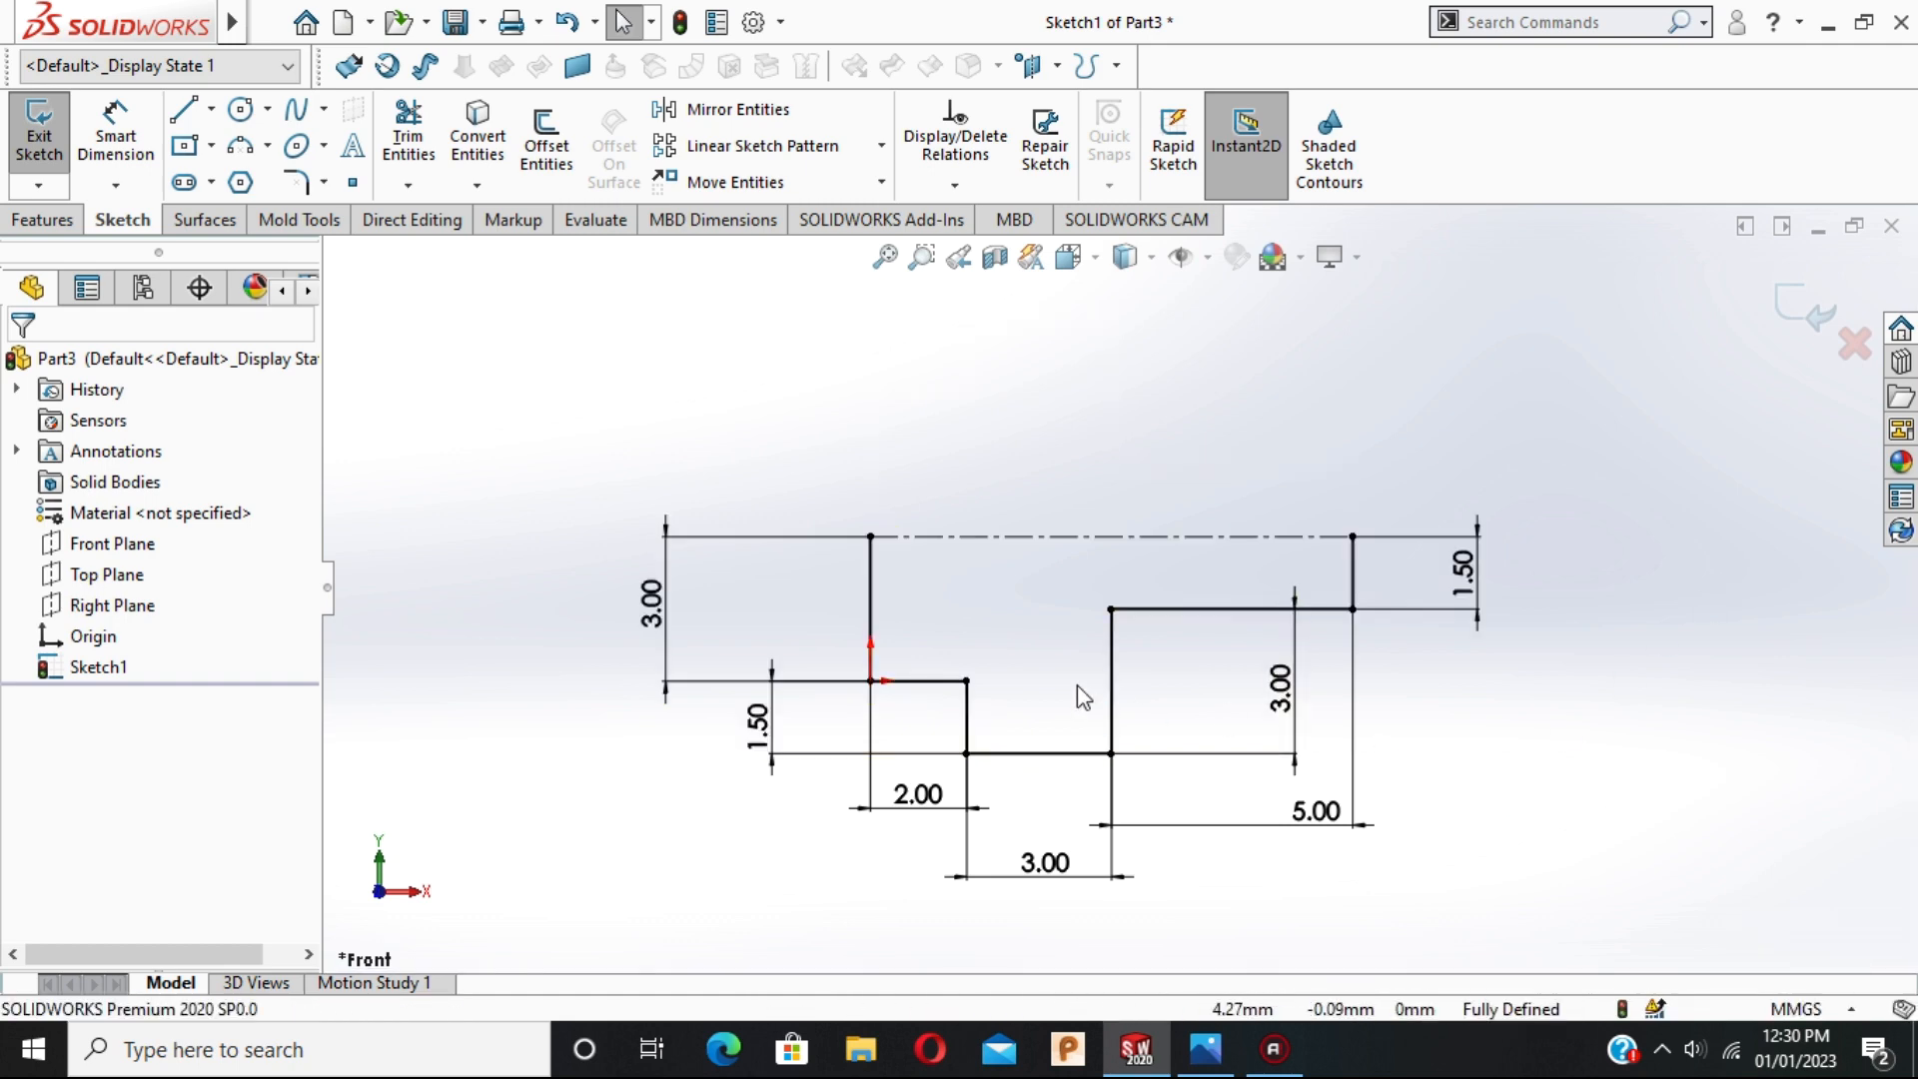
scroll(1125, 623, down, 1)
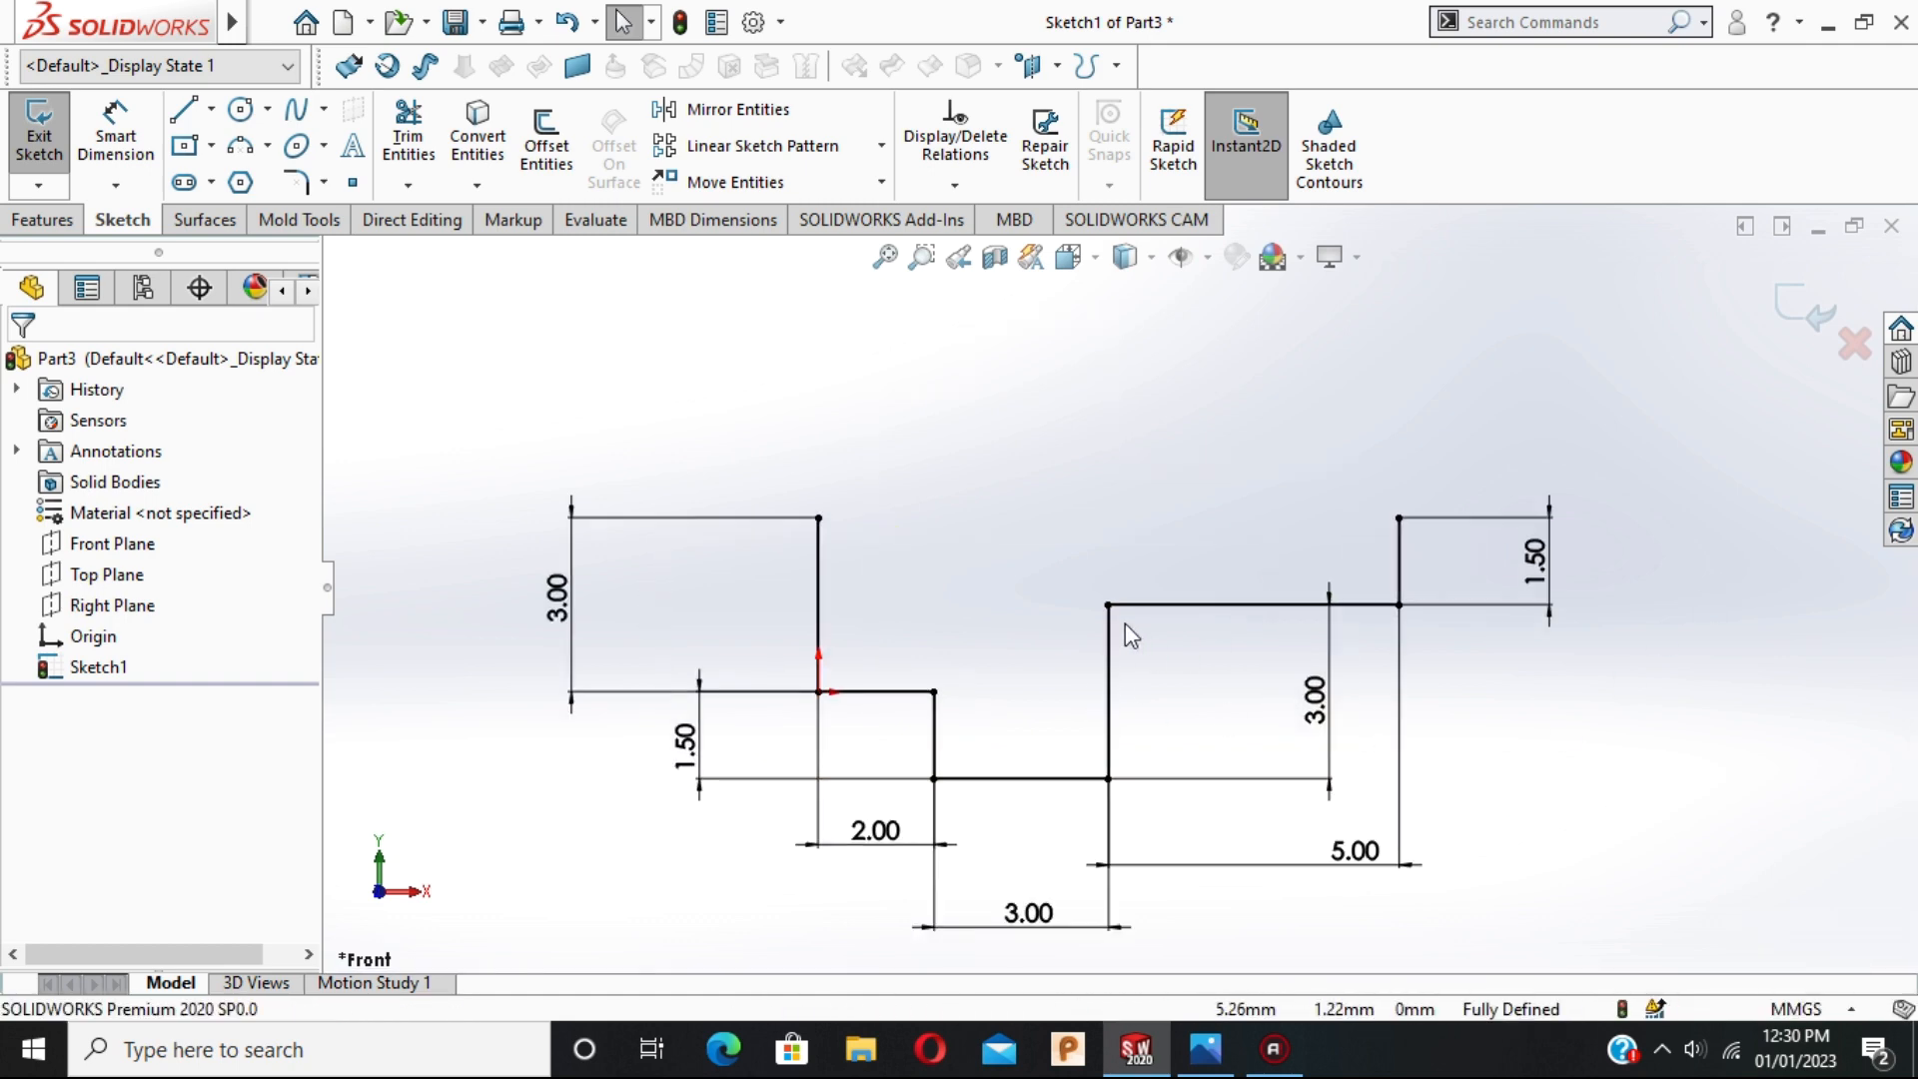
key(ctrl+z)
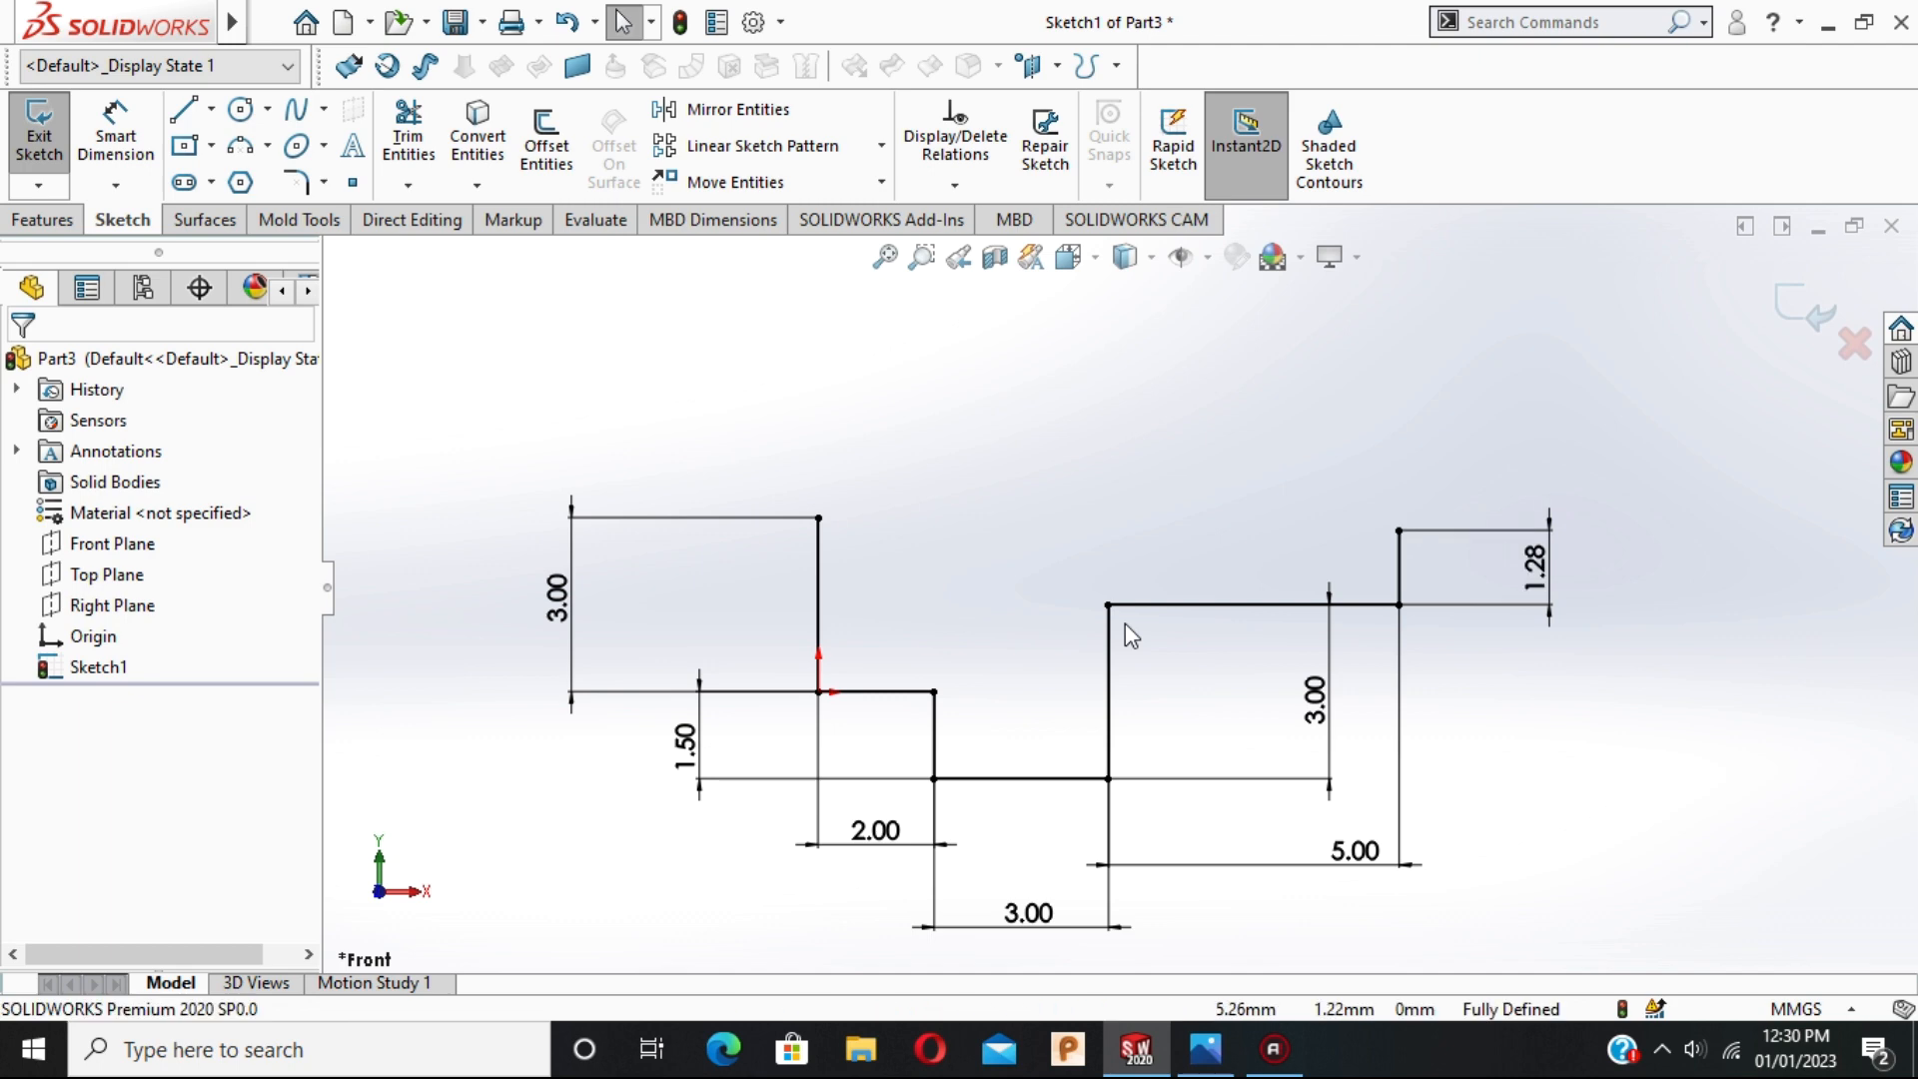
key(ctrl+z)
scroll(1124, 623, down, 1)
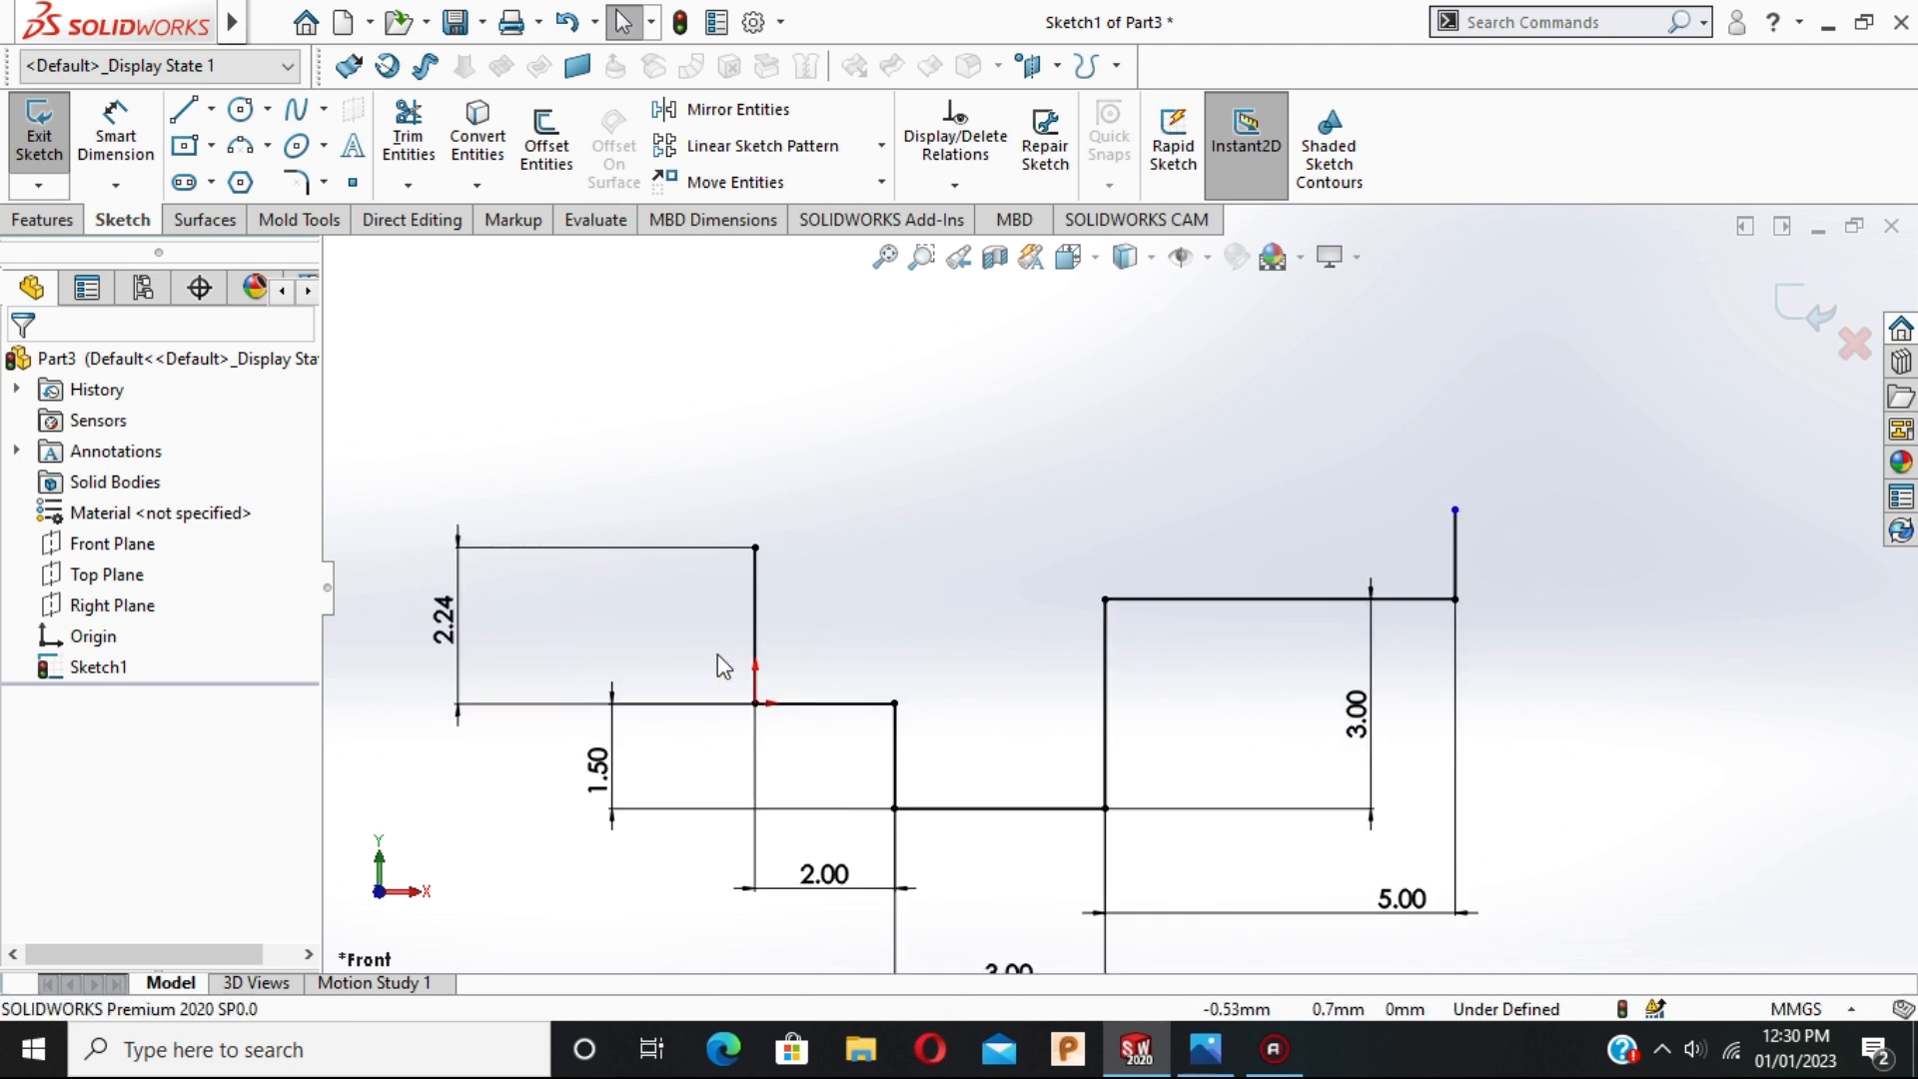
Set the length dimension of the vertical line above the origin to 3 mm.
scroll(717, 657, up, 2)
double_click(647, 613)
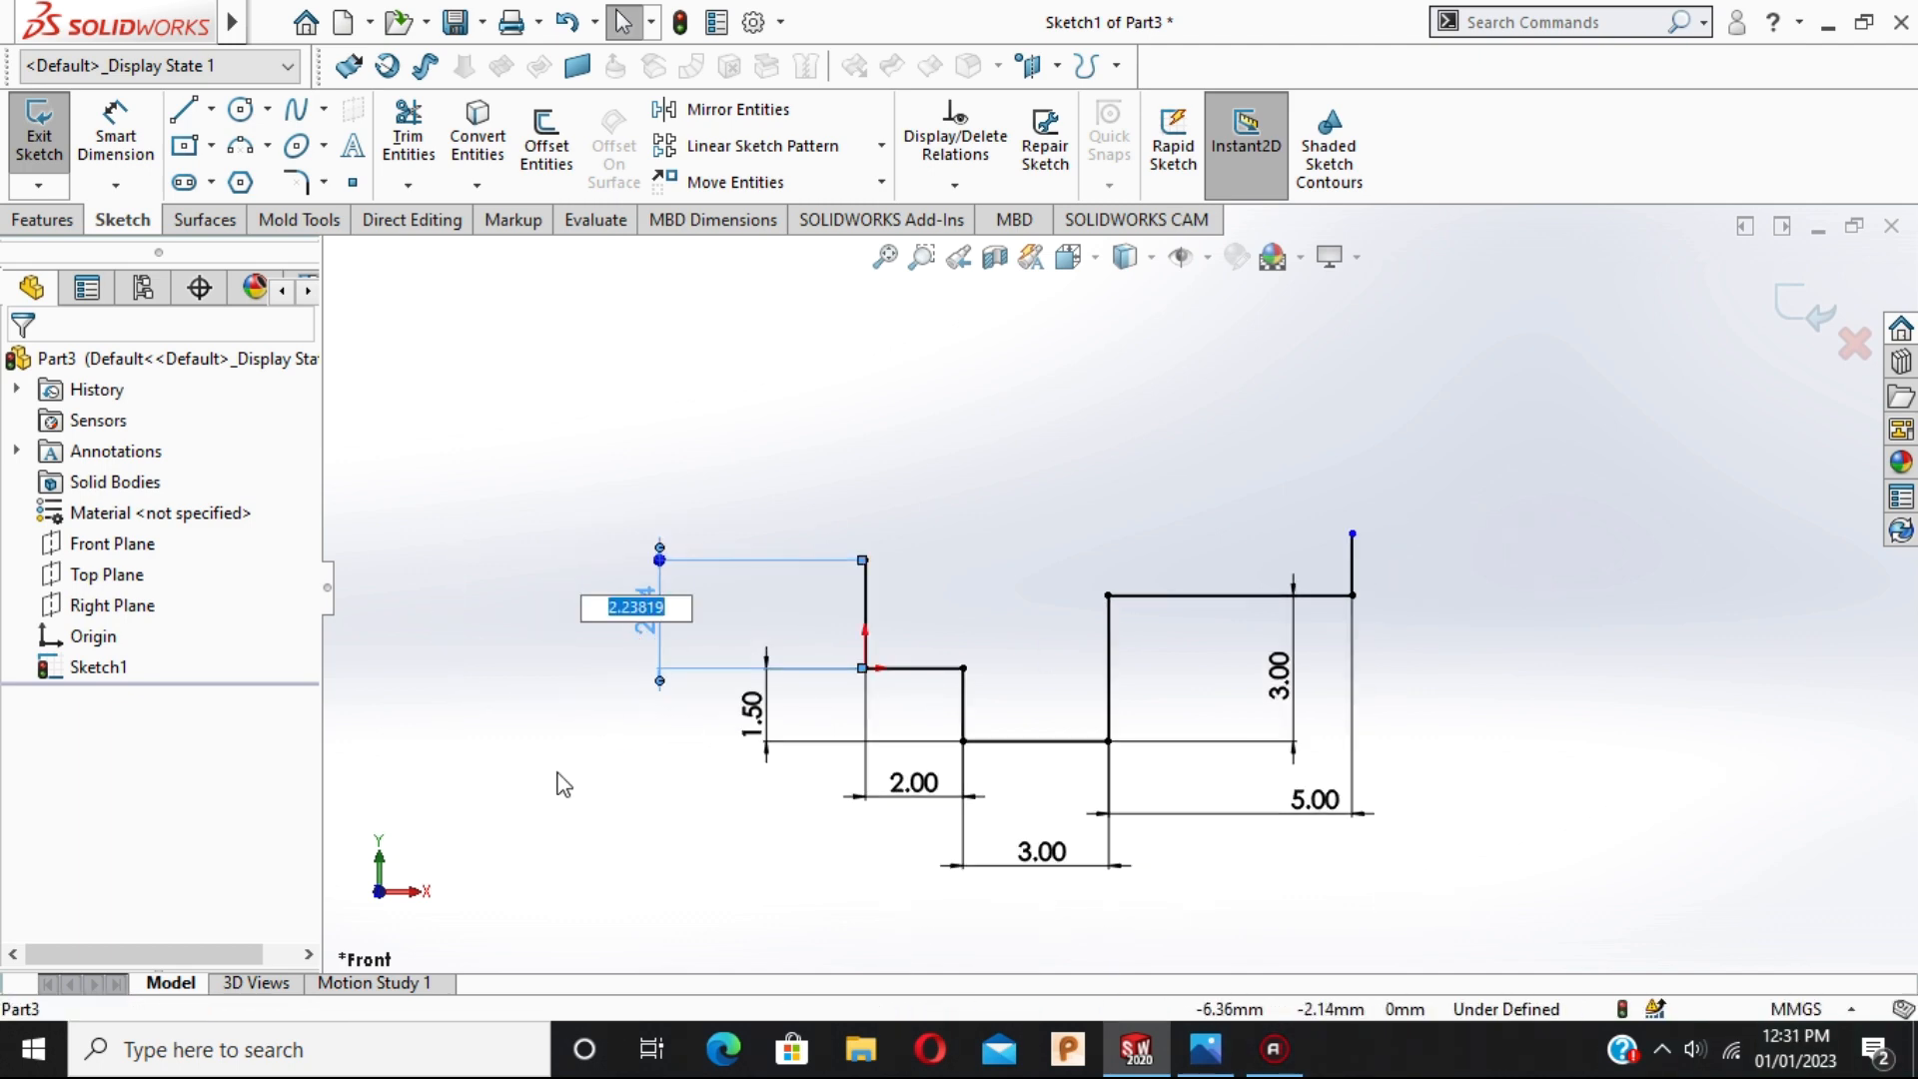
key(Return)
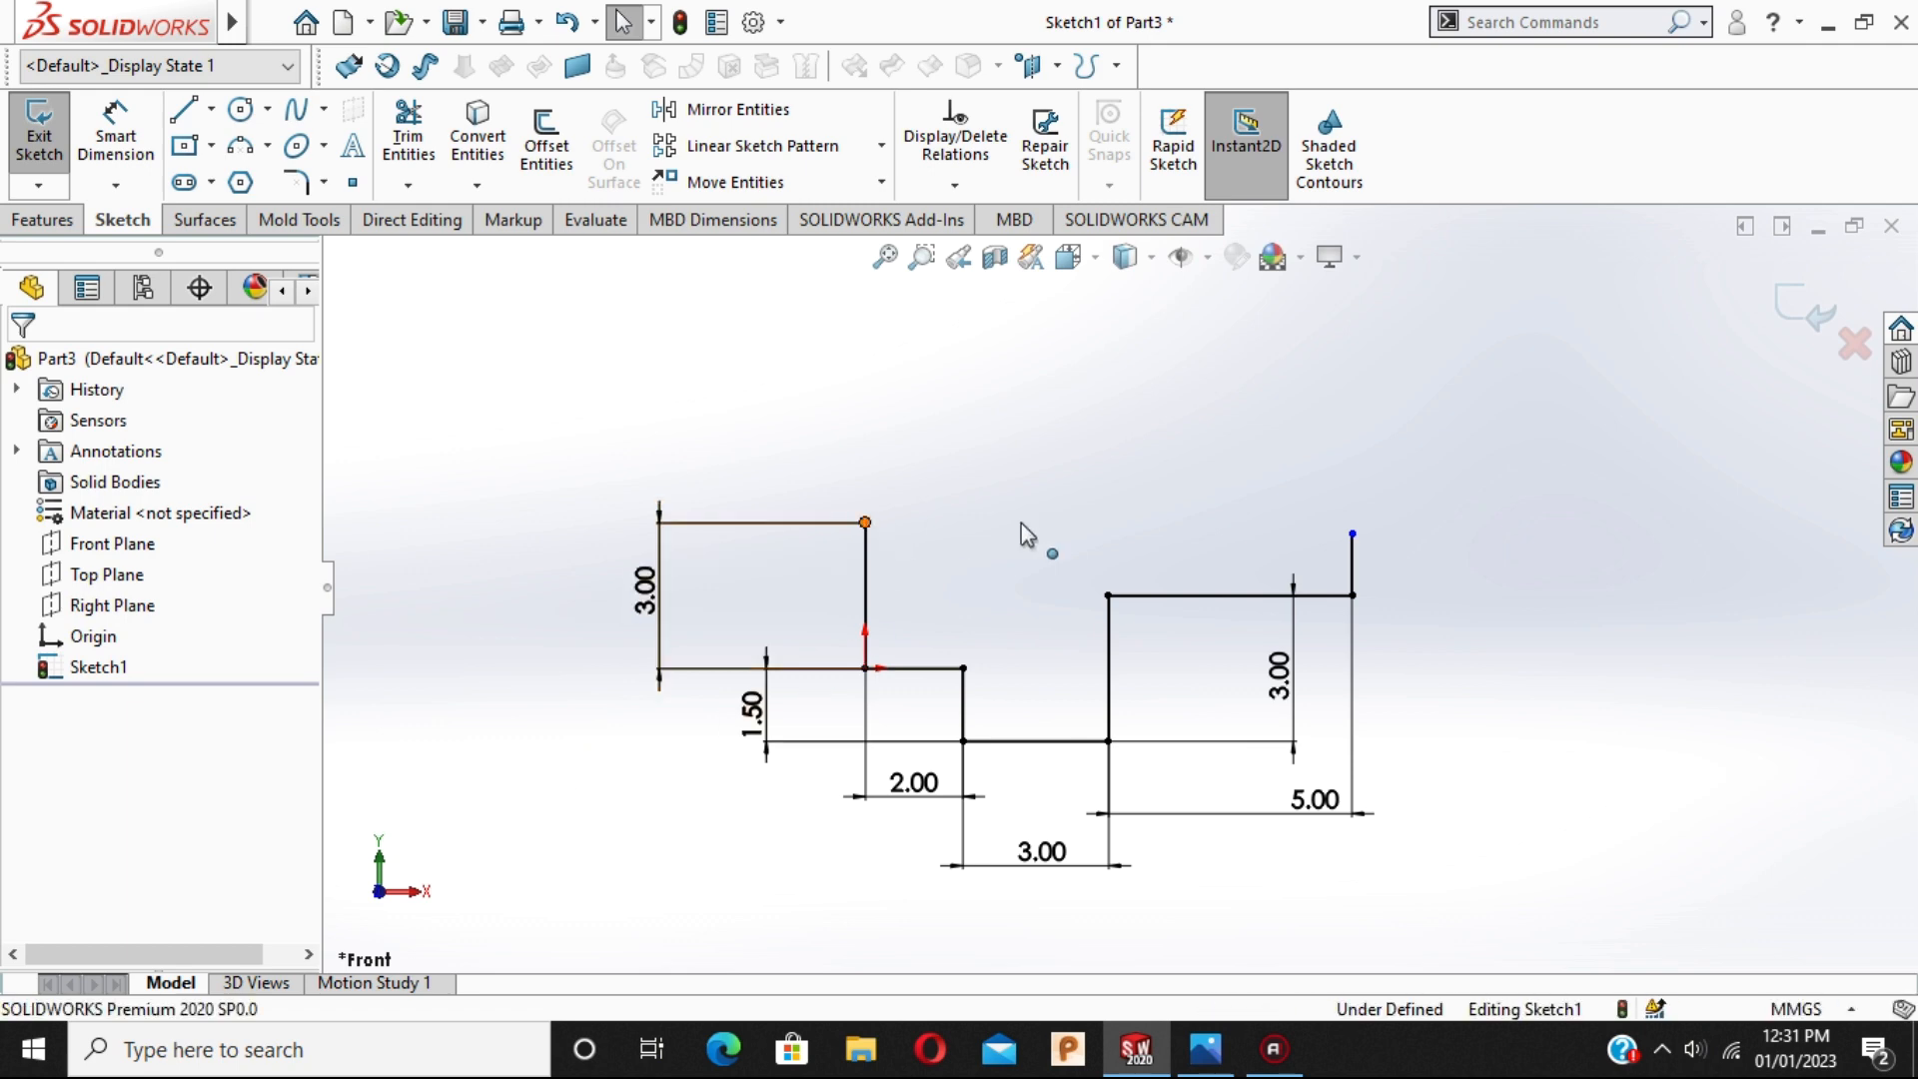
Add a Horizontal relation between the top endpoints of the left and right vertical lines.
click(1353, 533)
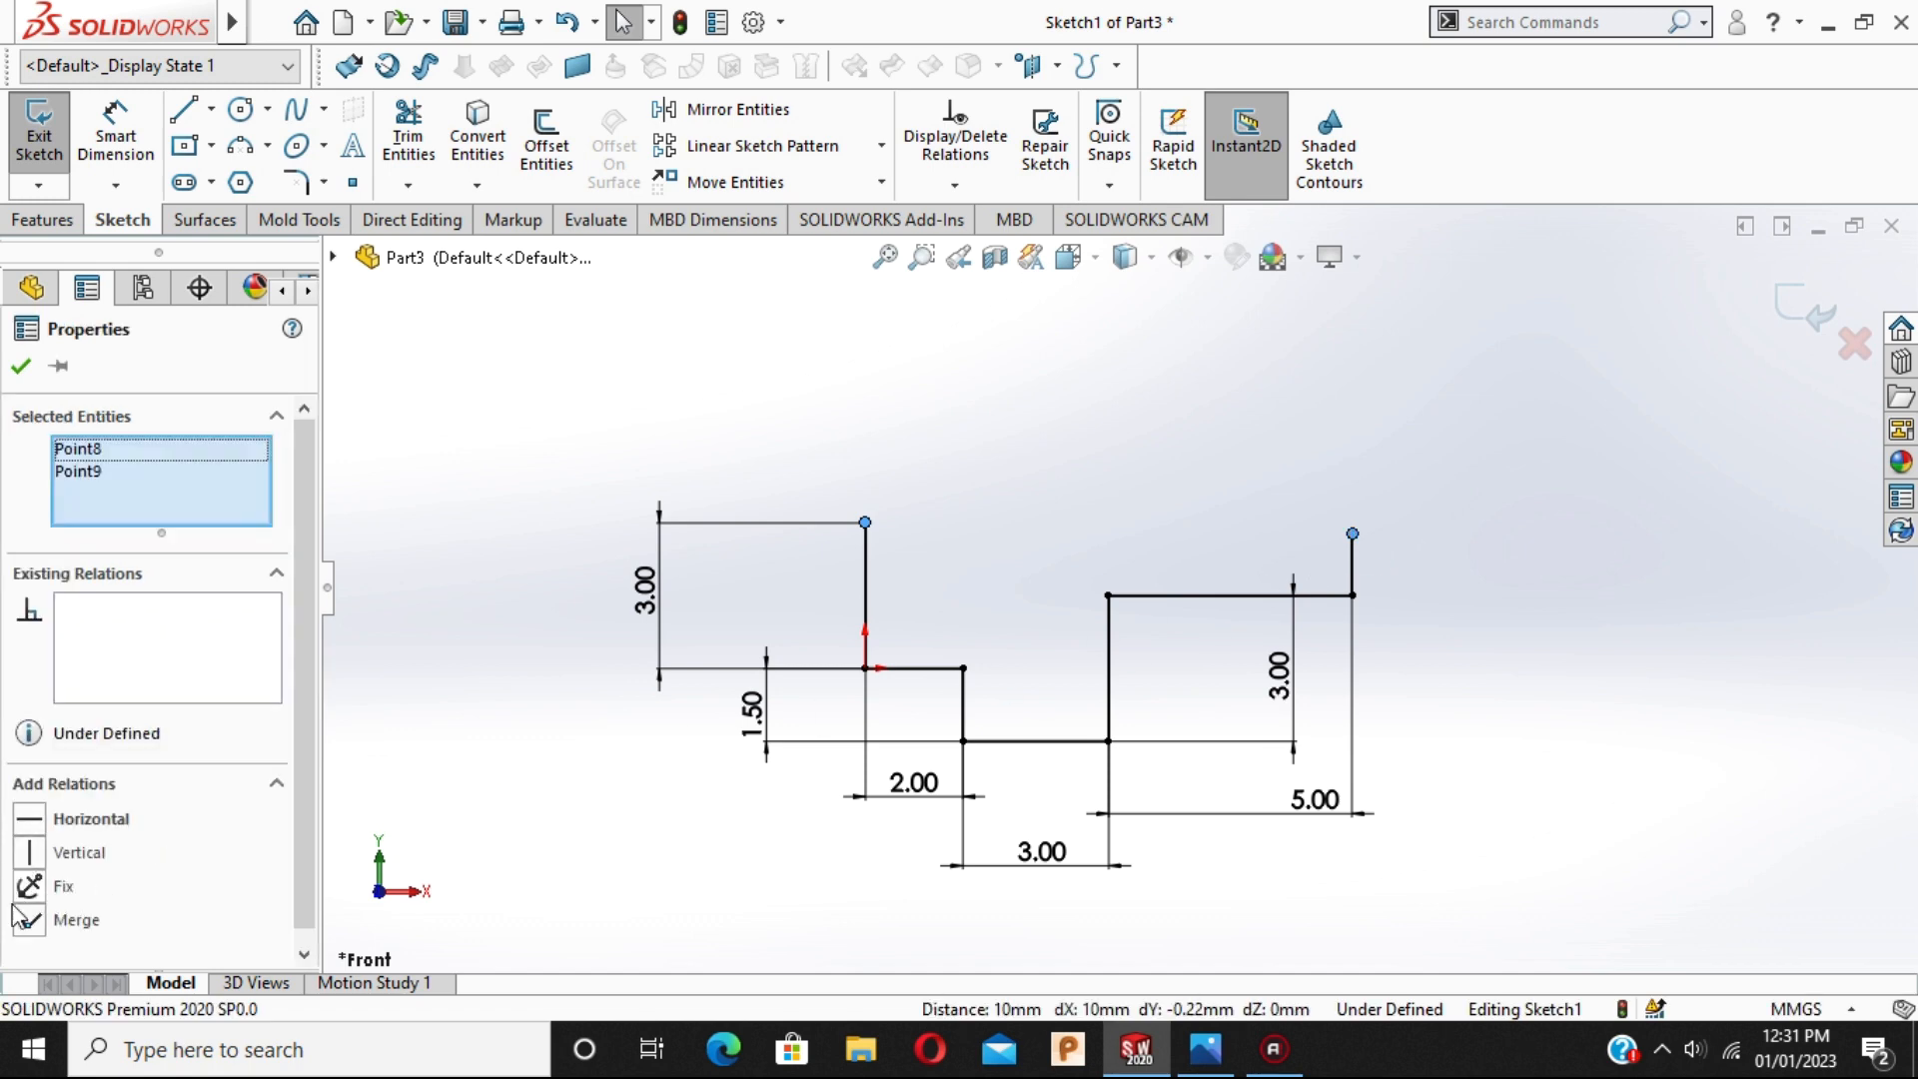
click(30, 819)
click(20, 368)
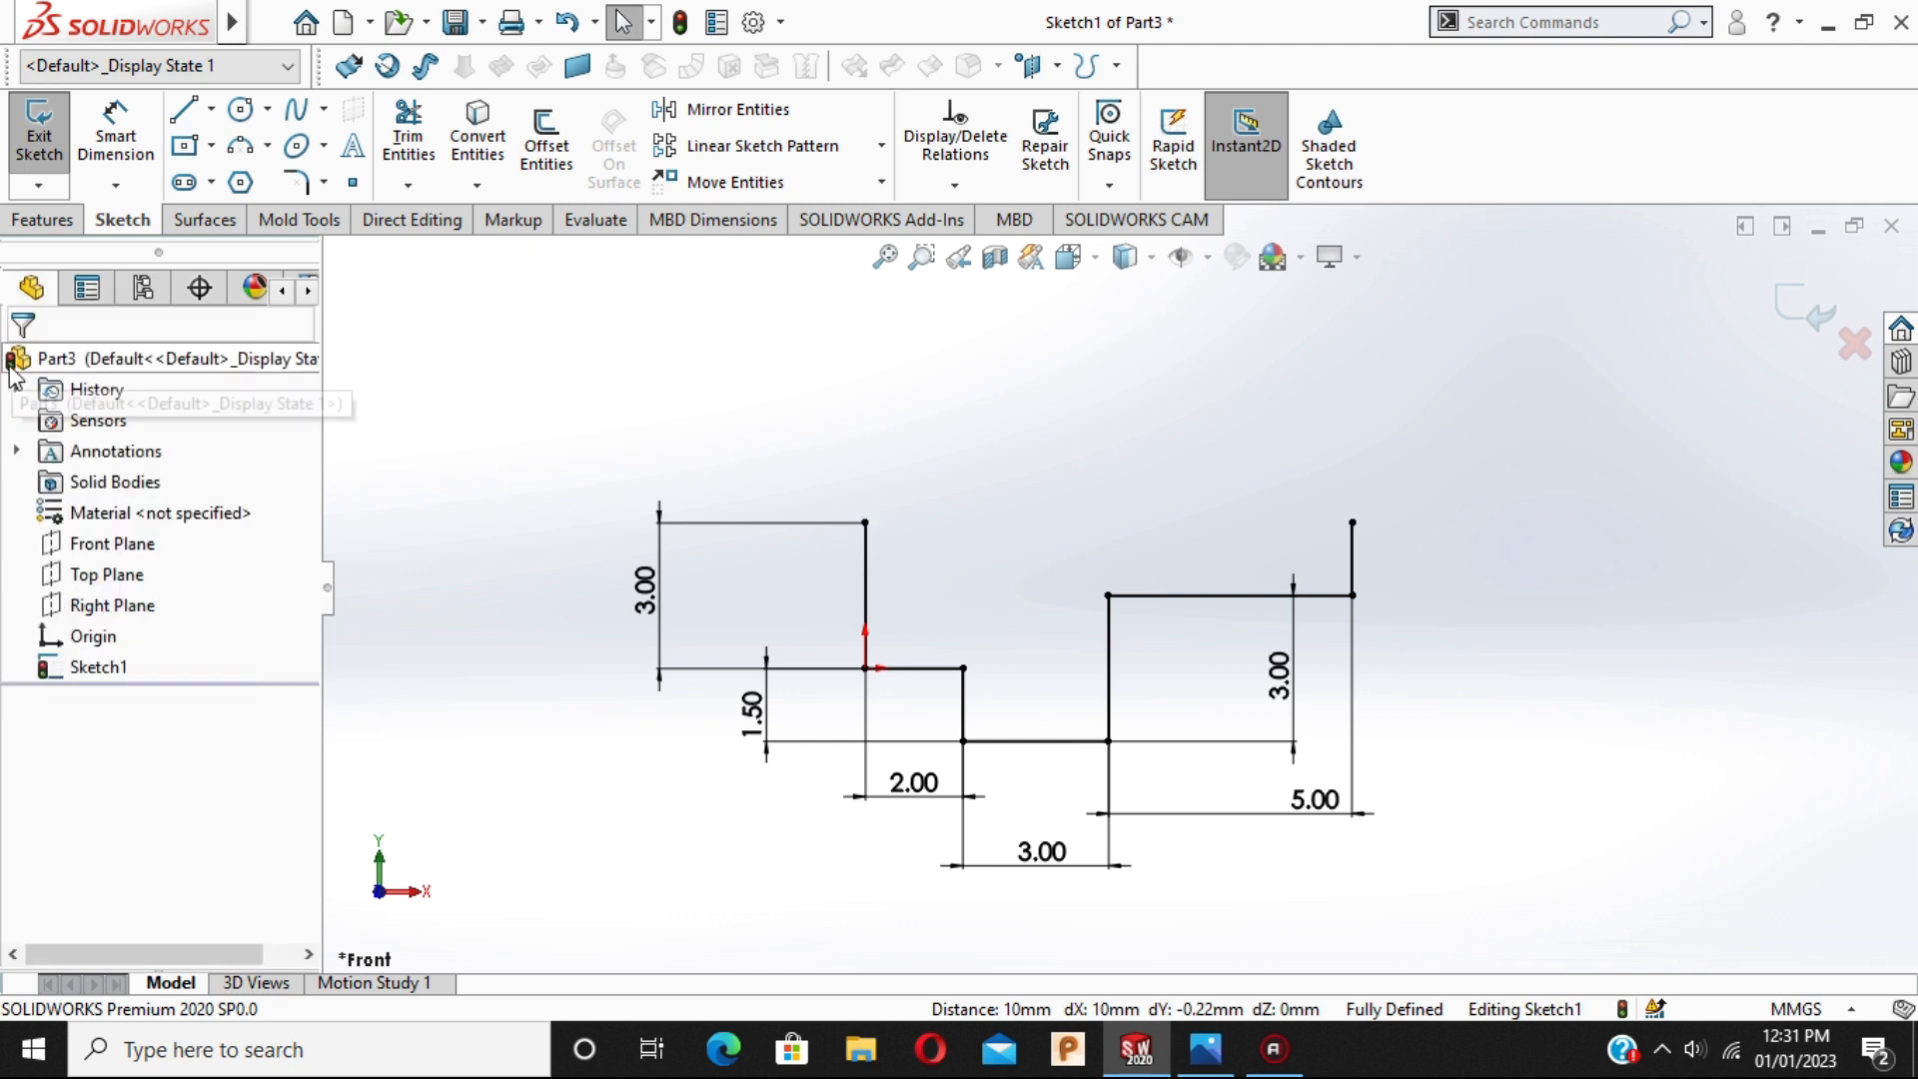
Check the length of the short vertical line at the profile's right end with a Smart Dimension preview.
click(138, 146)
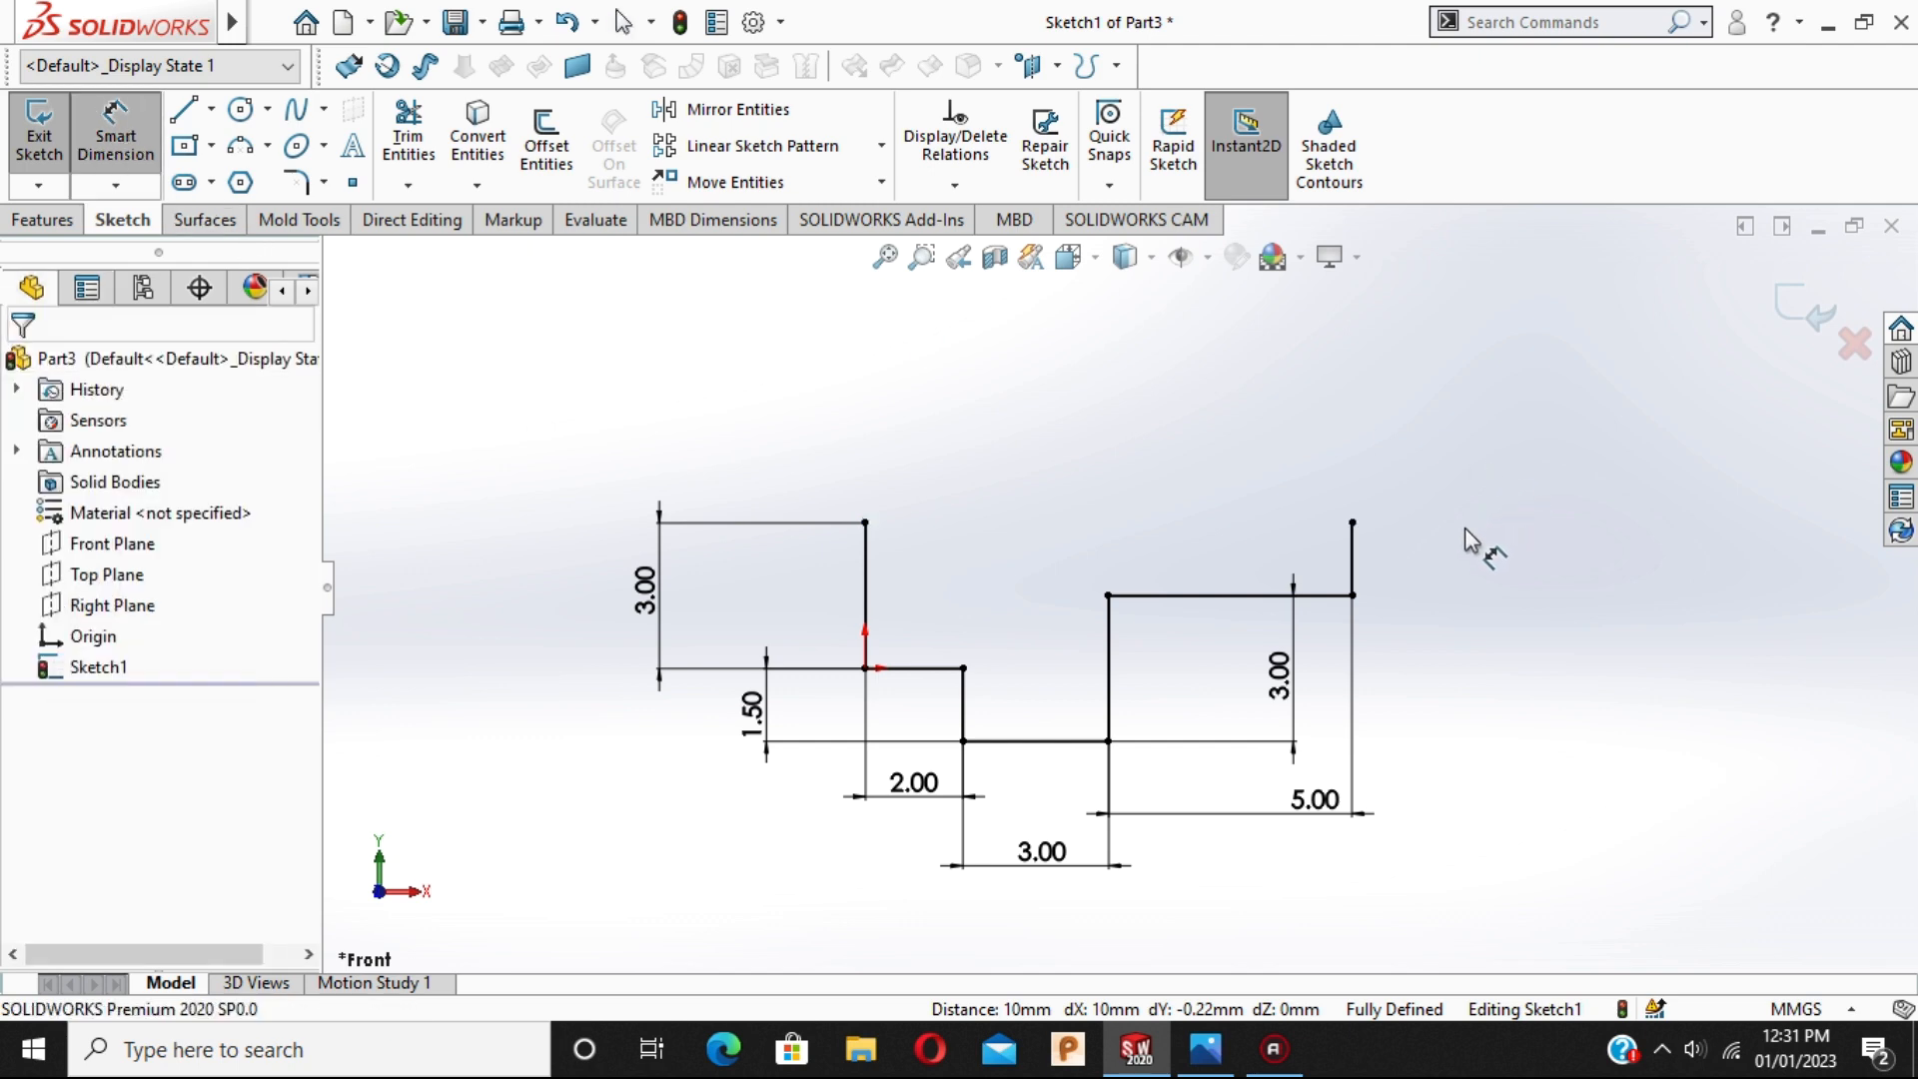
click(1353, 557)
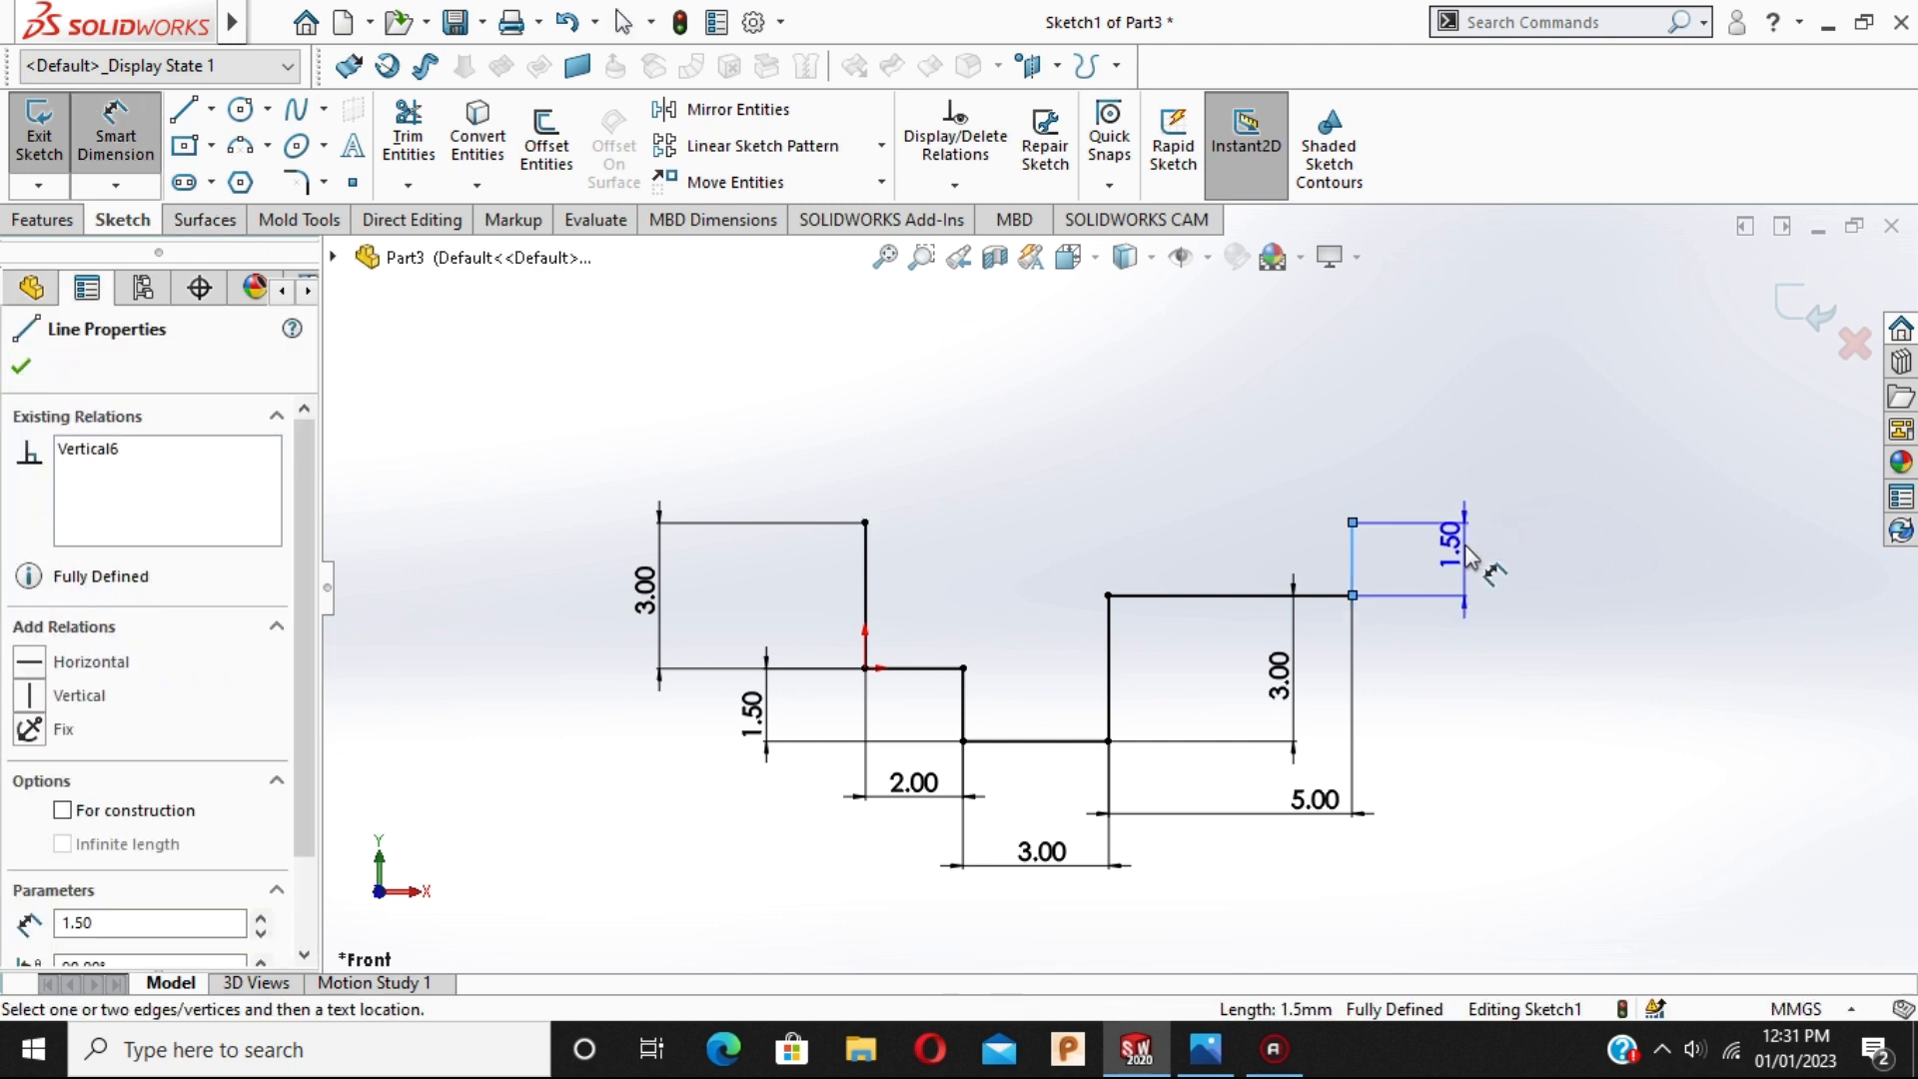
key(Escape)
key(Escape)
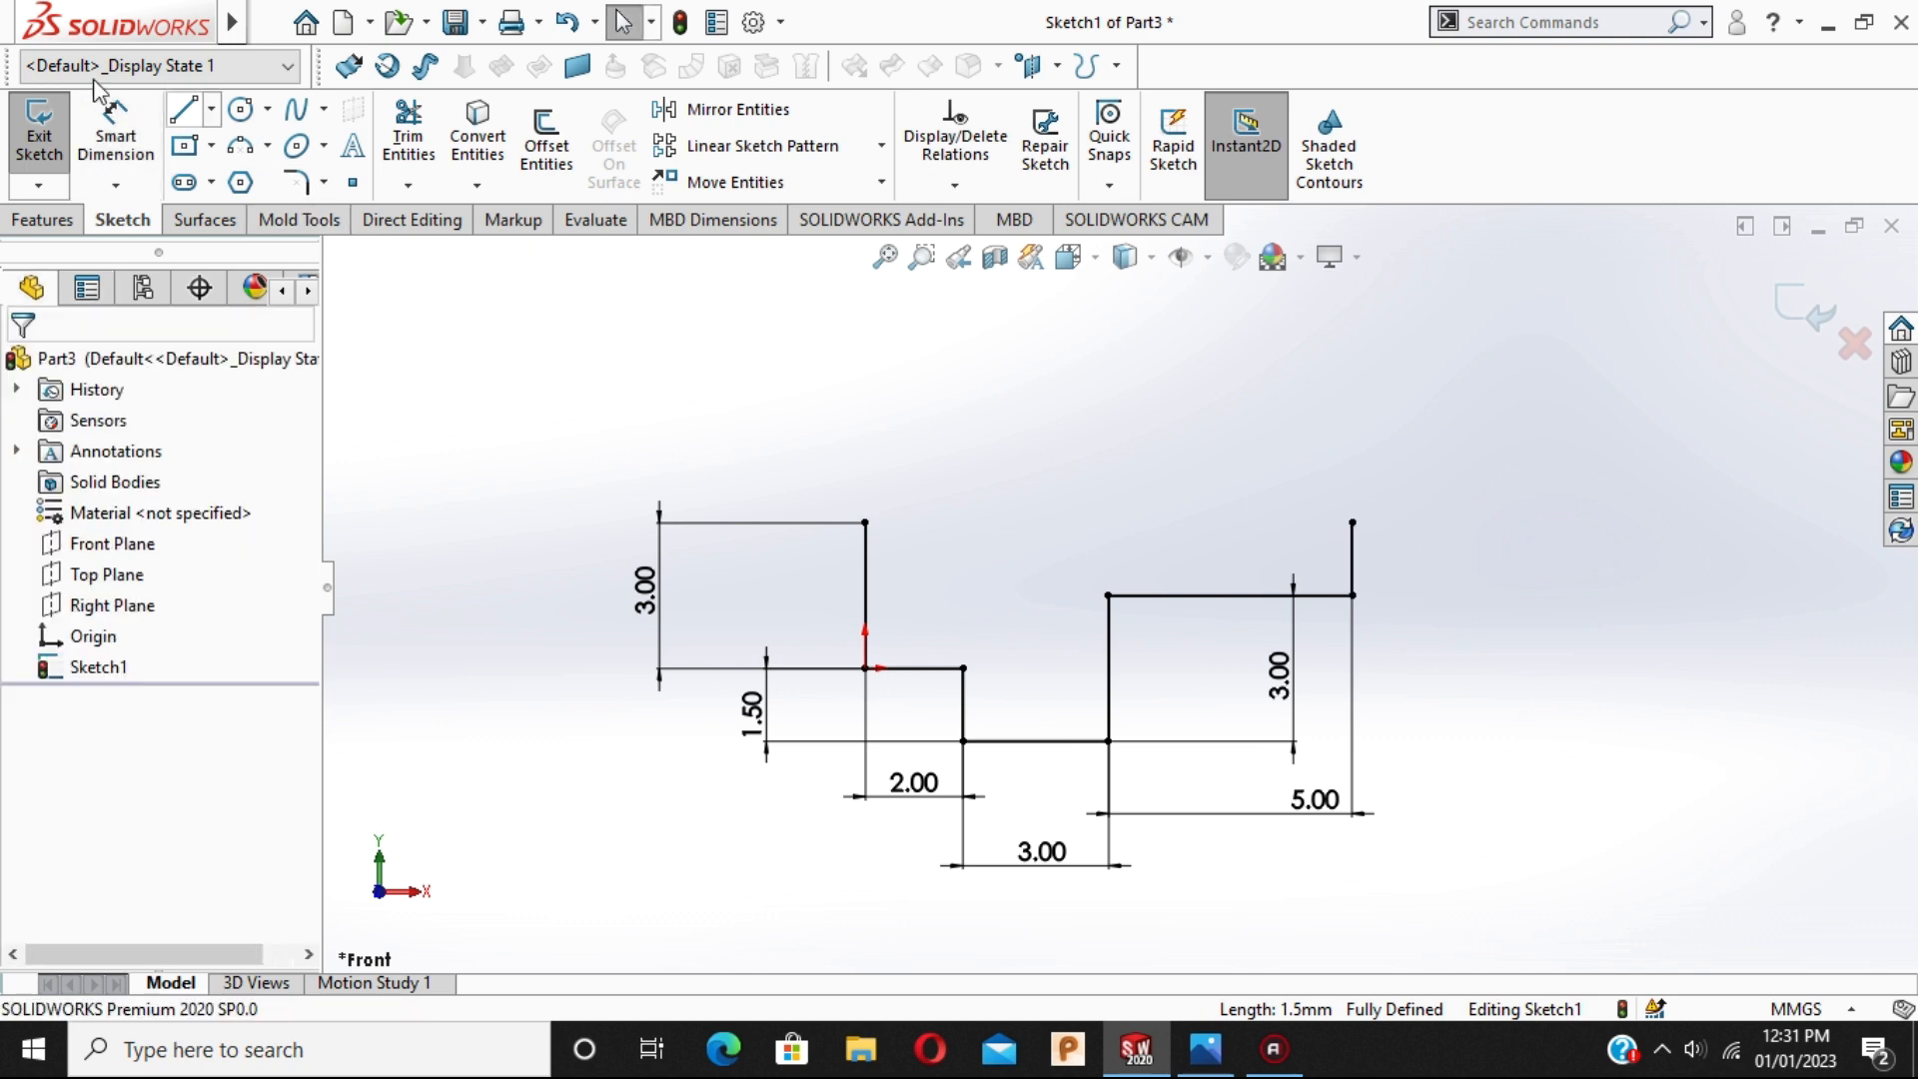
Draw a horizontal centerline through the top endpoints of both outer vertical lines, starting about 1.2 mm left of the profile and extending past its right end.
click(212, 109)
click(257, 176)
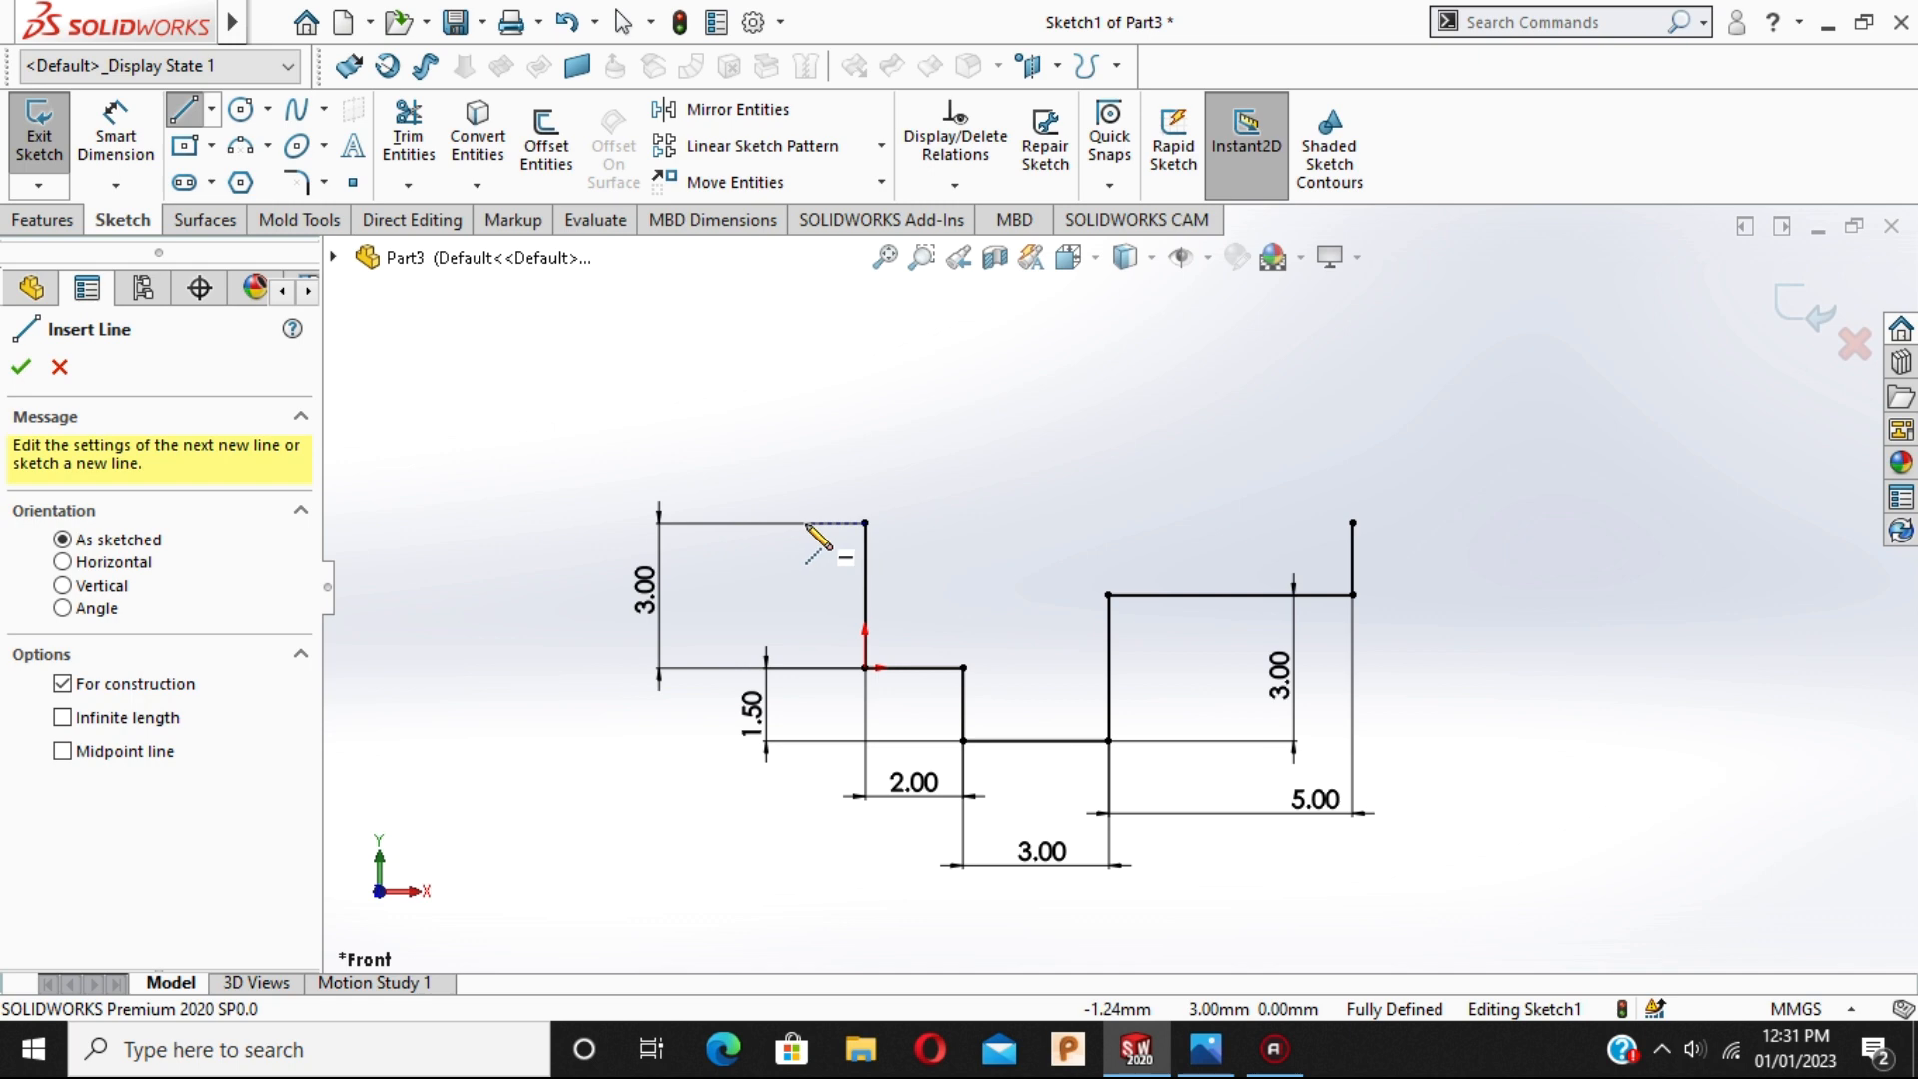
click(807, 522)
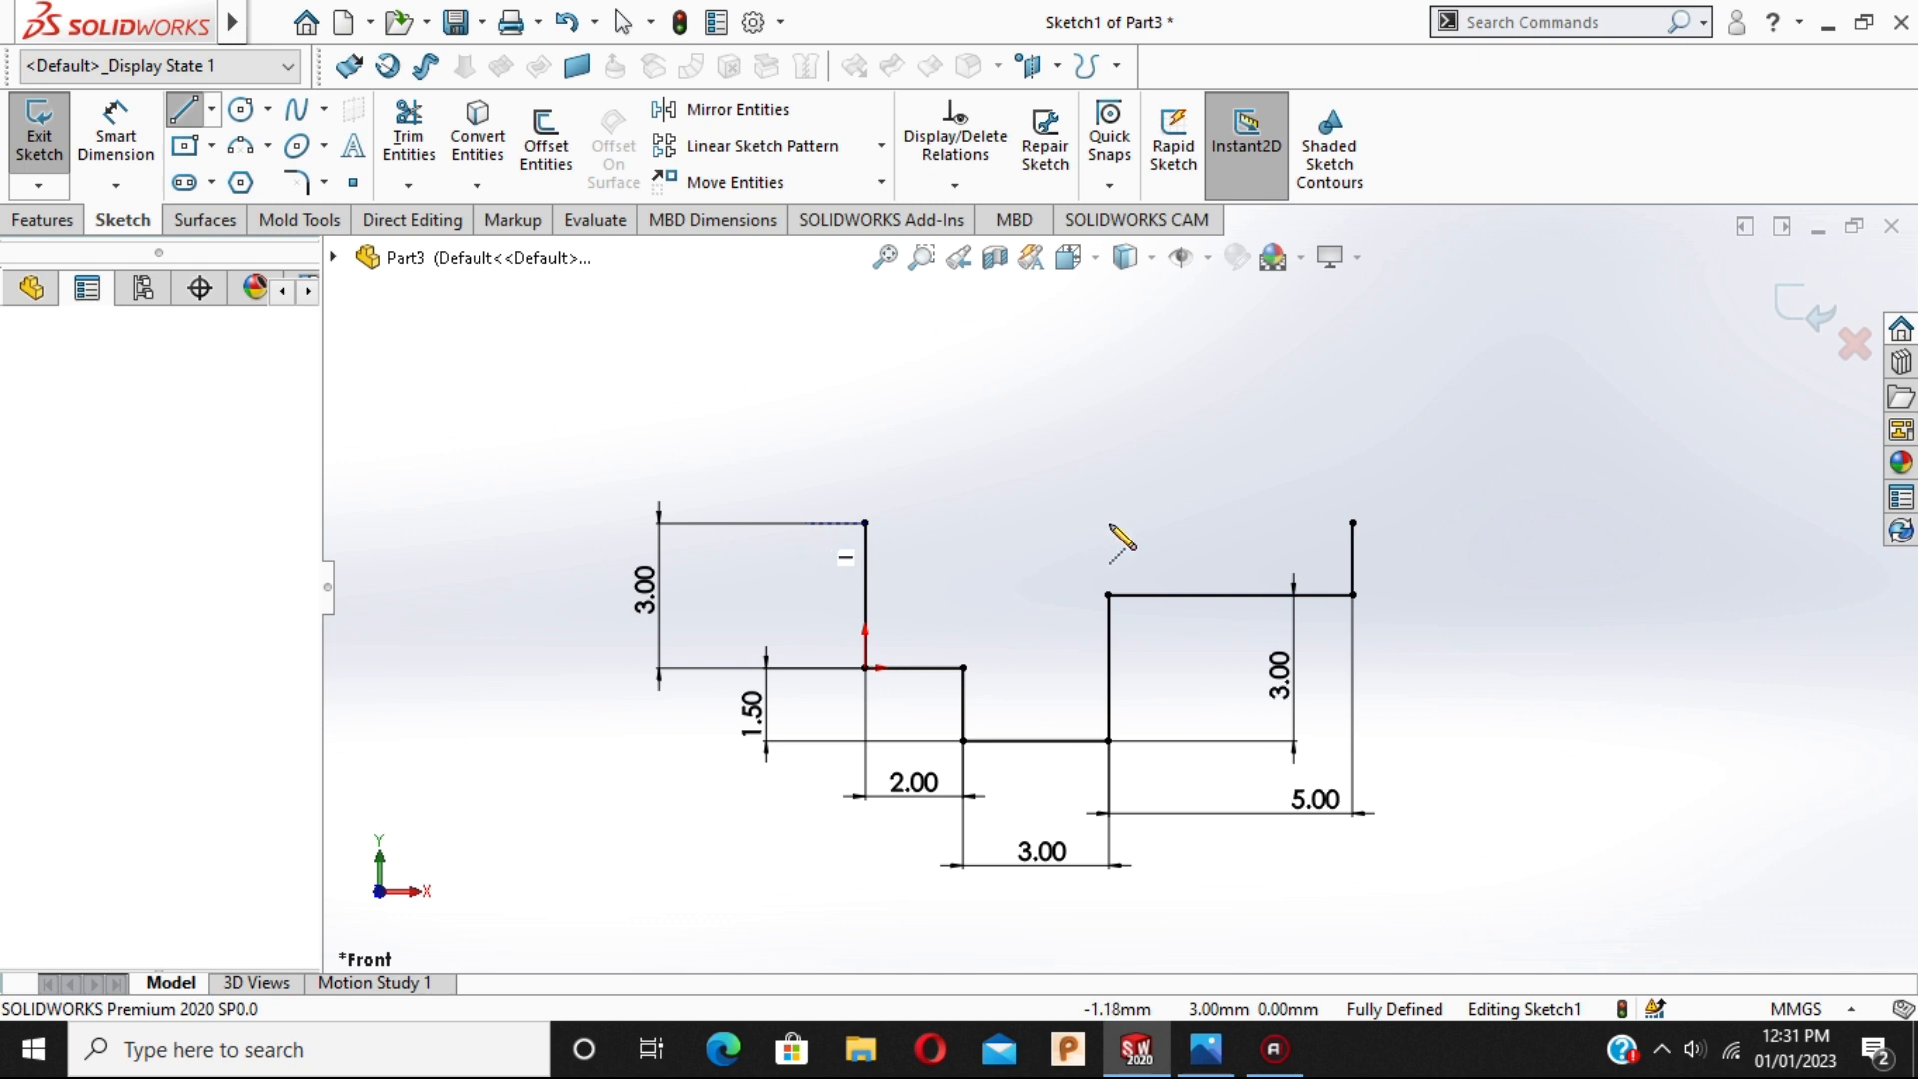
click(1455, 523)
key(Escape)
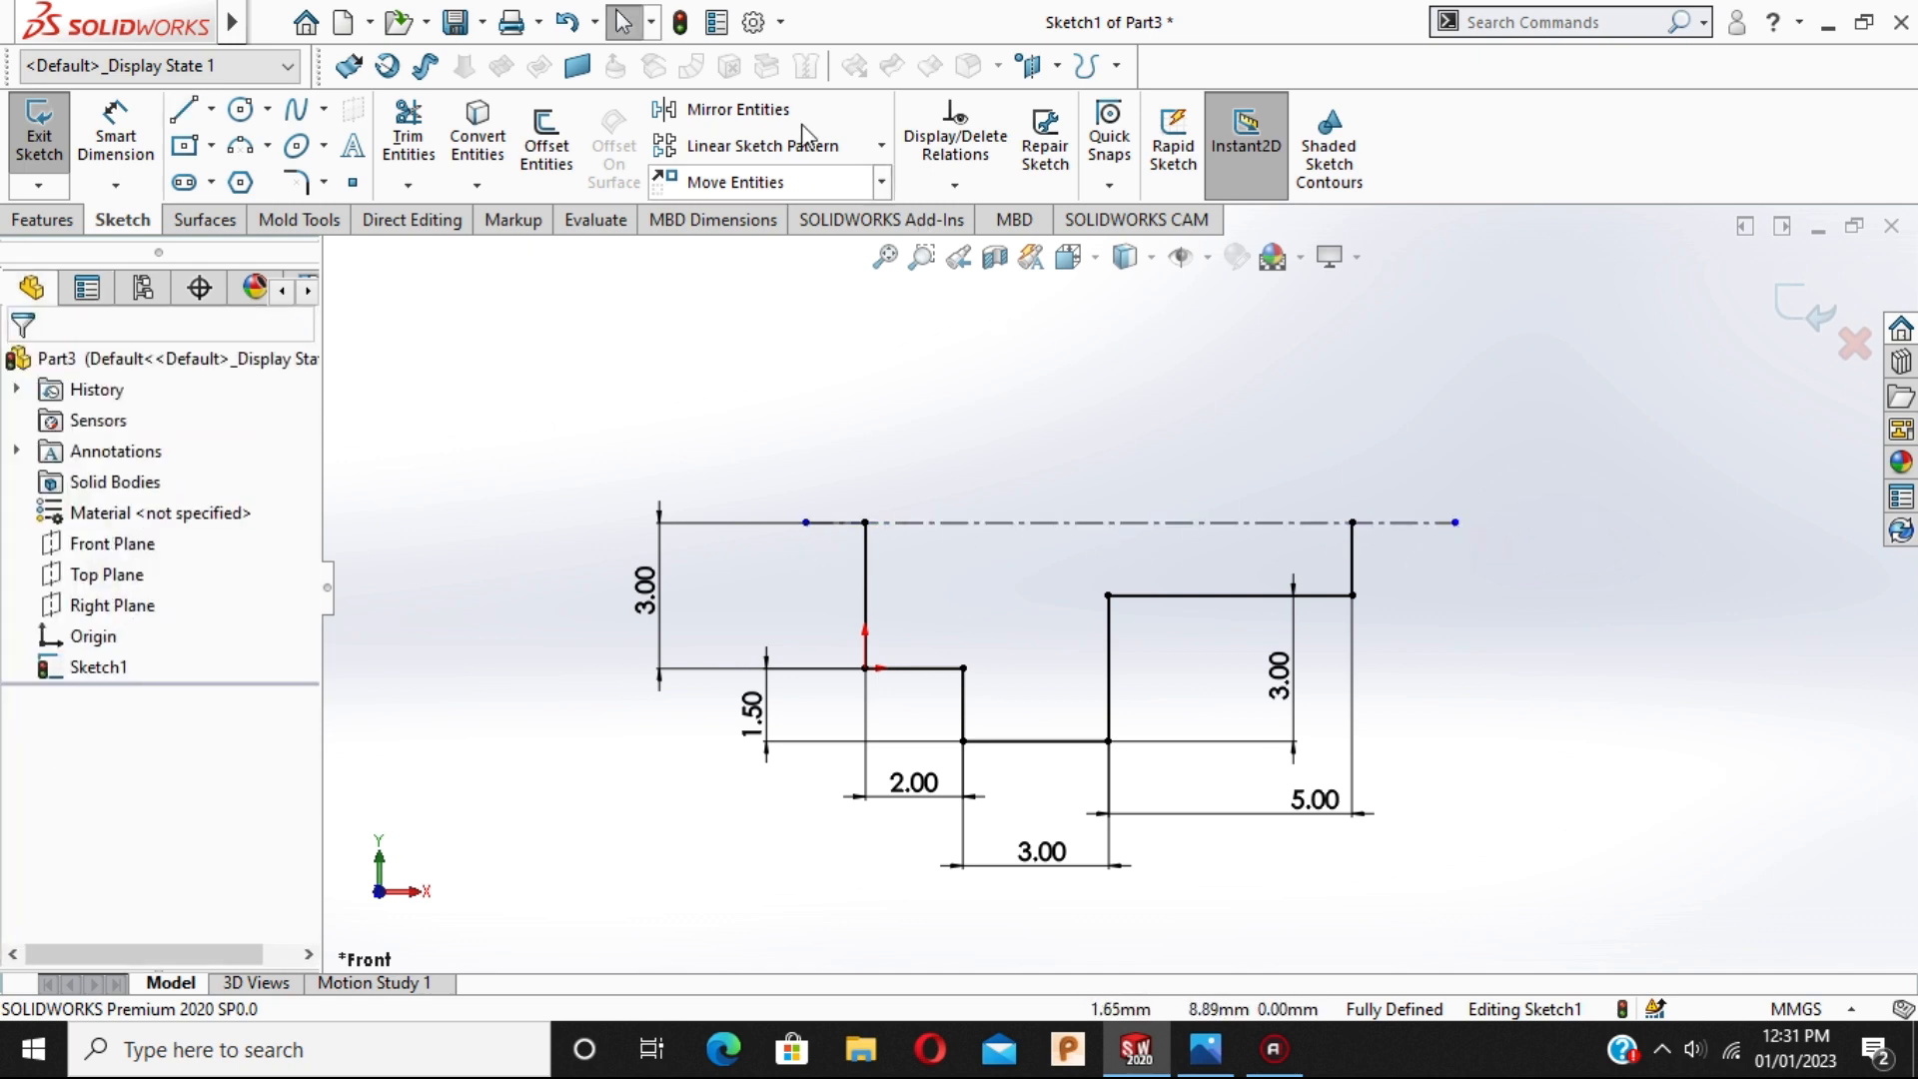
Mirror the seven stepped profile lines about the new horizontal centerline, keeping the originals, to close the profile.
click(739, 109)
click(863, 556)
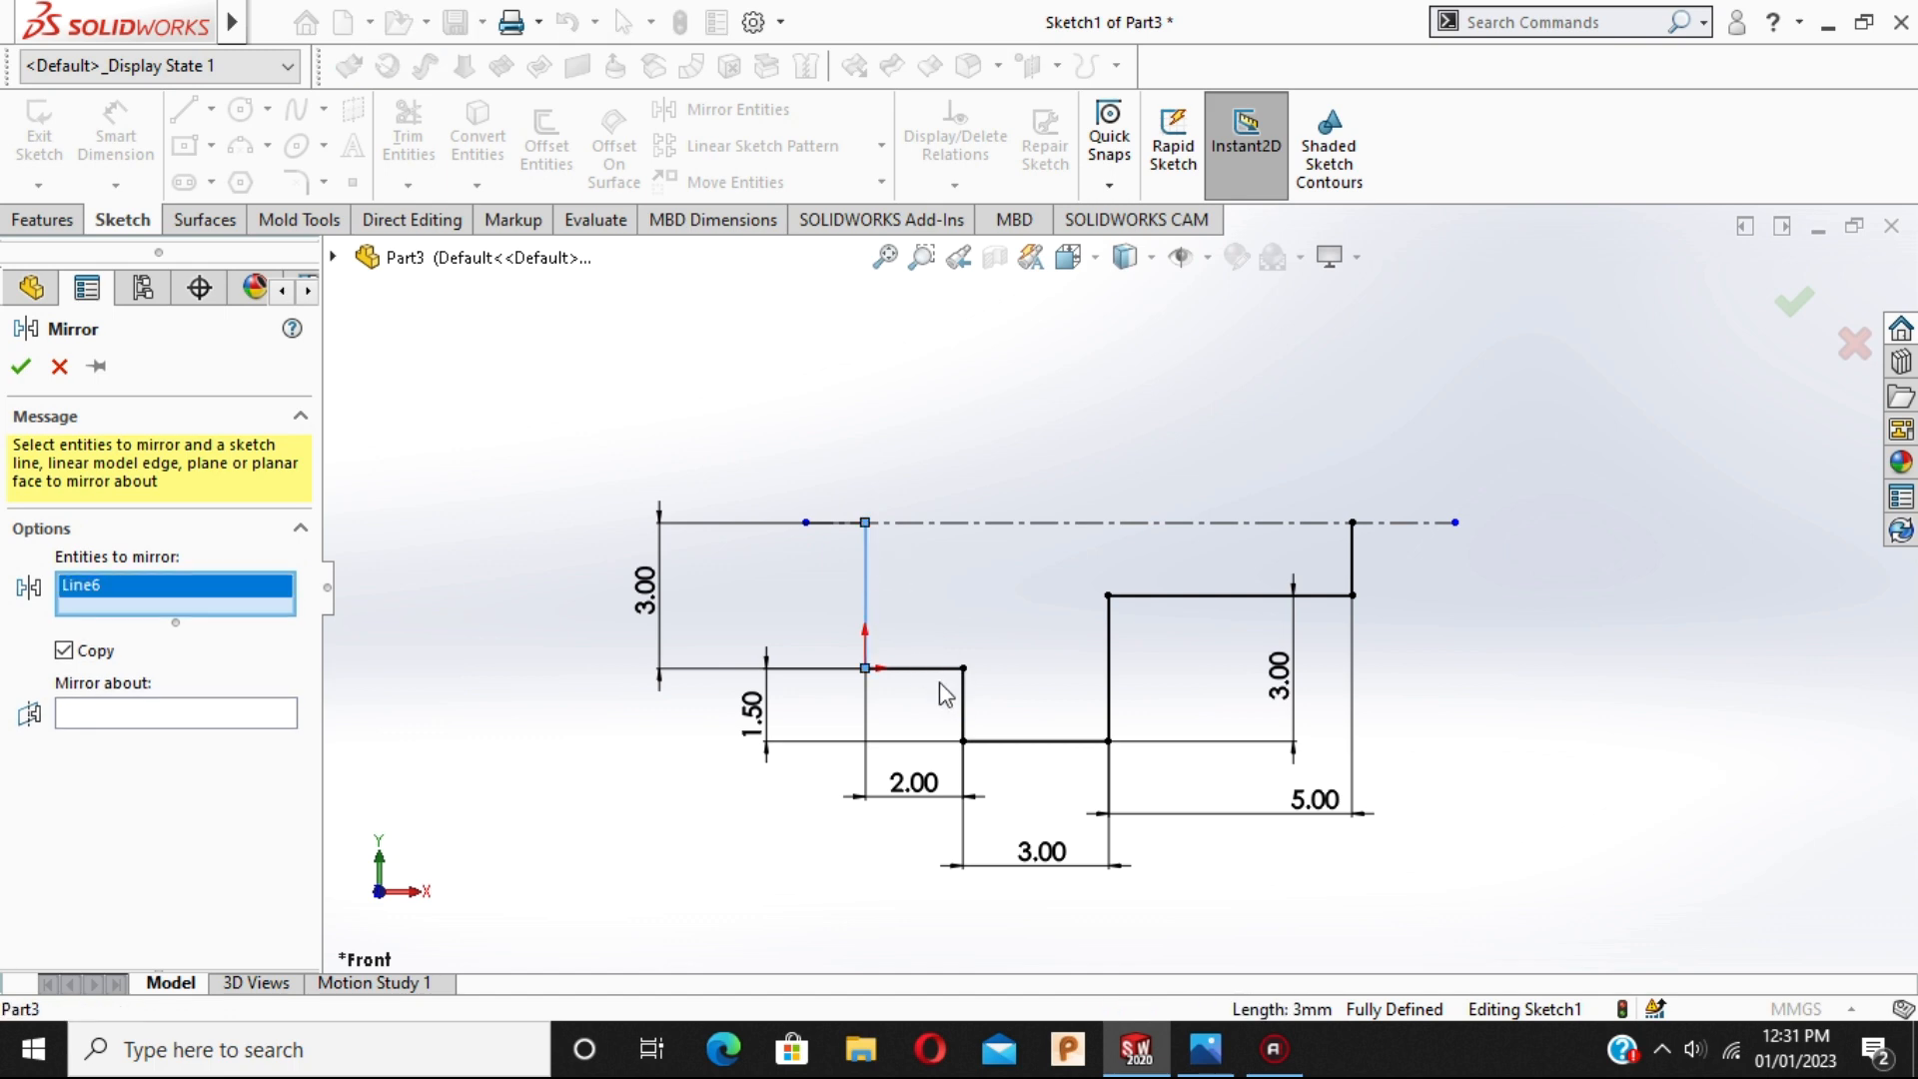
click(927, 669)
click(997, 741)
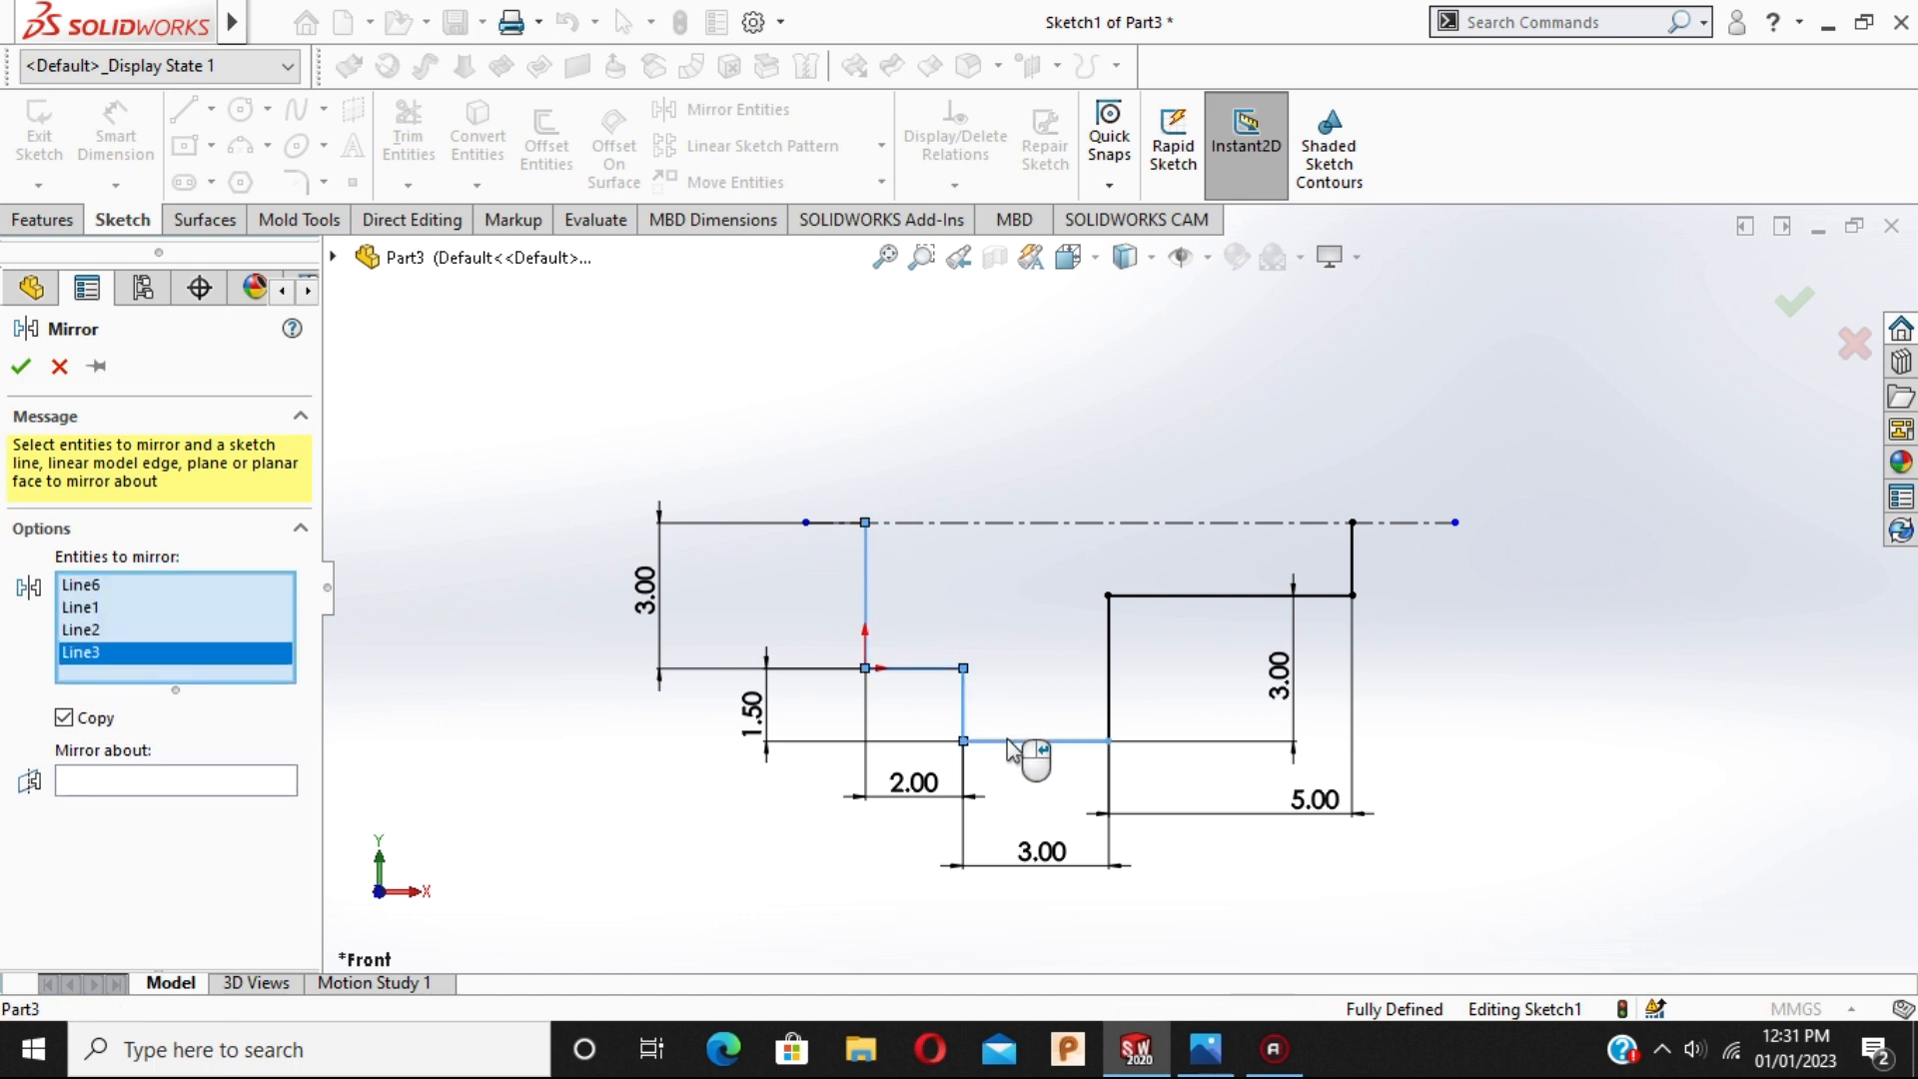
click(1112, 644)
click(1166, 597)
click(1354, 554)
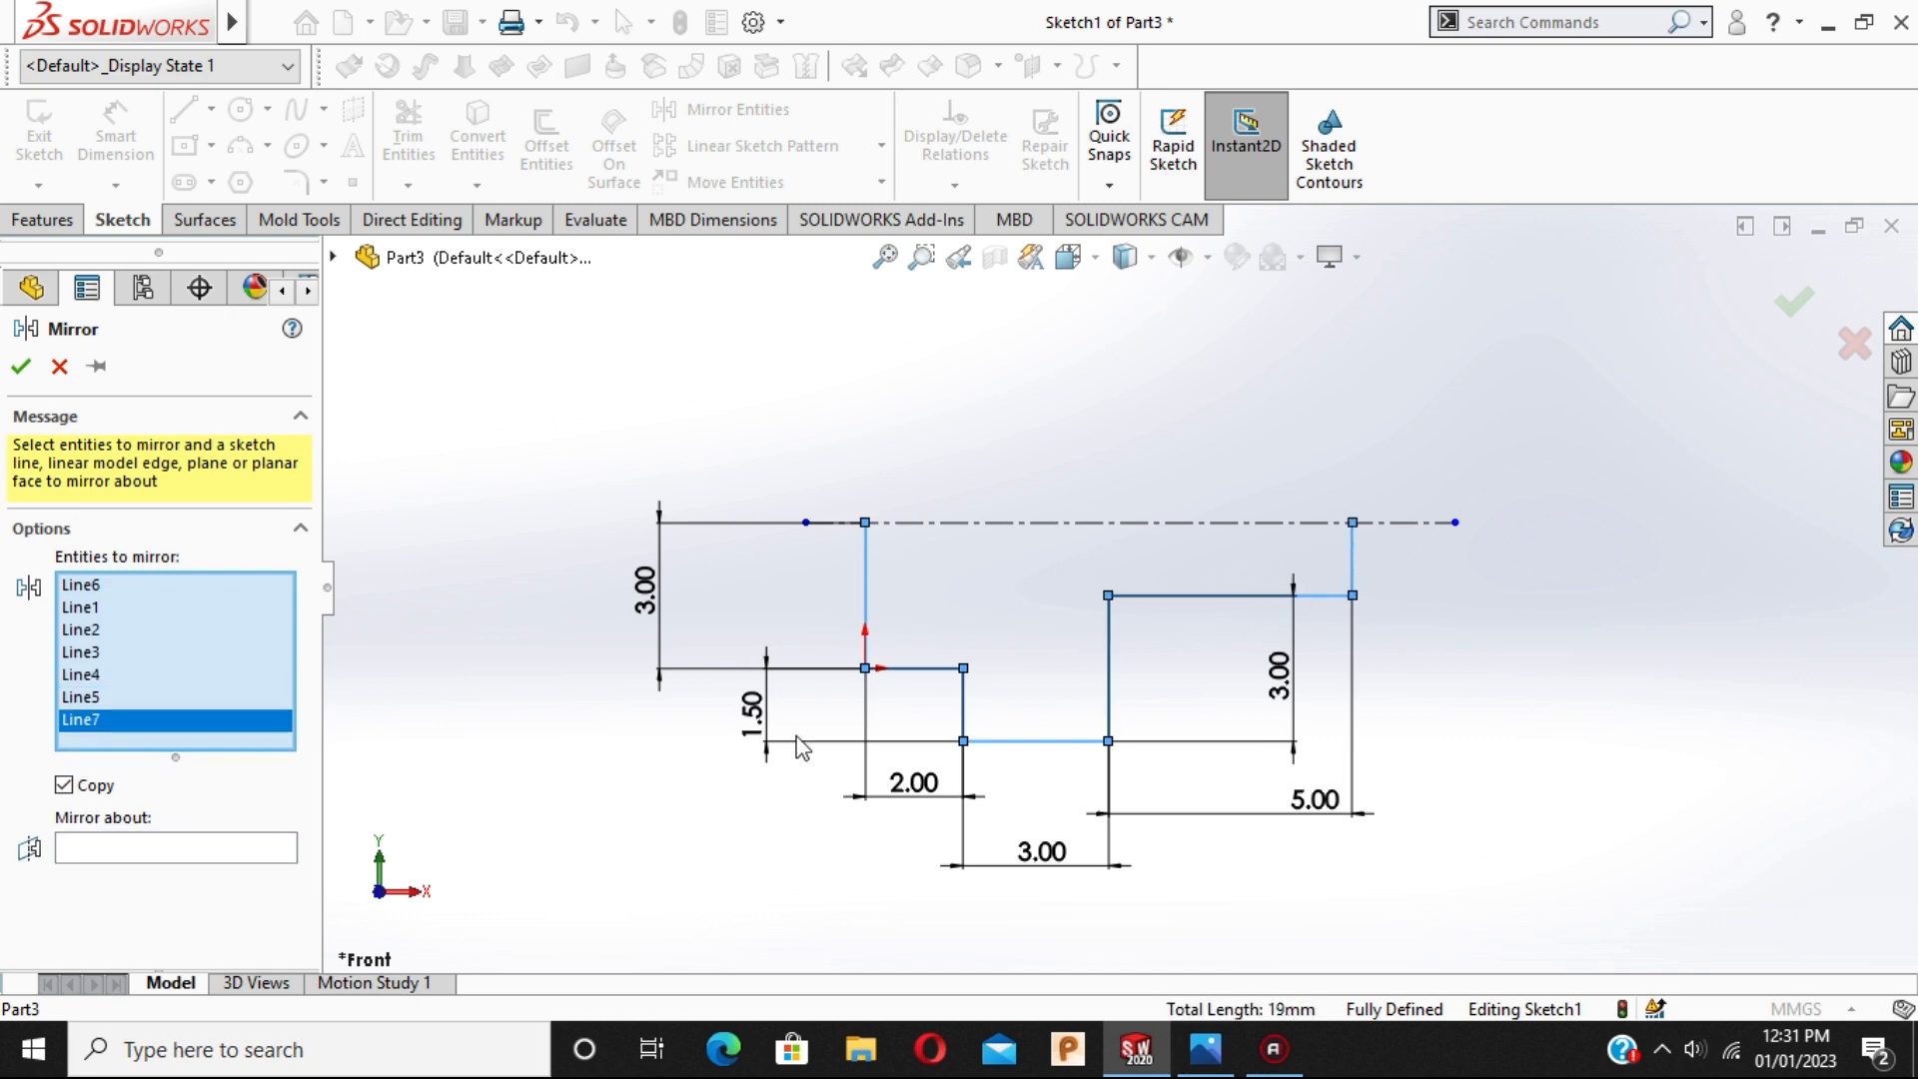
click(100, 849)
click(919, 526)
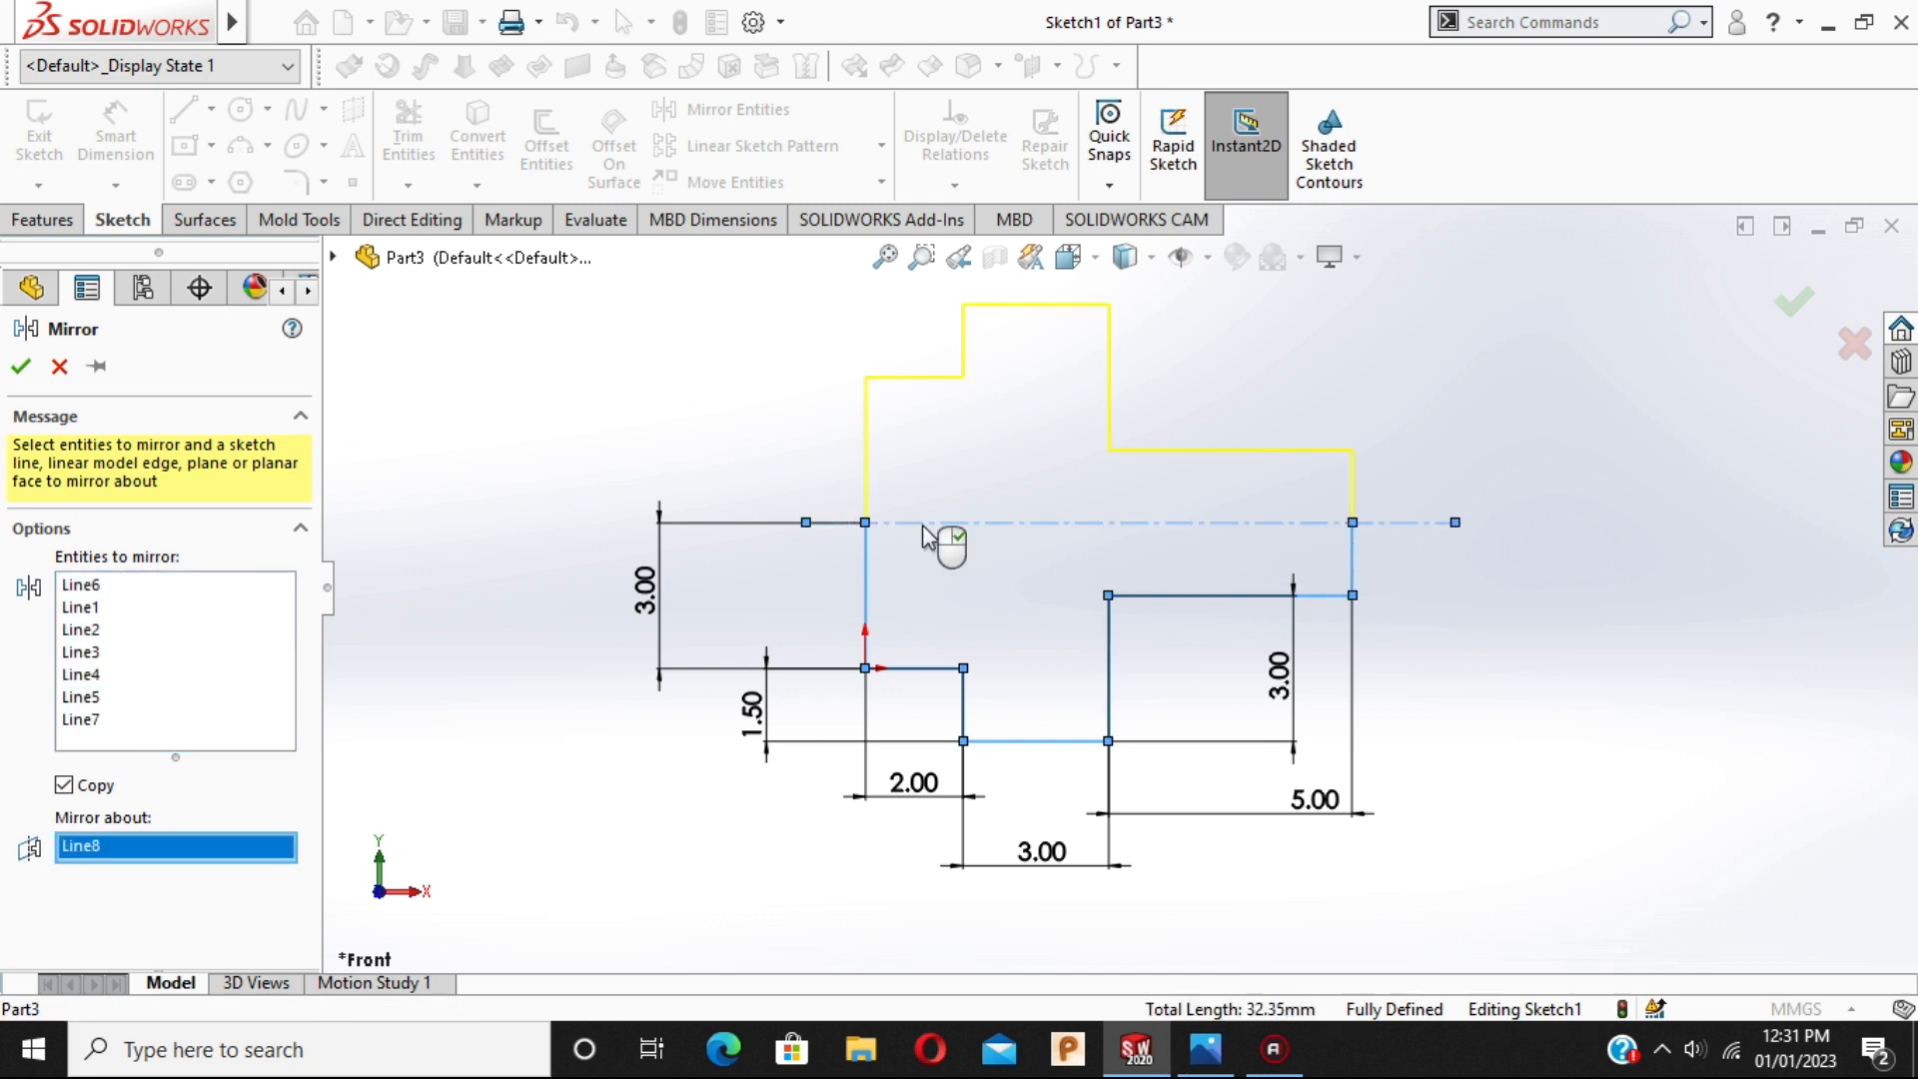
click(20, 367)
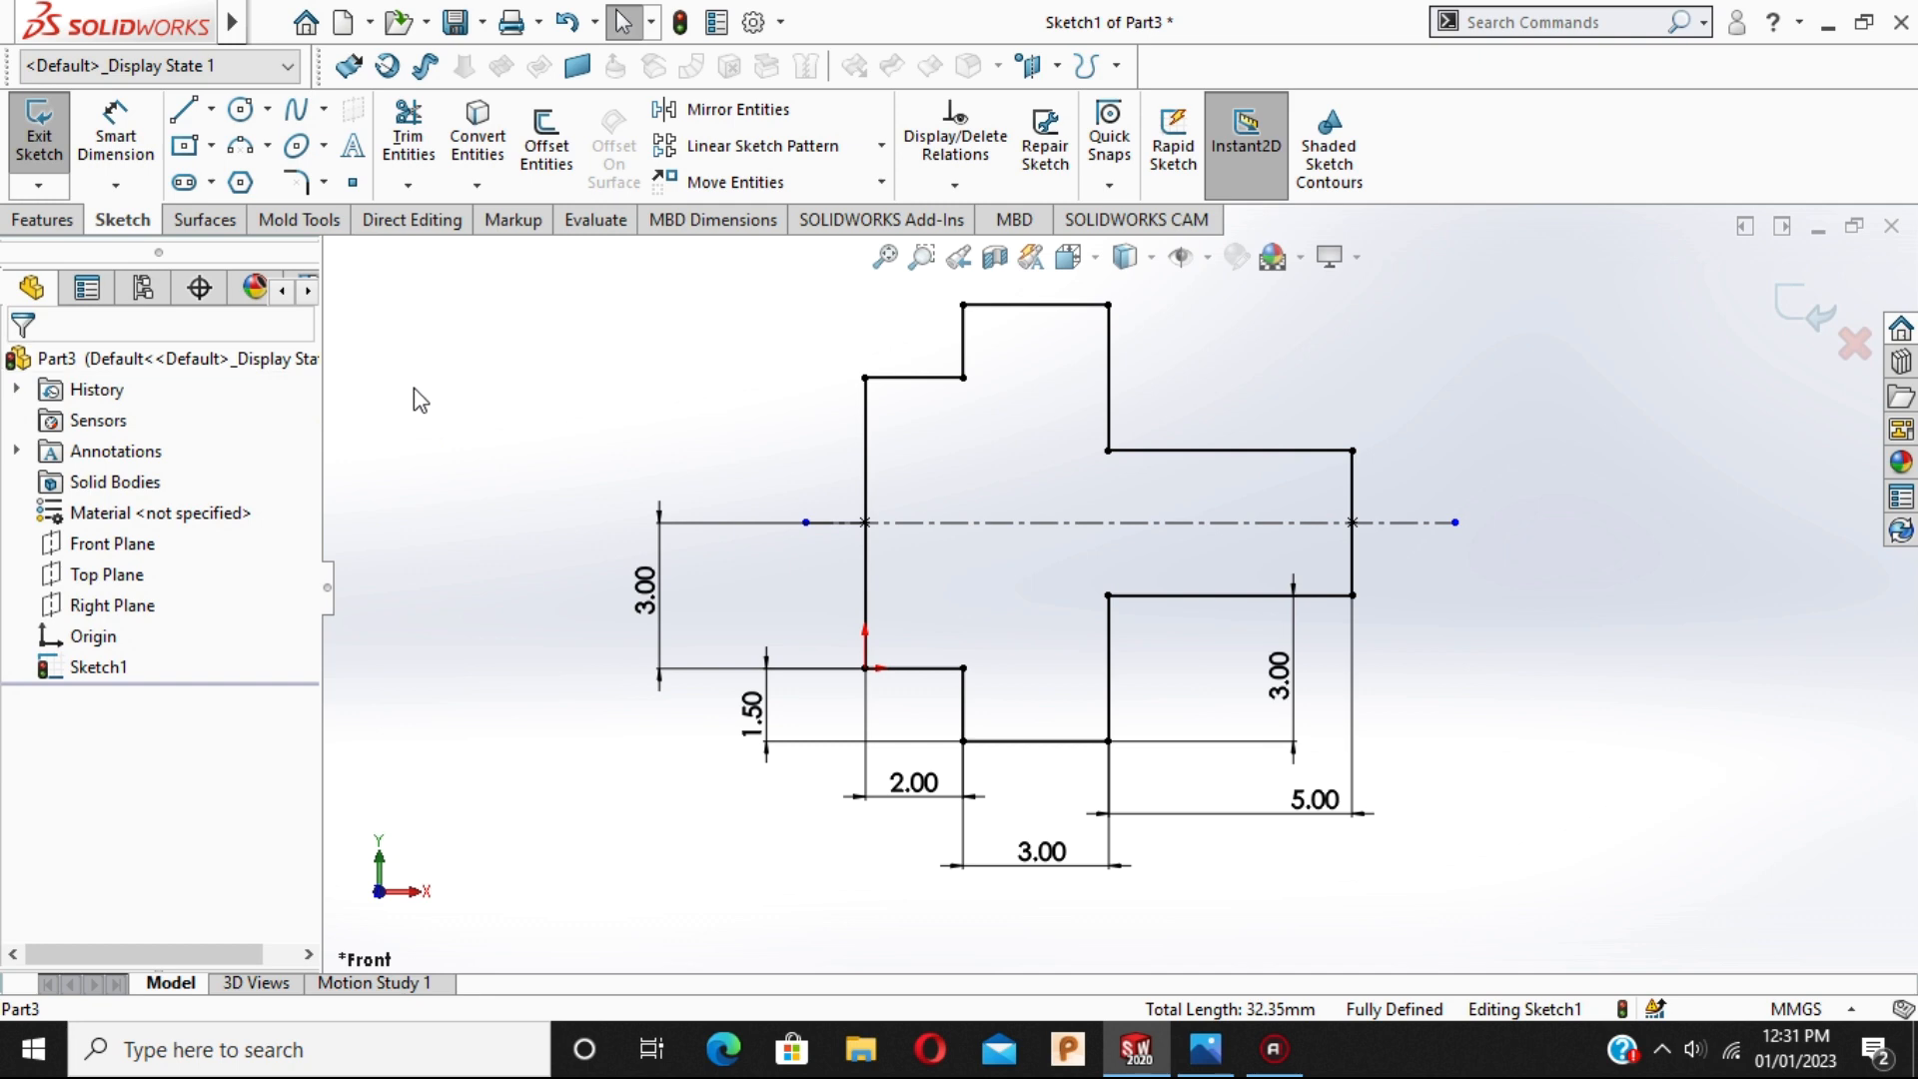
Compare the mirrored profile with the EX-03 reference drawing in Photos, and return to the SOLIDWORKS sketch.
scroll(1192, 536, up, 2)
scroll(1192, 537, down, 2)
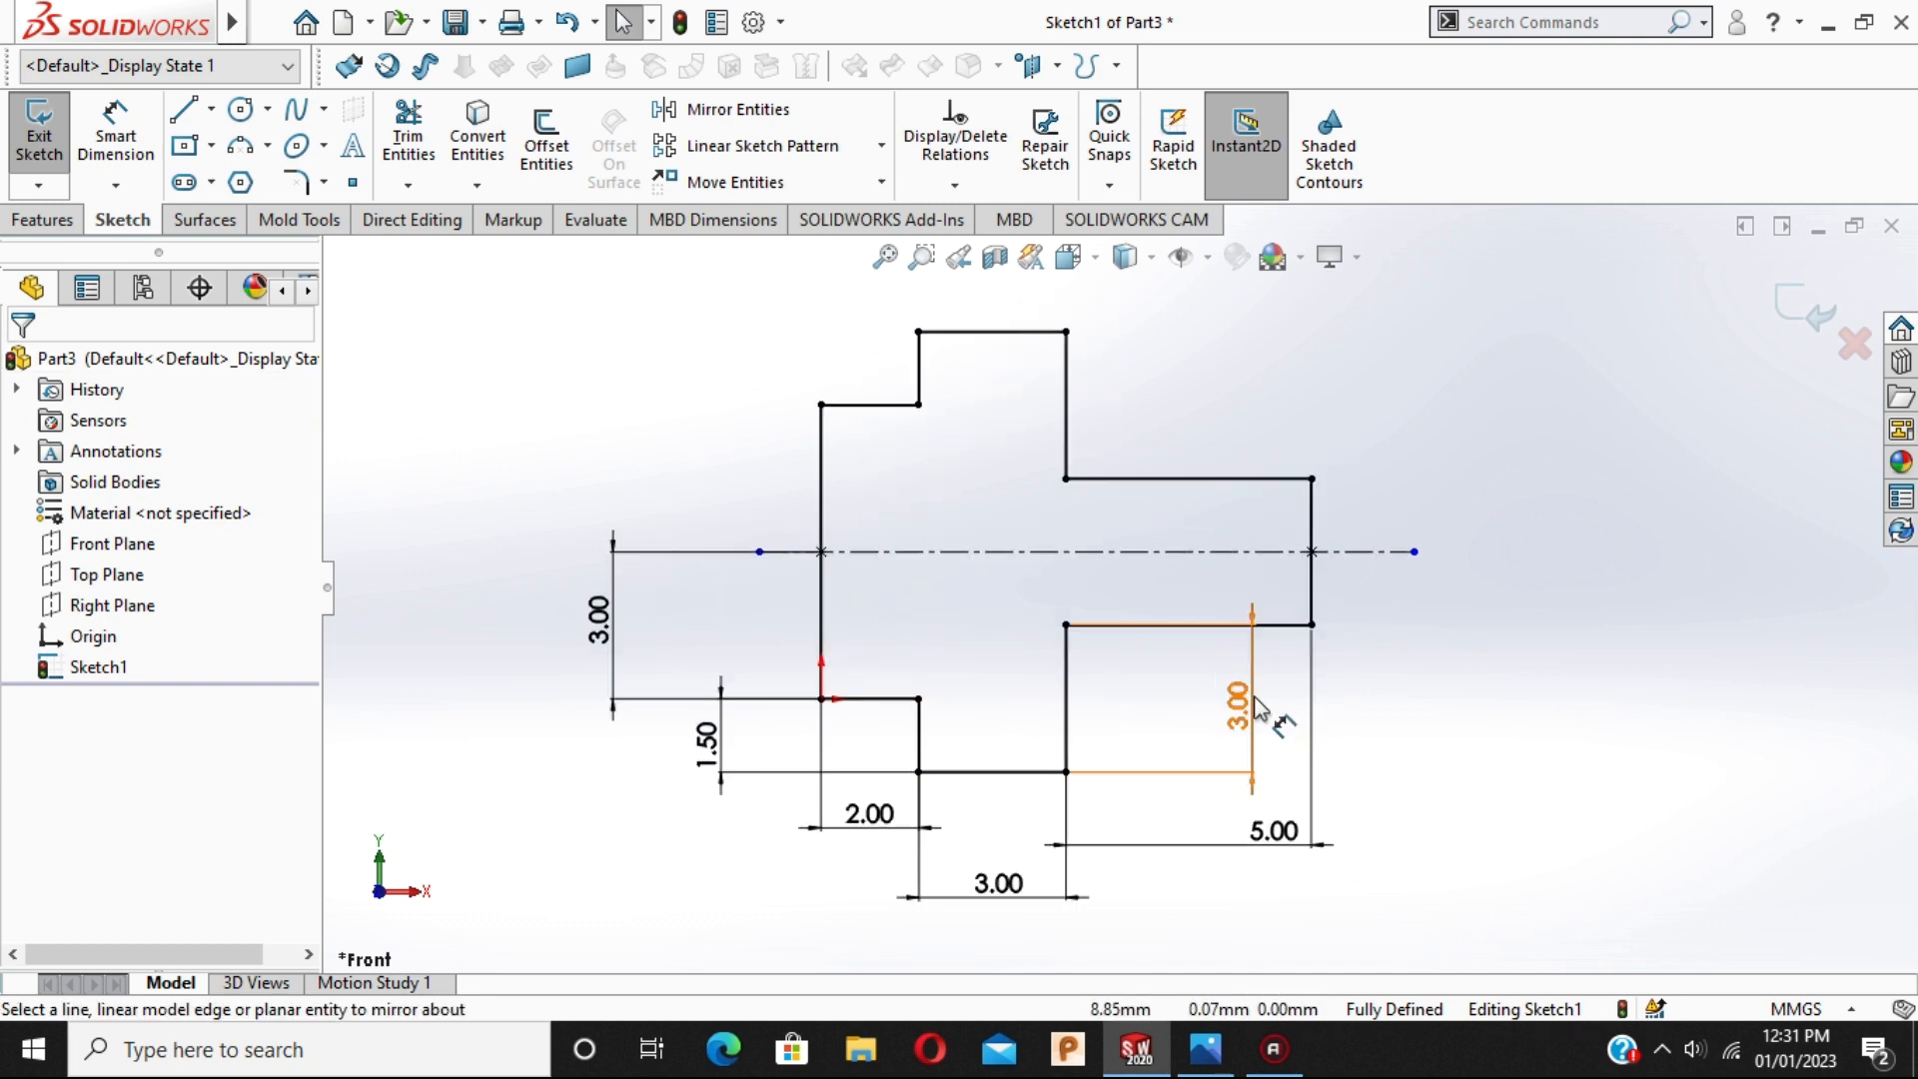
key(z)
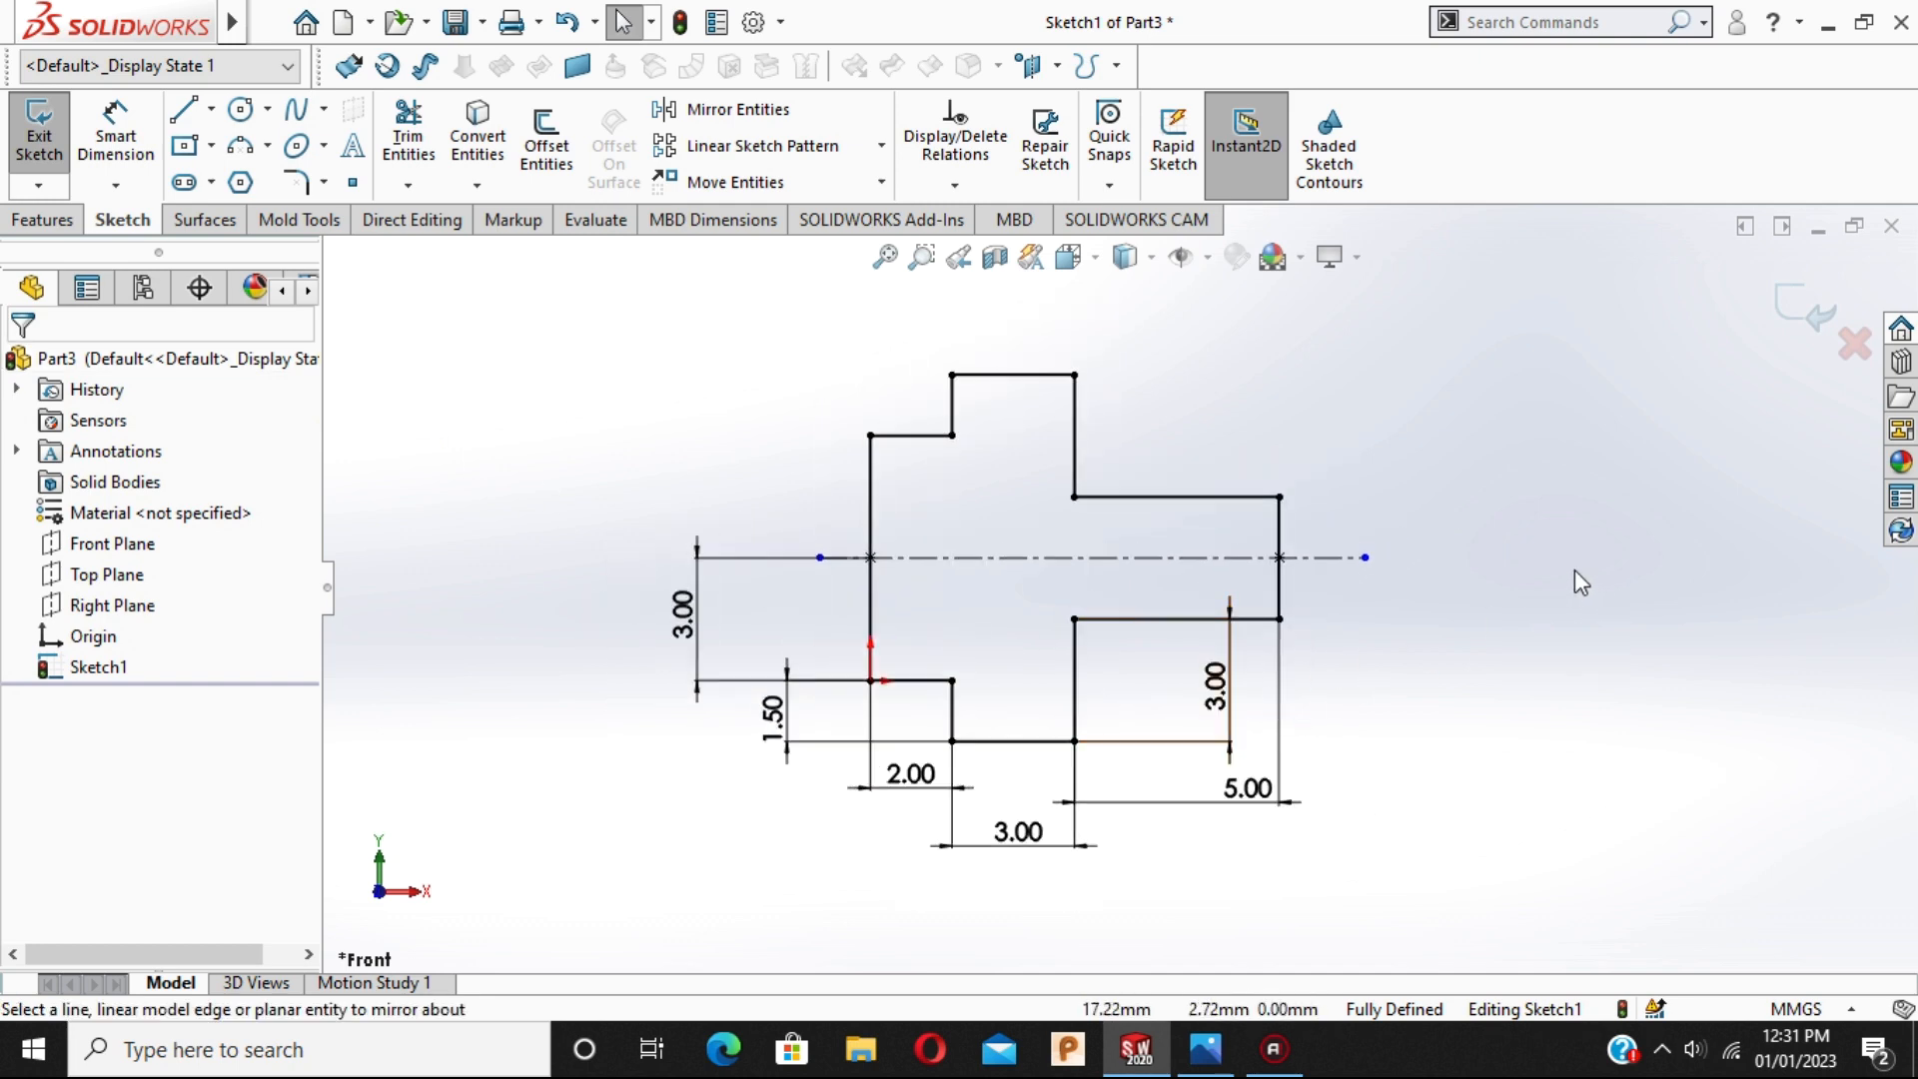
key(alt+Tab)
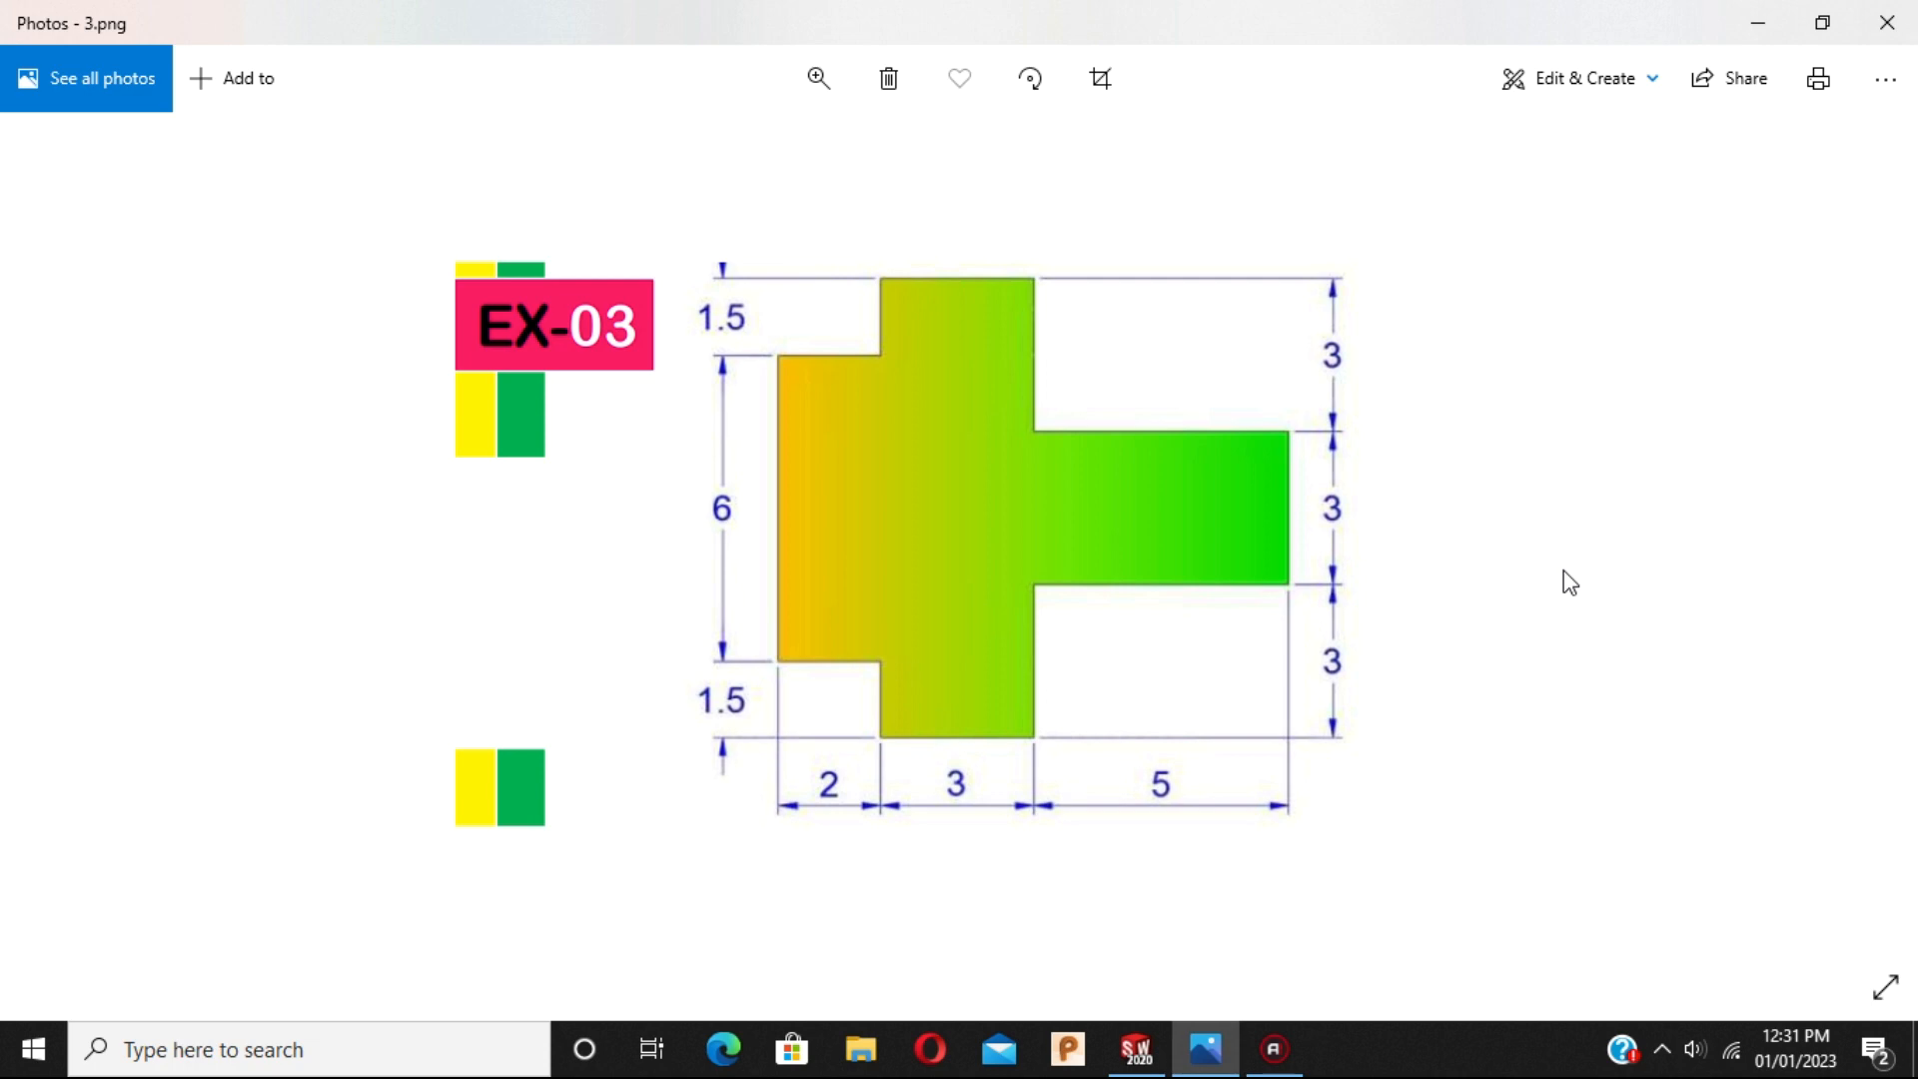
key(alt+Tab)
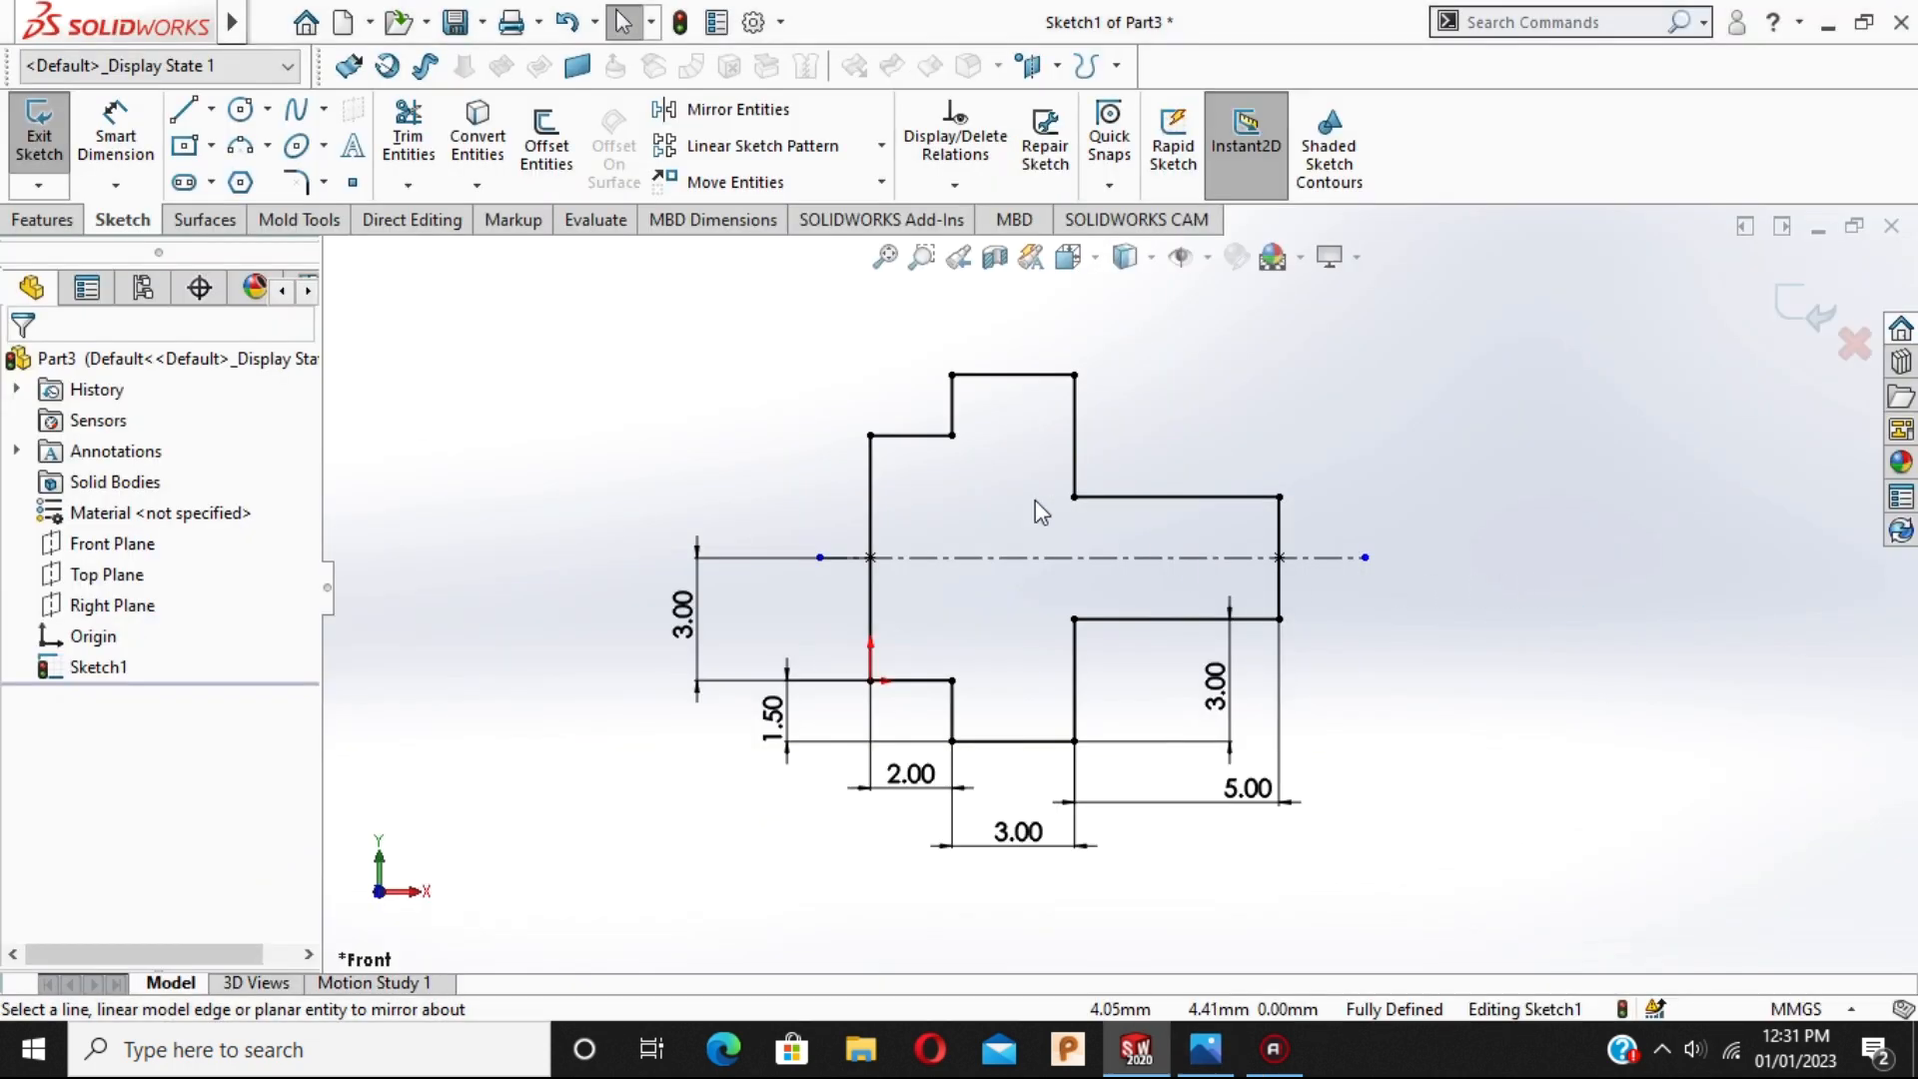
Check the full height of the profile's left vertical edge with a Smart Dimension preview.
right_drag(740, 577, 744, 534)
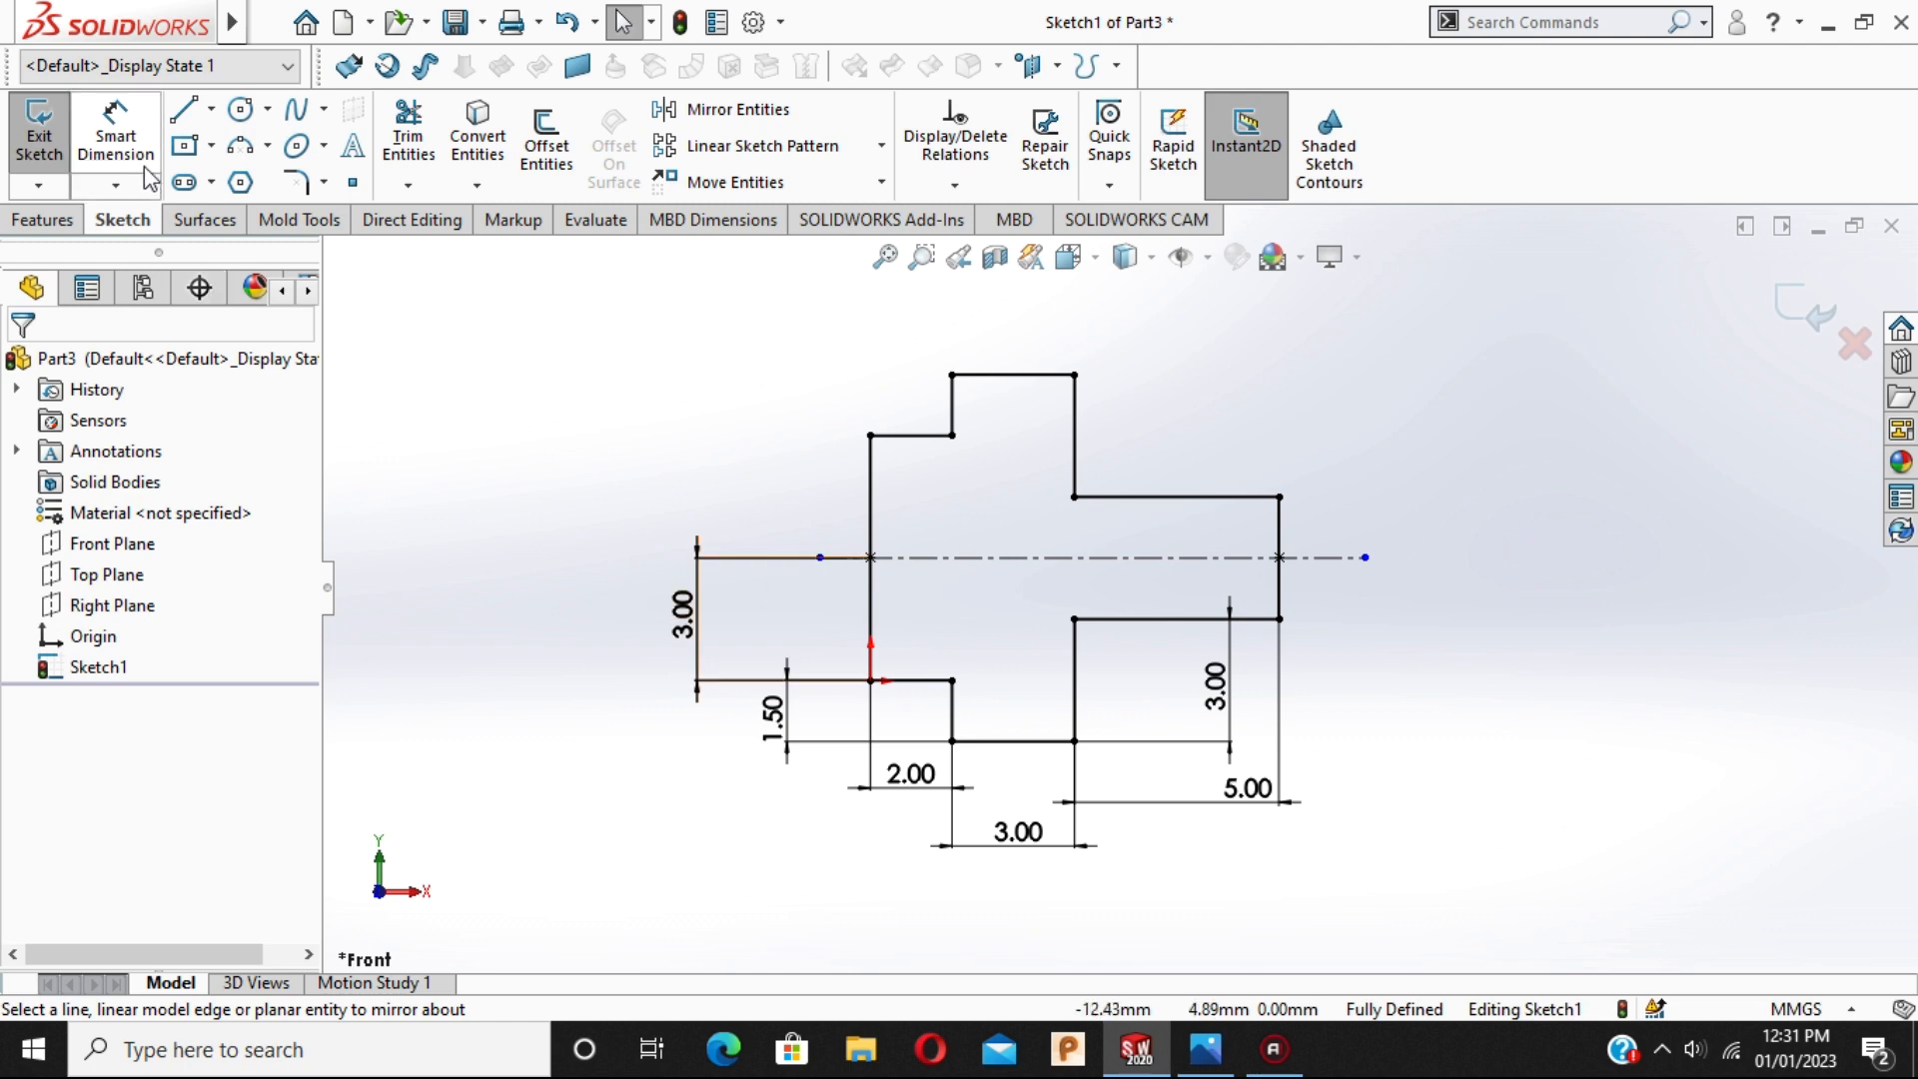
click(867, 497)
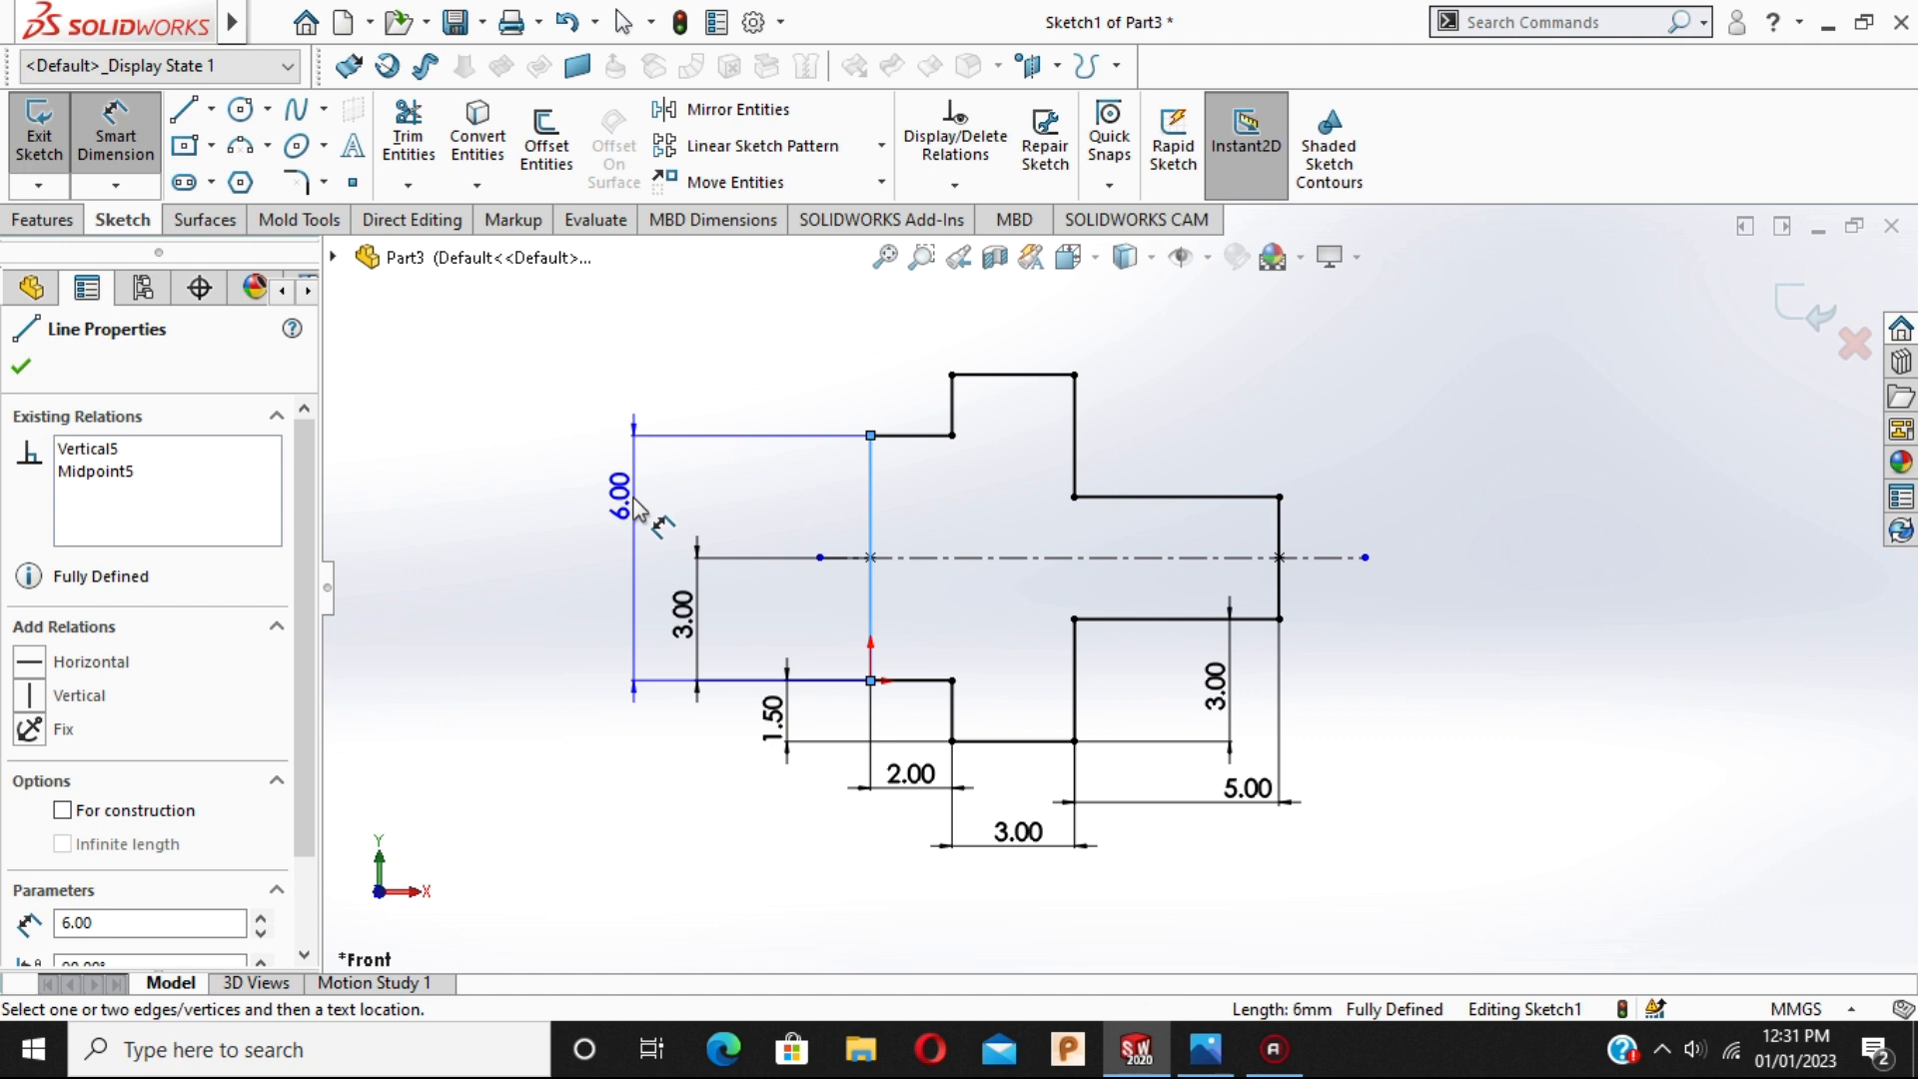
key(Escape)
key(Escape)
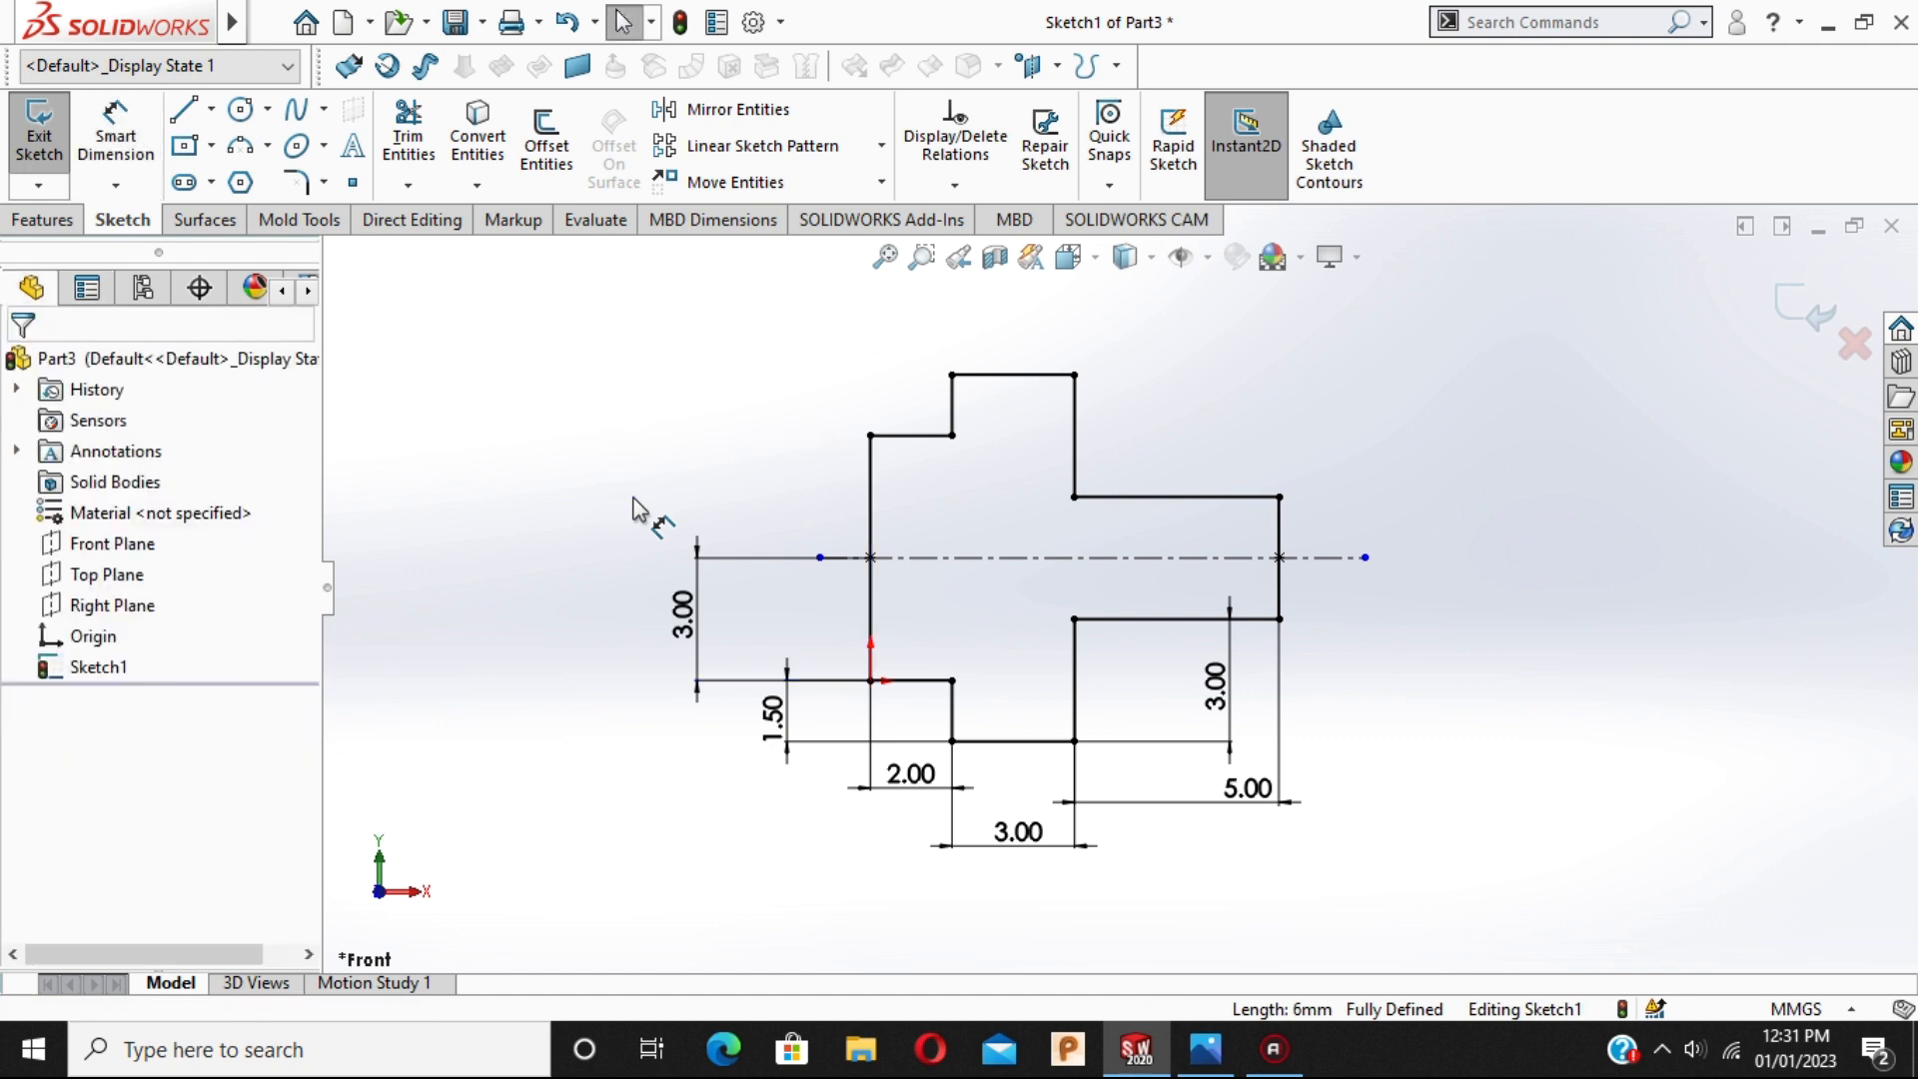
Exit the finished profile sketch and clear its selection.
click(1802, 318)
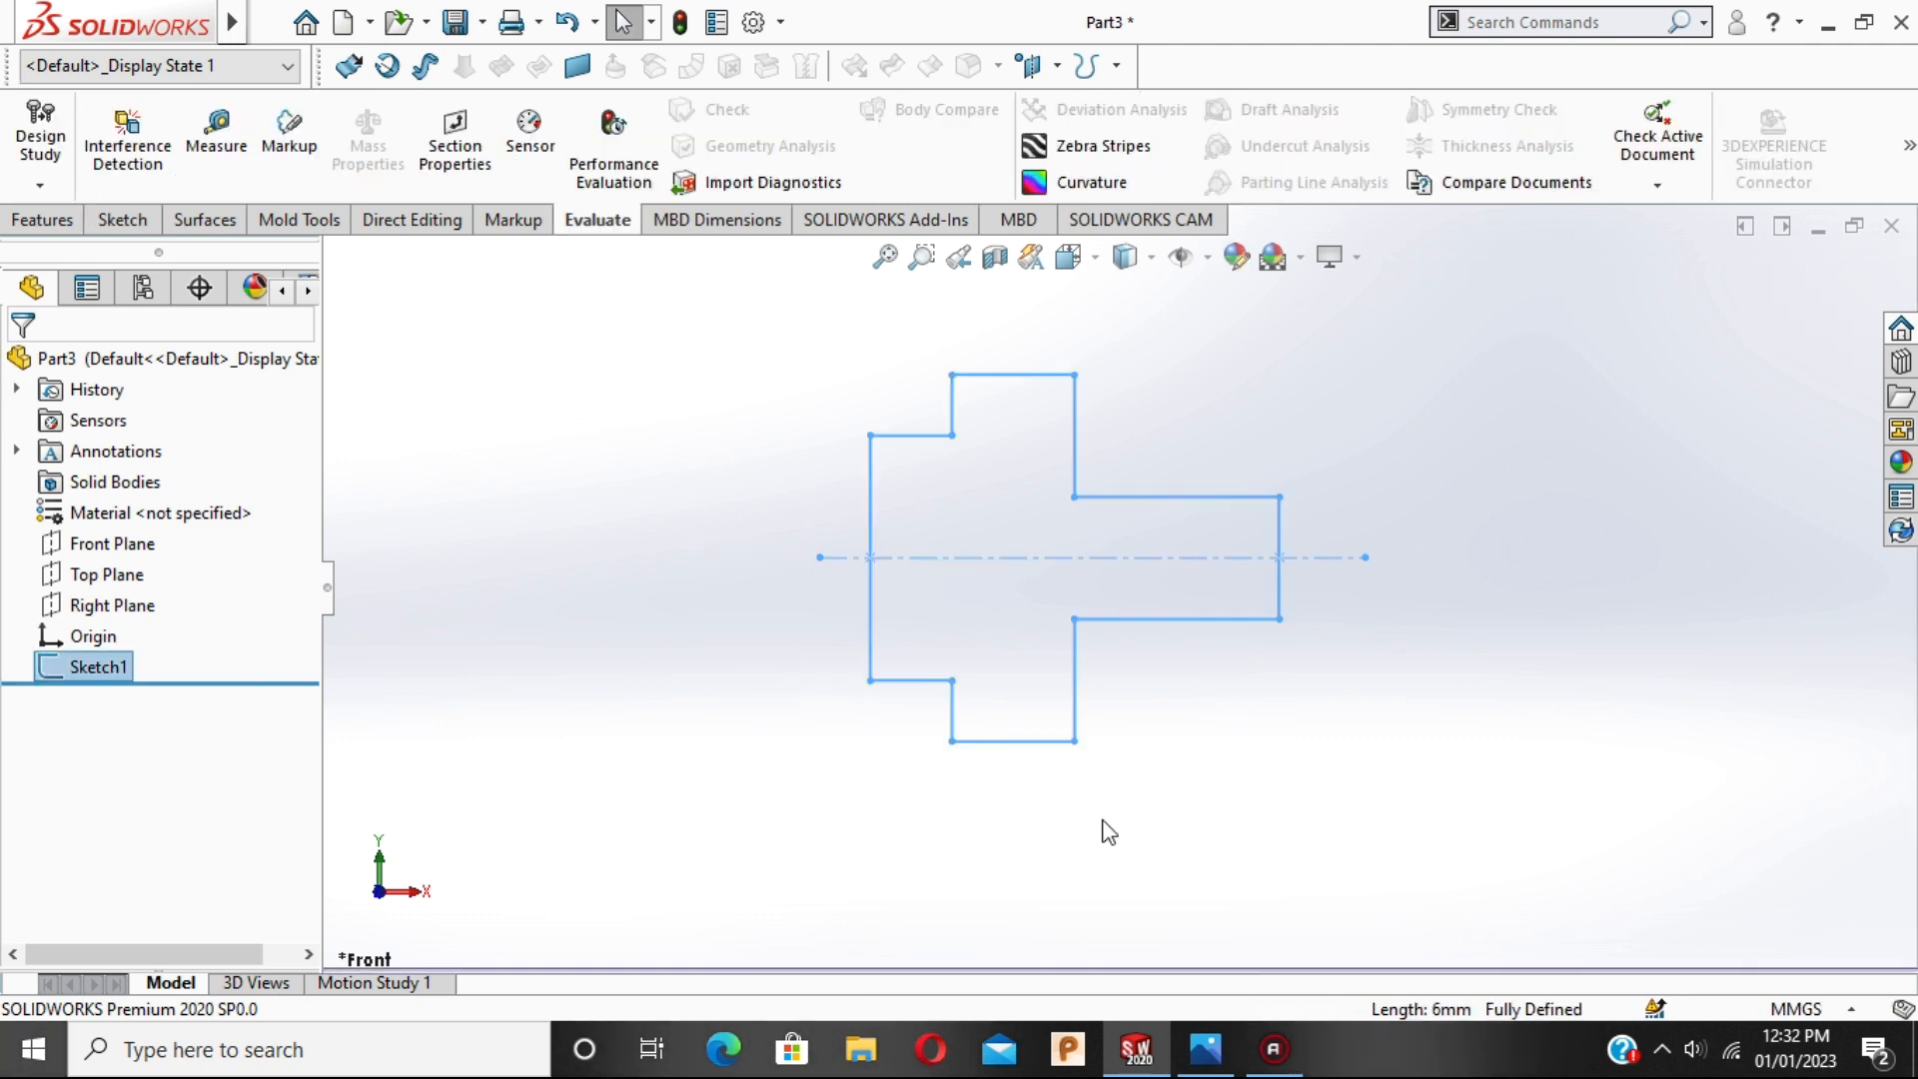
scroll(1131, 828, up, 1)
scroll(1177, 544, down, 1)
click(1286, 774)
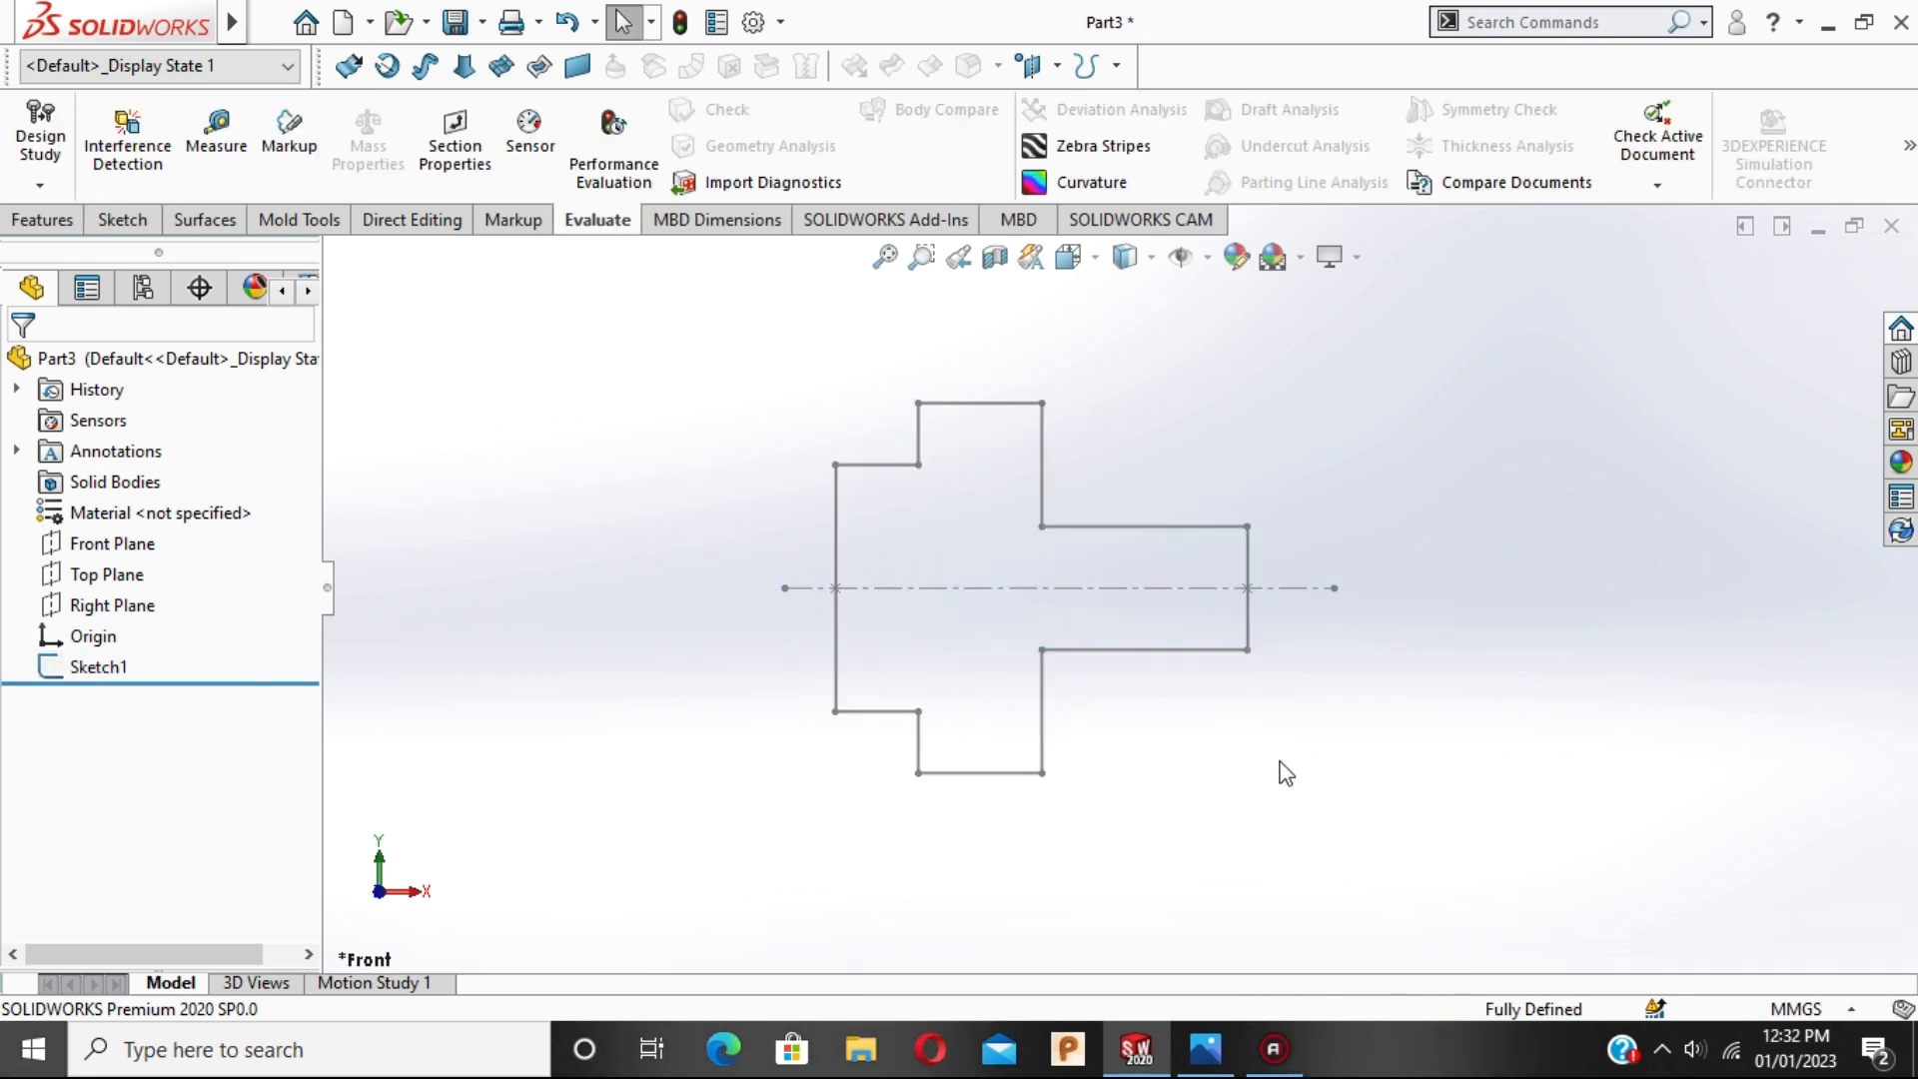